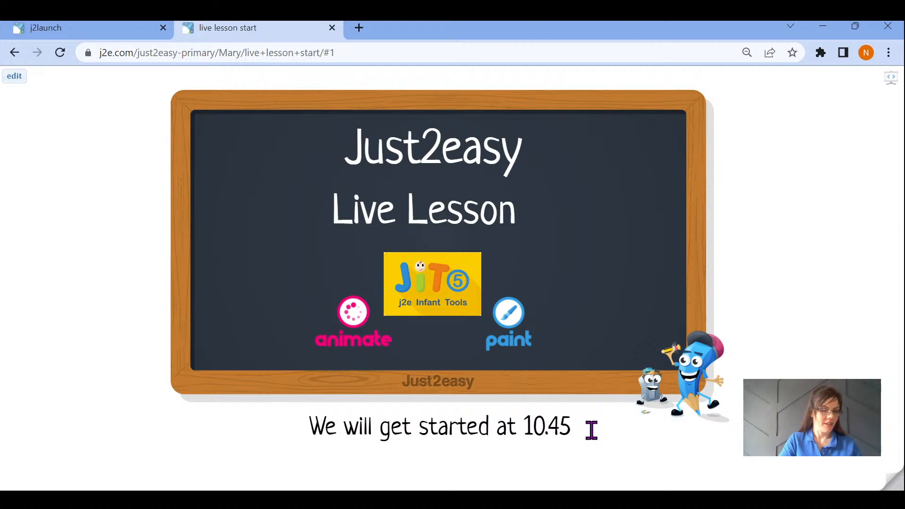
Step: Page through the live lesson introduction slides to the last one
left_click(892, 481)
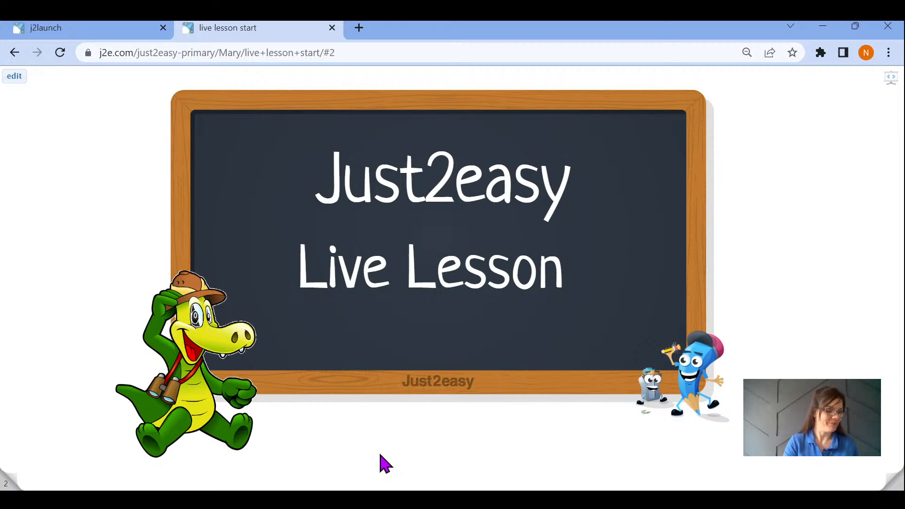
left_click(892, 481)
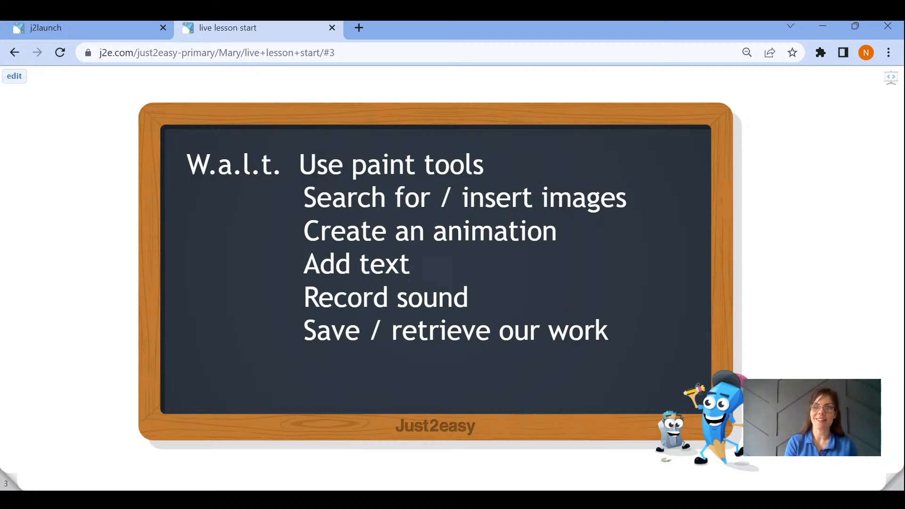
key("Right")
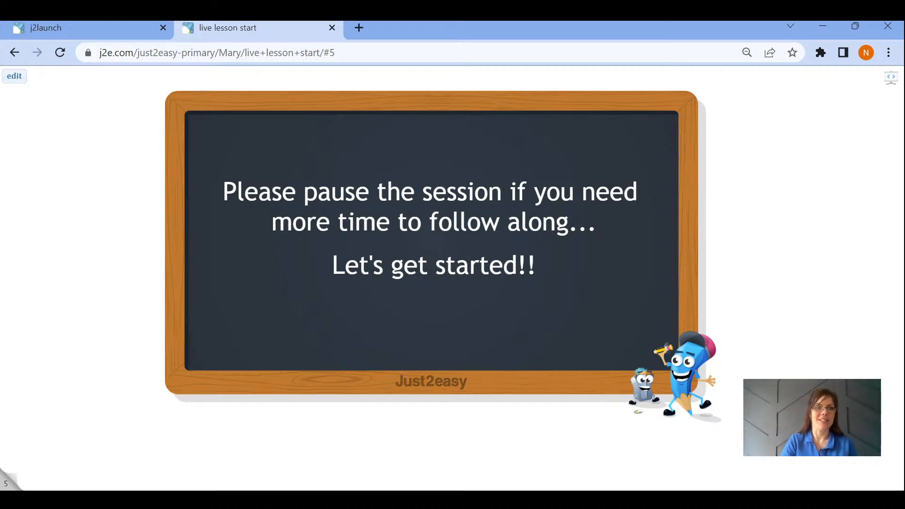
Step: Switch to j2launch, open the JIT5 infant tools and go to the paint activity
left_click(99, 32)
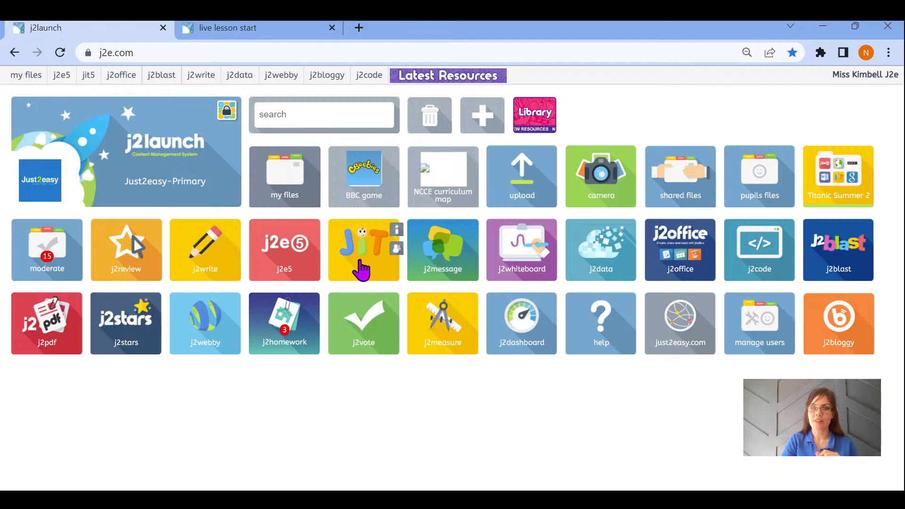
left_click(362, 270)
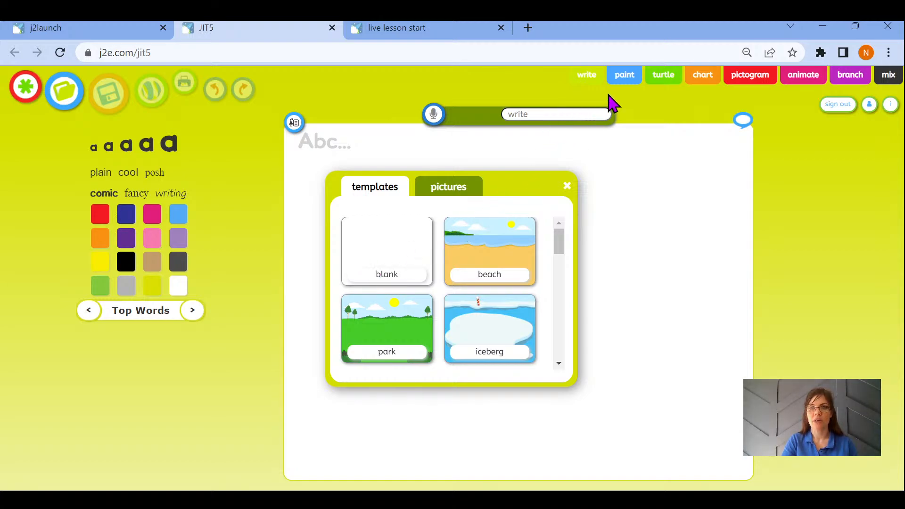
left_click(632, 79)
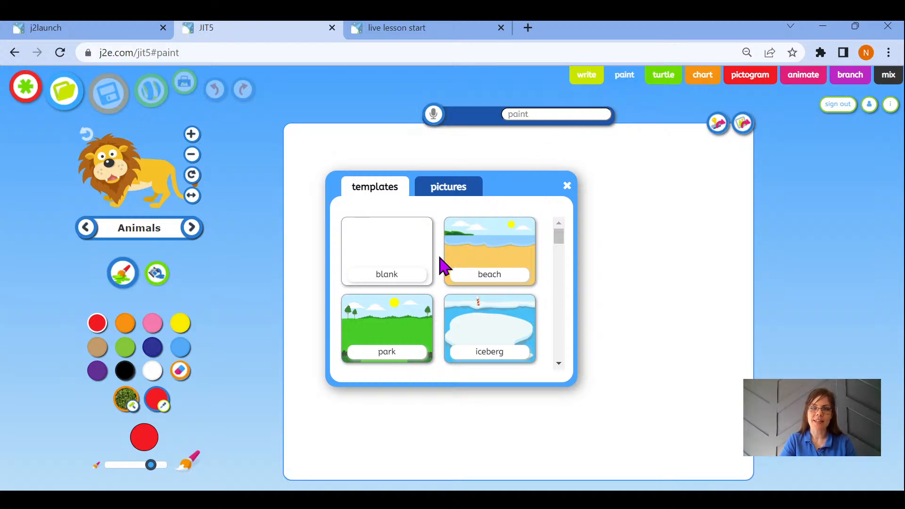
Step: Start the painting from the jungle template
scroll(445, 267, "down", 2)
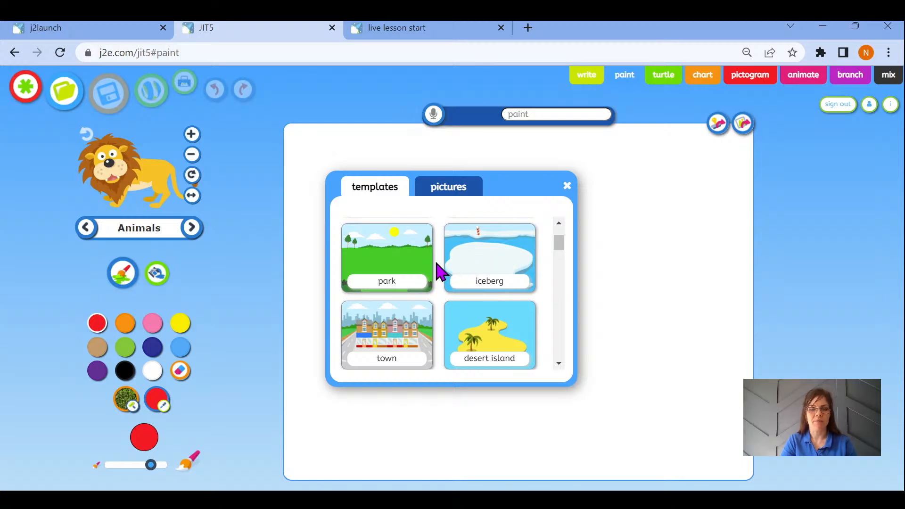
scroll(439, 271, "down", 3)
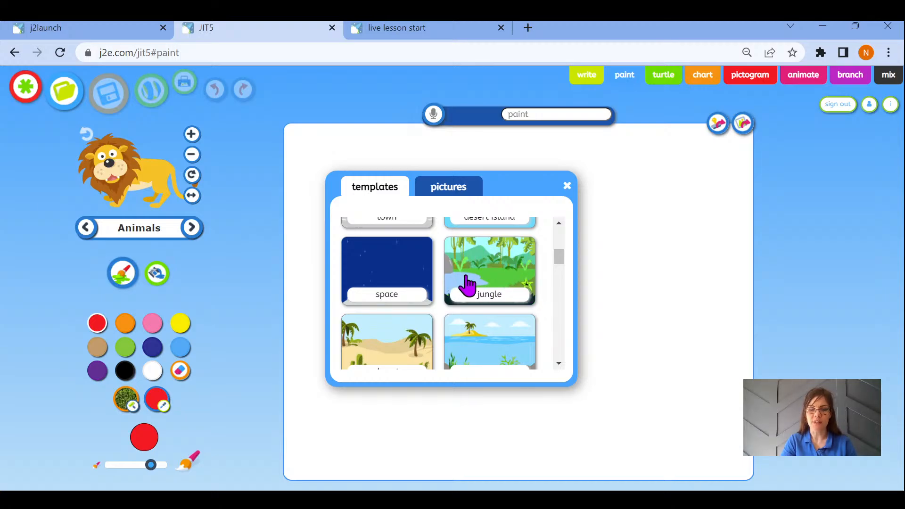
left_click(498, 268)
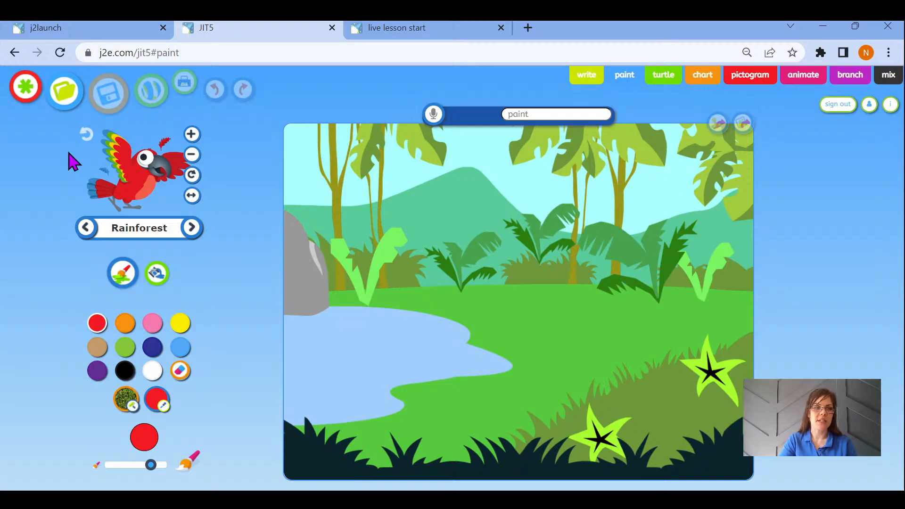
Step: Start a new picture and load the jungle template again
left_click(24, 89)
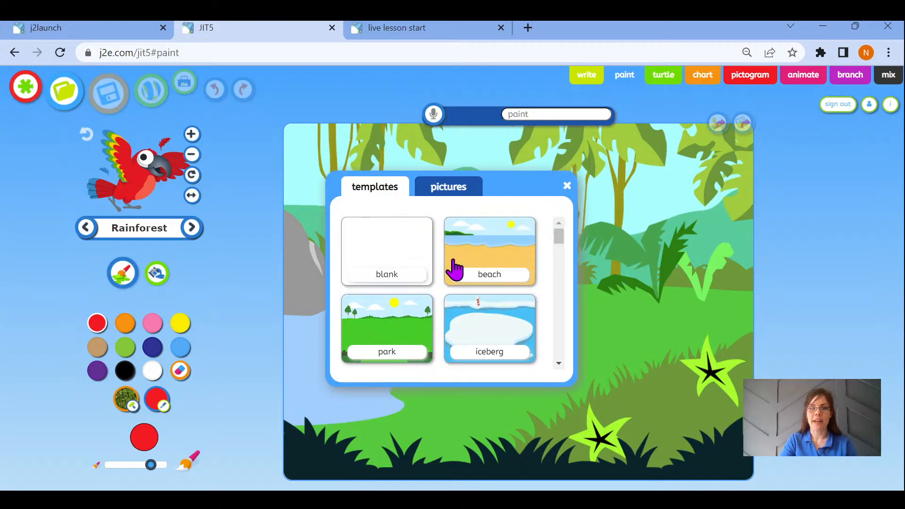
scroll(447, 263, "down", 4)
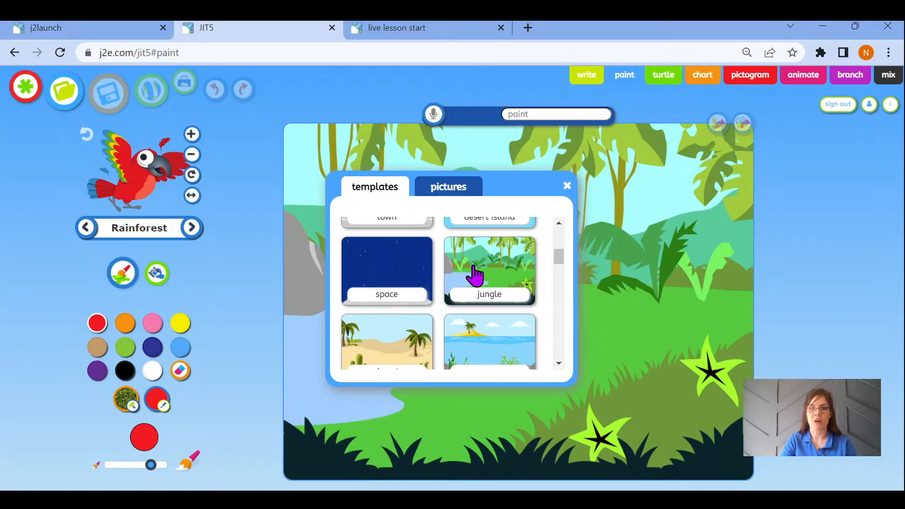
left_click(475, 275)
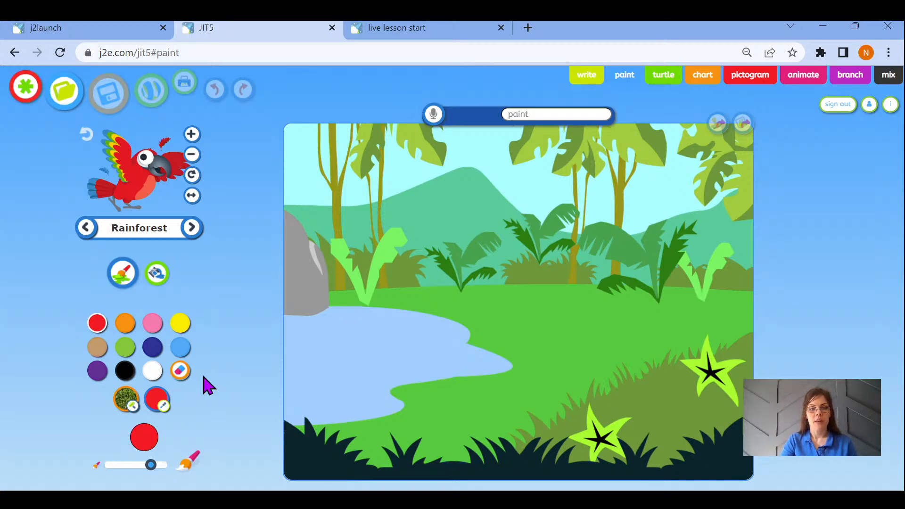
Step: Try a light green brush stroke across the pond and undo it
left_click(130, 351)
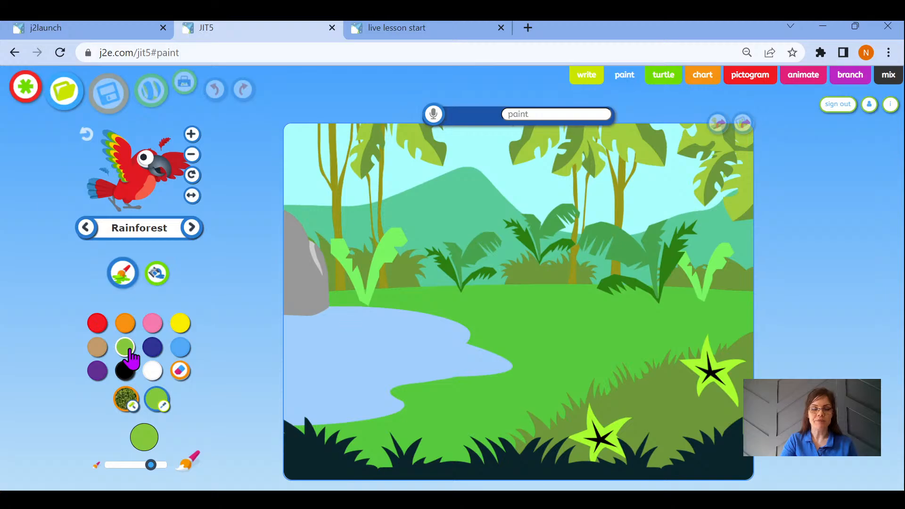
mouse_move(414, 307)
left_mouse_down()
mouse_move(470, 354)
mouse_move(308, 382)
left_mouse_up()
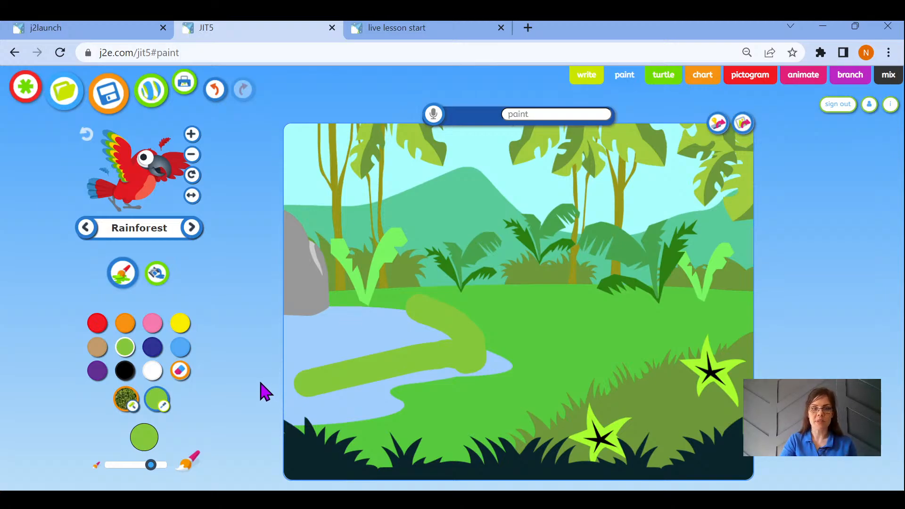
left_click(215, 92)
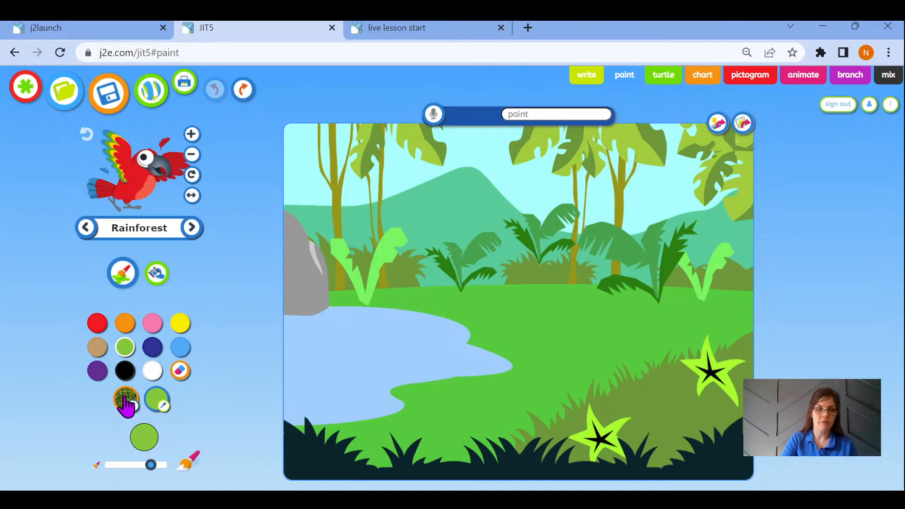
Step: Choose the fine, short grass texture as the paint from the texture collection
scroll(125, 398, "up", 3)
scroll(125, 399, "up", 3)
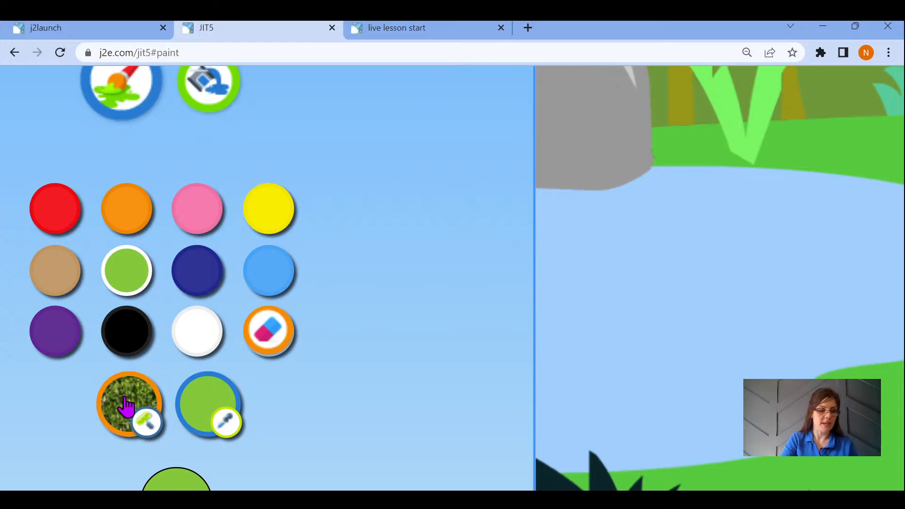
scroll(127, 405, "up", 2)
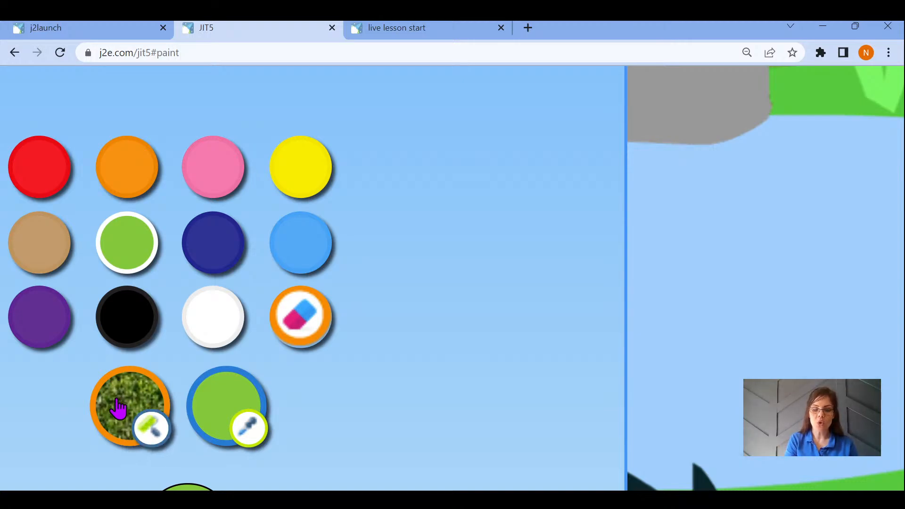
scroll(116, 401, "down", 5)
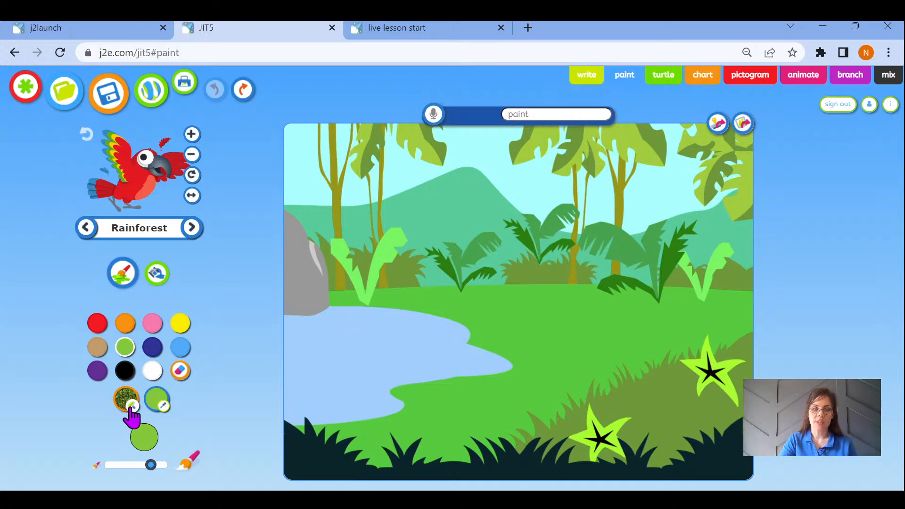
left_click(132, 416)
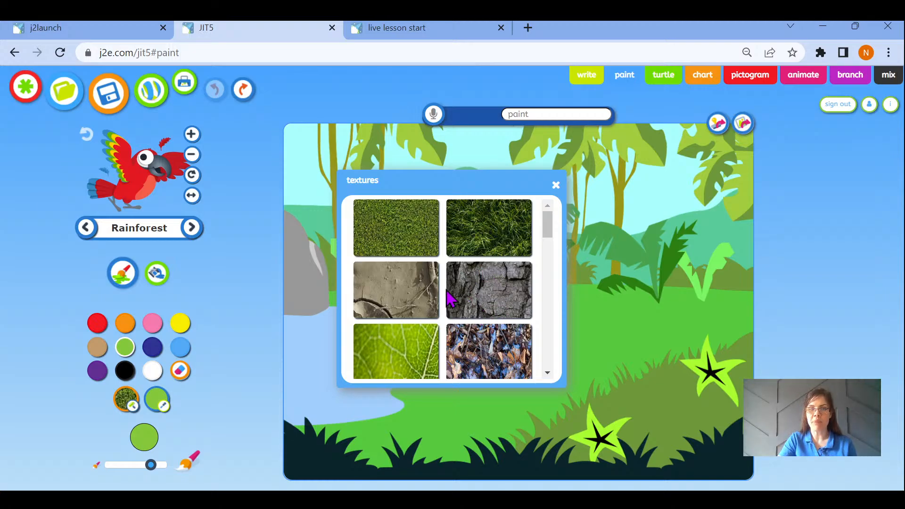
scroll(449, 298, "down", 1)
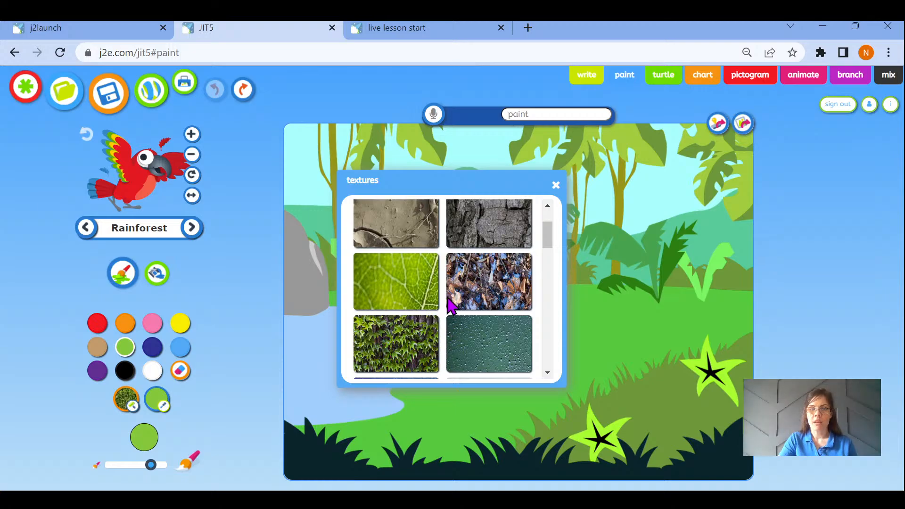
scroll(450, 304, "up", 1)
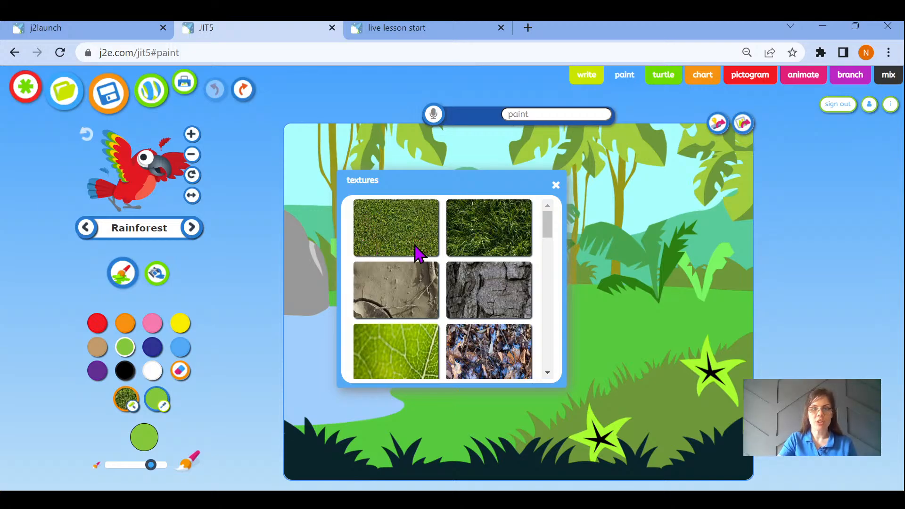
left_click(404, 223)
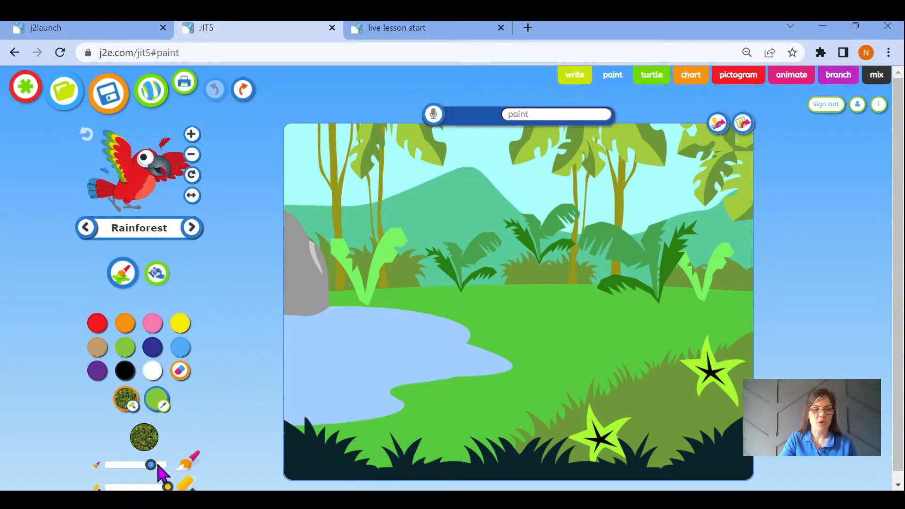
Step: Slightly reduce the brush size and texture scale, and paint a grass-textured patch on the ground beside the pond
mouse_move(152, 466)
left_mouse_down()
mouse_move(114, 469)
mouse_move(179, 475)
mouse_move(150, 469)
left_mouse_up()
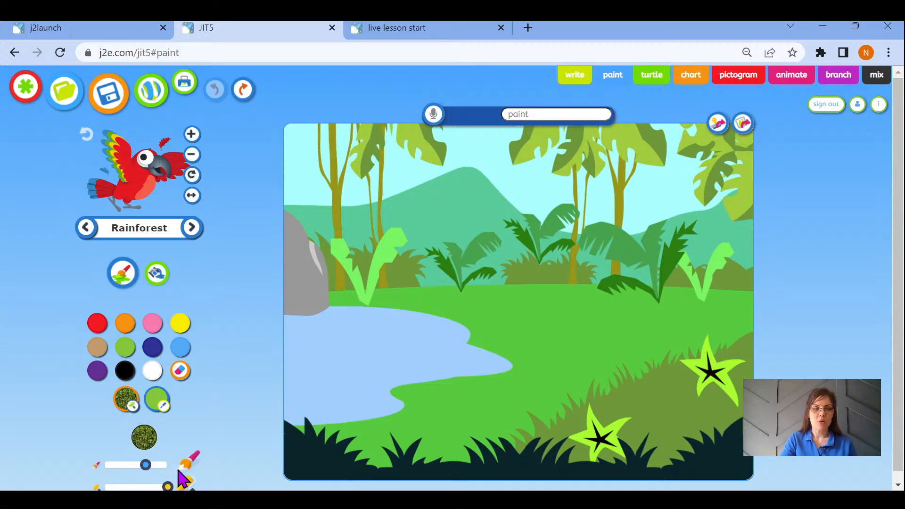
mouse_move(167, 486)
left_mouse_down()
mouse_move(120, 486)
mouse_move(165, 486)
left_mouse_up()
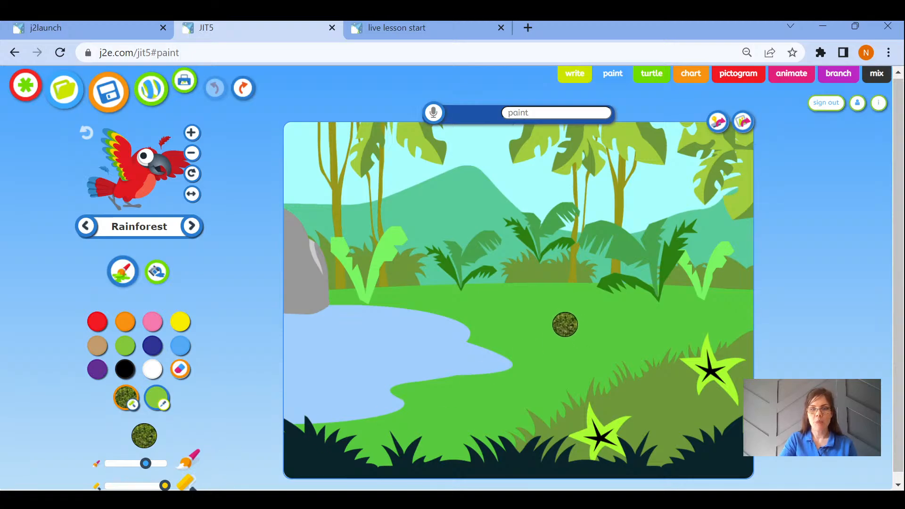
mouse_move(509, 313)
left_mouse_down()
mouse_move(537, 337)
mouse_move(535, 369)
mouse_move(613, 325)
mouse_move(530, 307)
mouse_move(566, 330)
mouse_move(552, 345)
left_mouse_up()
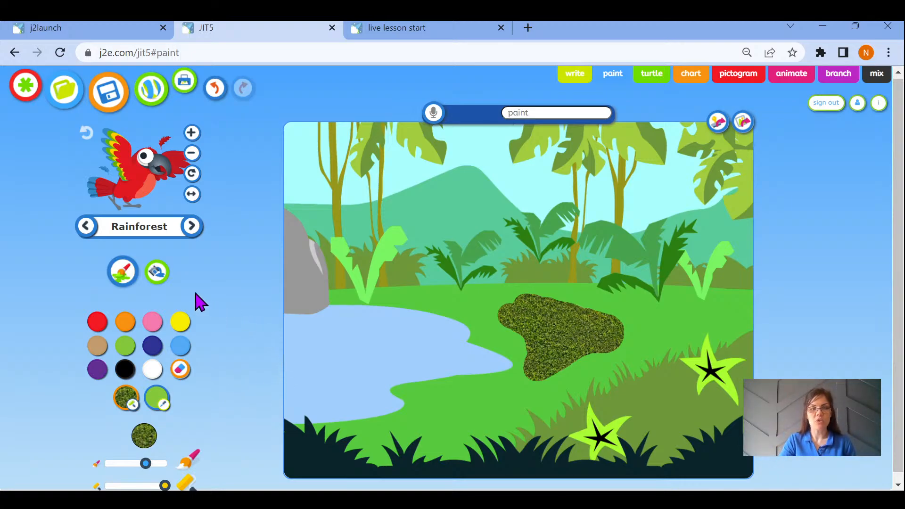
Step: Fill the jungle ground with the grass texture and the olive bush area in the lower-right foreground with light green
left_click(162, 287)
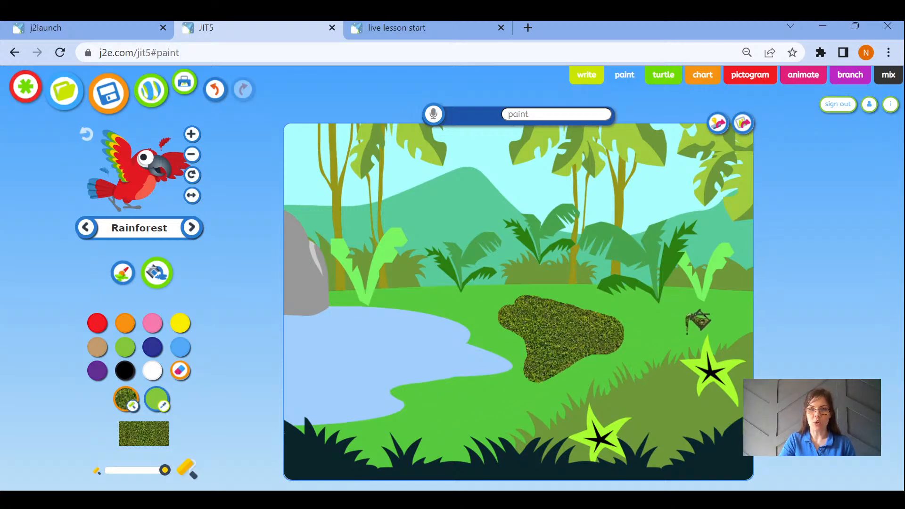
left_click(473, 407)
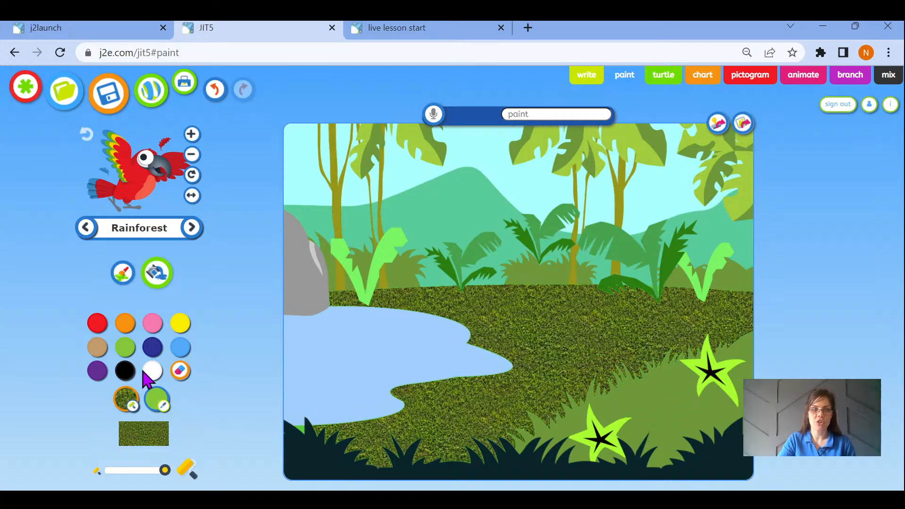
left_click(128, 353)
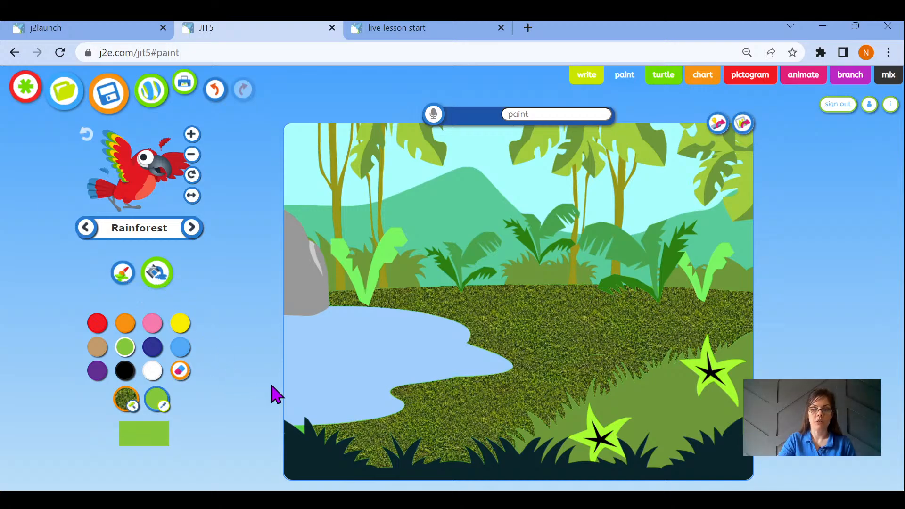
left_click(668, 409)
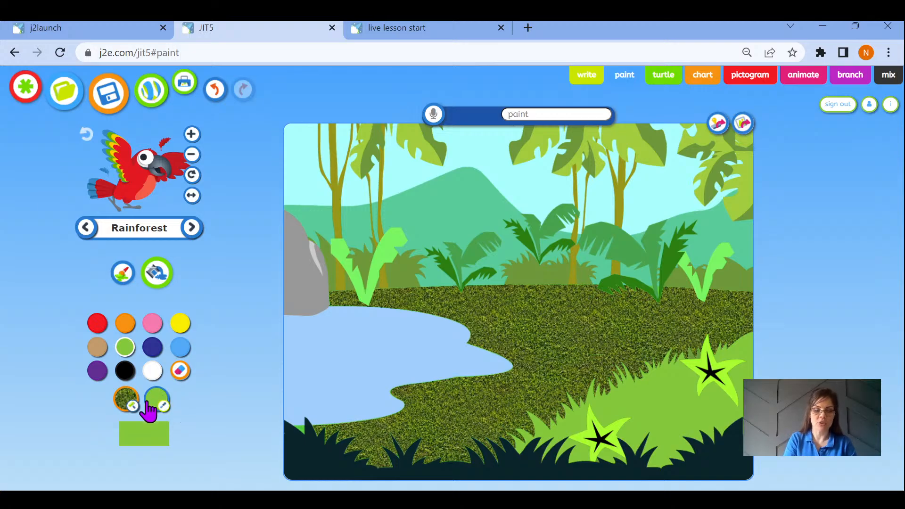
Step: Open the custom colour mixer and try several blue hues on the colour wheel
scroll(147, 401, "up", 5)
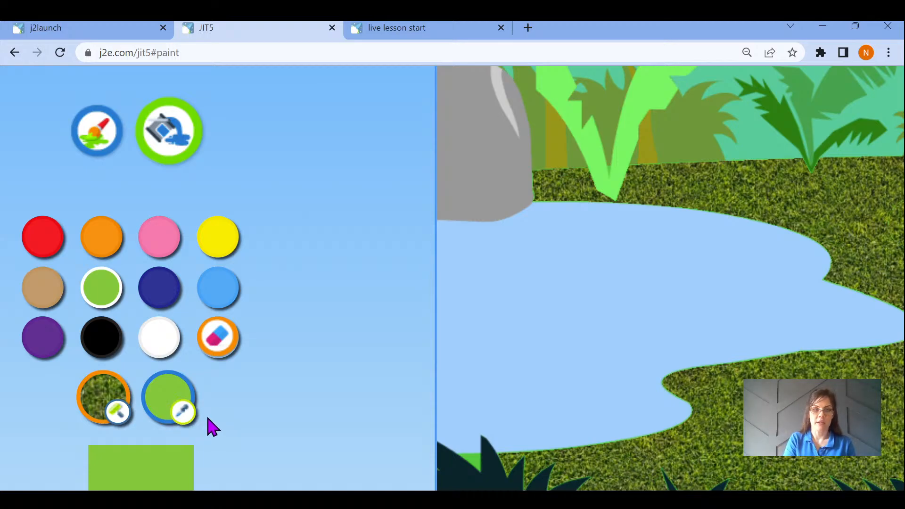
scroll(208, 418, "down", 5)
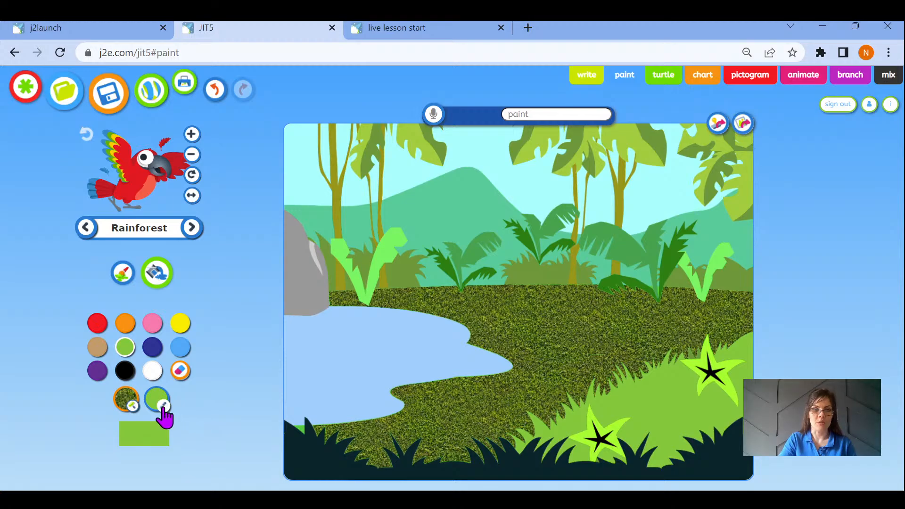
left_click(162, 407)
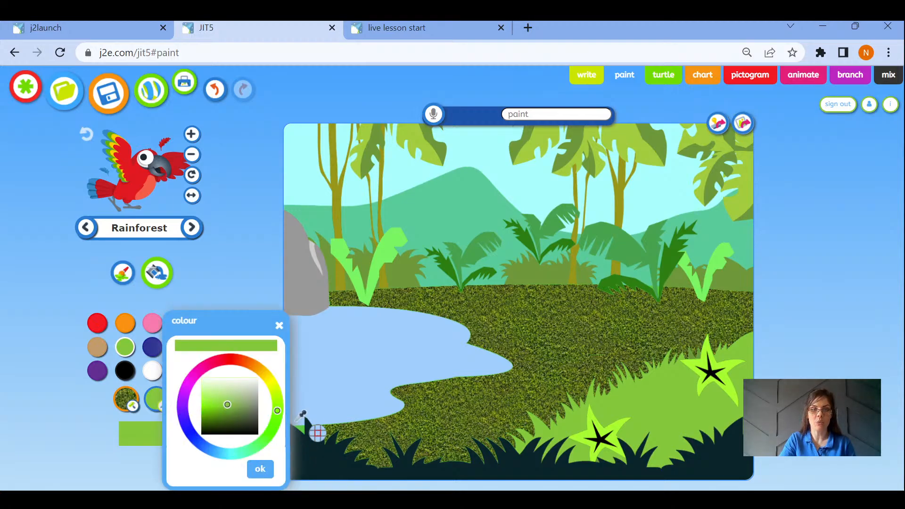
left_click(231, 451)
left_click(210, 449)
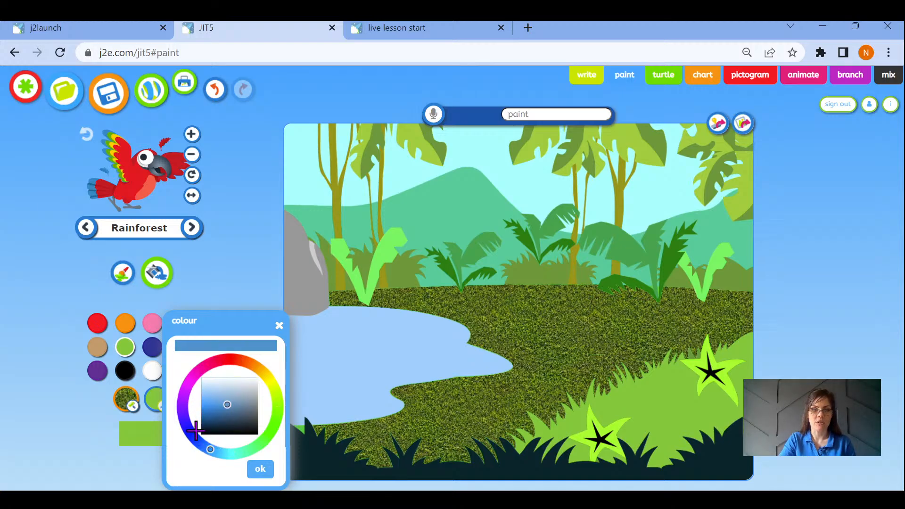
left_click(192, 431)
left_click(205, 445)
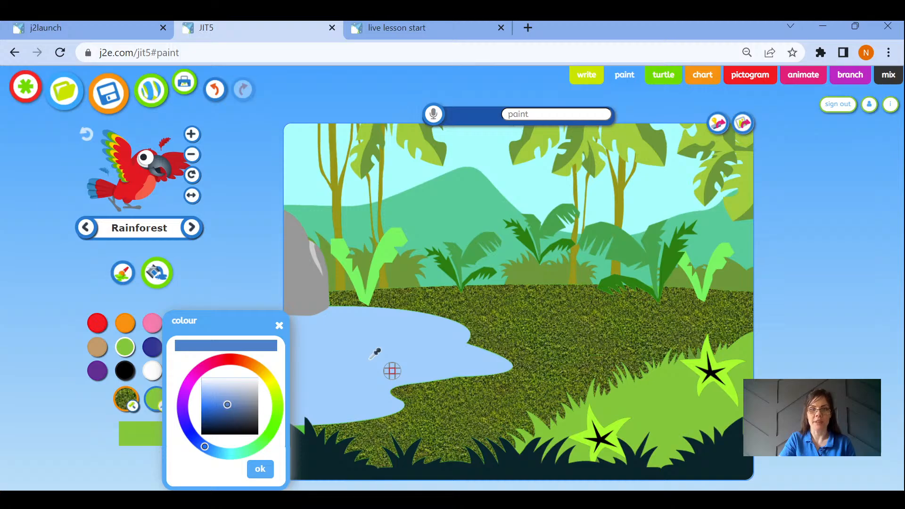
Step: Sample the pond's light blue as the paint colour and brush it around the pond's edge to enlarge the water
left_click(370, 358)
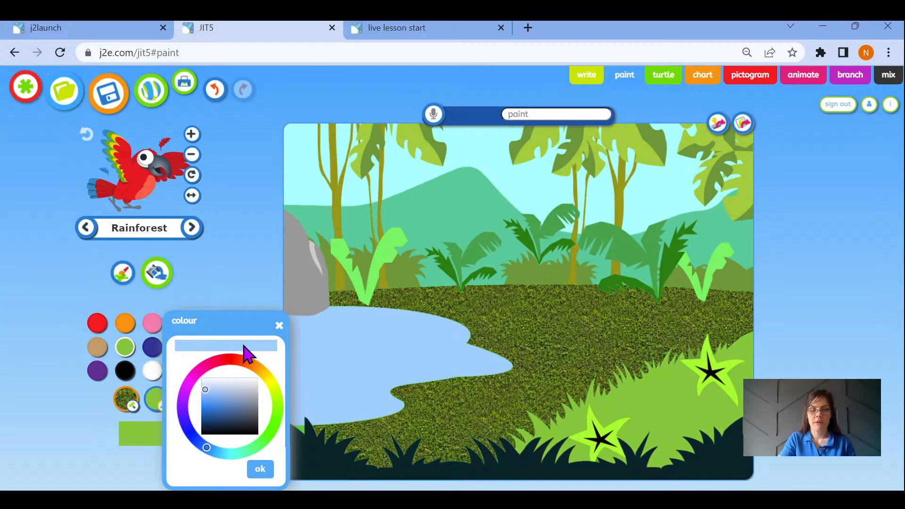
left_click(262, 469)
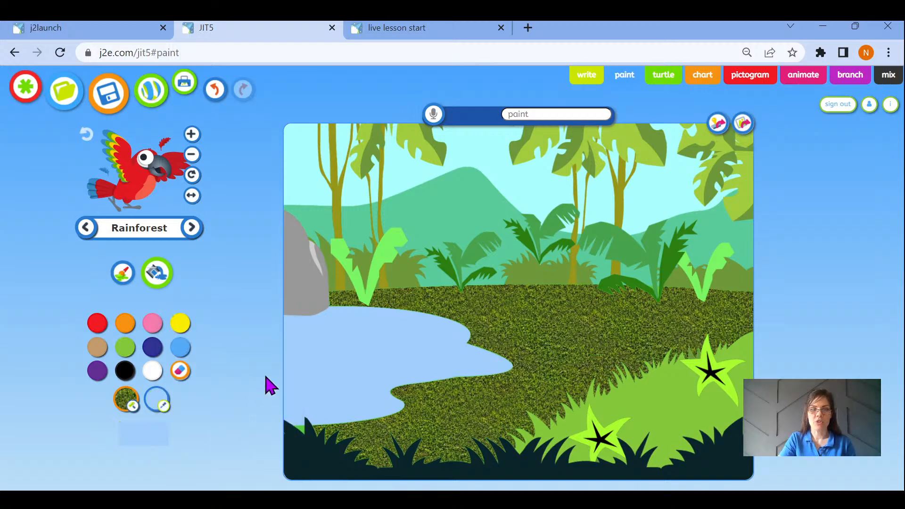
left_click(123, 275)
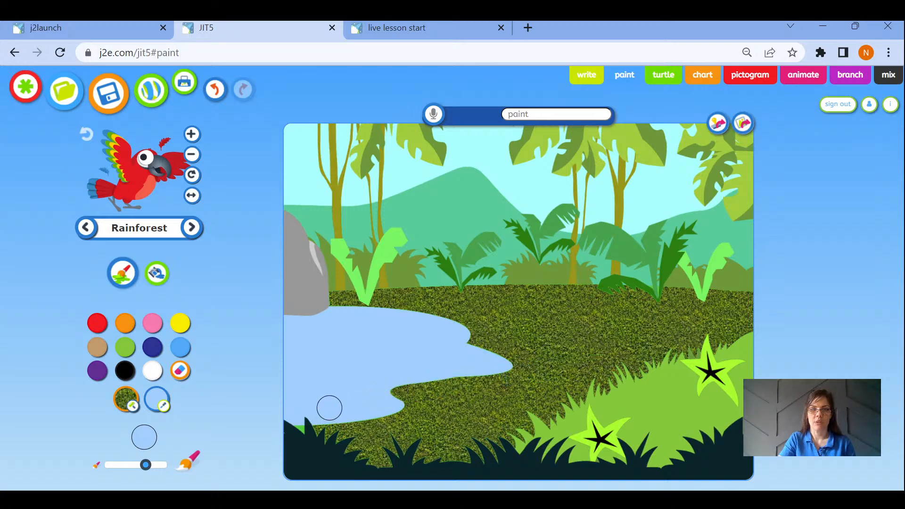
mouse_move(329, 415)
left_mouse_down()
mouse_move(376, 414)
mouse_move(437, 377)
mouse_move(505, 366)
mouse_move(444, 315)
mouse_move(333, 309)
mouse_move(329, 339)
mouse_move(350, 382)
mouse_move(417, 382)
mouse_move(527, 357)
mouse_move(471, 334)
mouse_move(329, 391)
mouse_move(431, 370)
mouse_move(410, 392)
mouse_move(469, 378)
left_mouse_up()
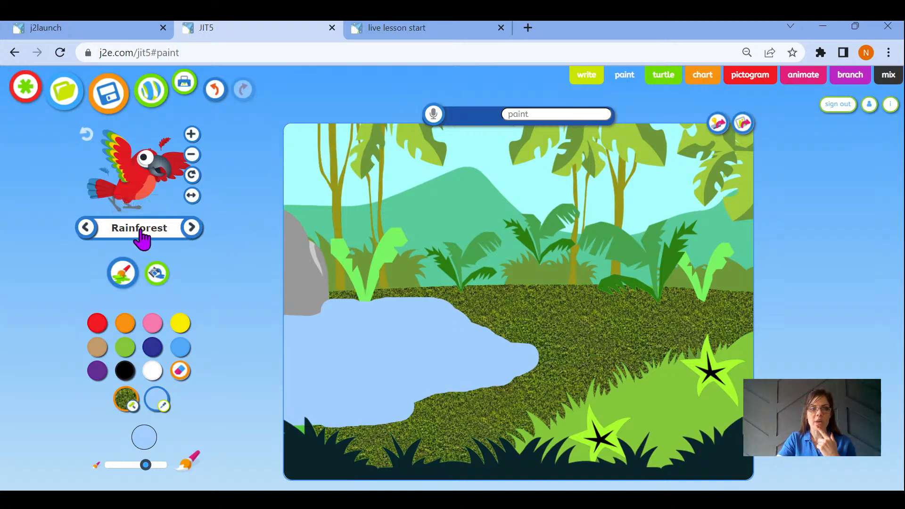
Step: Browse the Rainforest pictures and select the grey-brown animal clinging to a green branch as the stamp
left_click(192, 235)
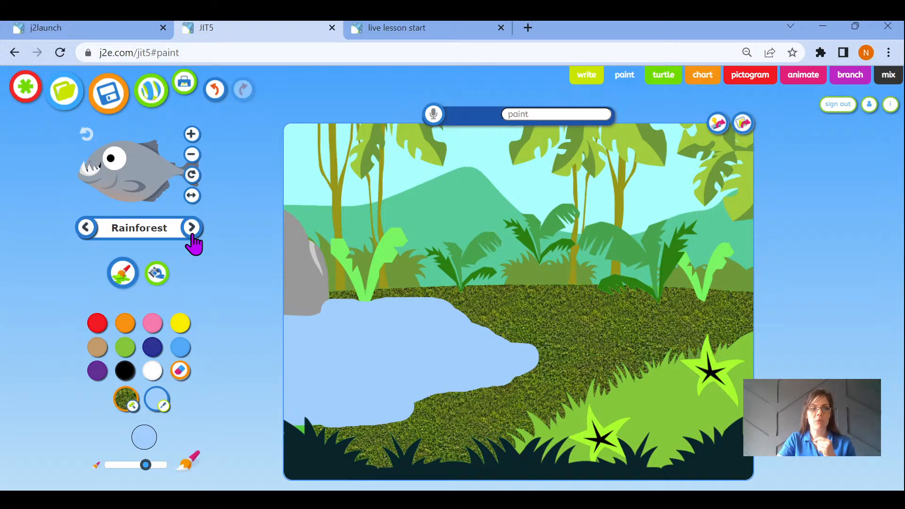
left_click(193, 235)
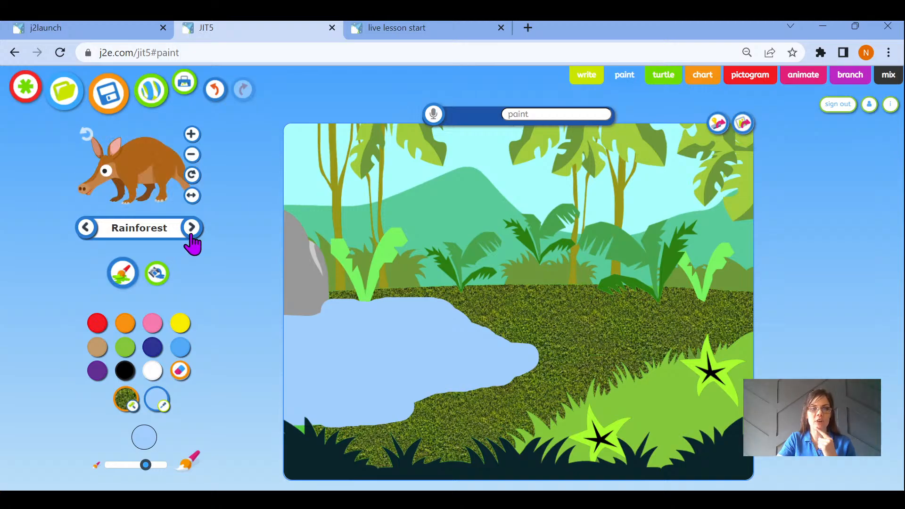
left_click(192, 236)
left_click(191, 236)
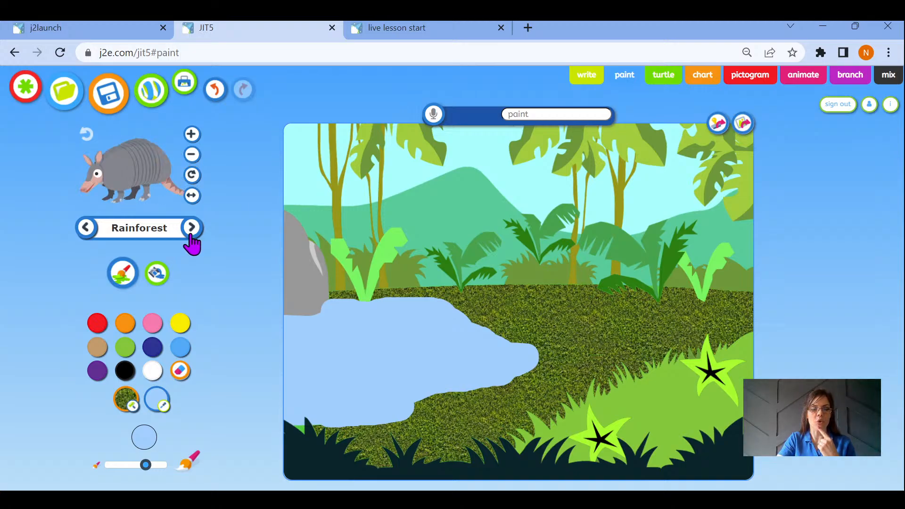
left_click(191, 236)
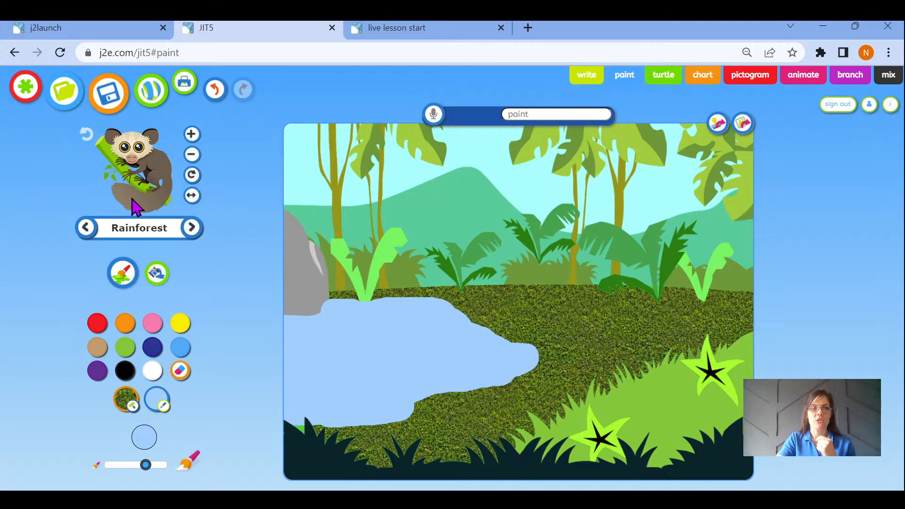
left_click(134, 153)
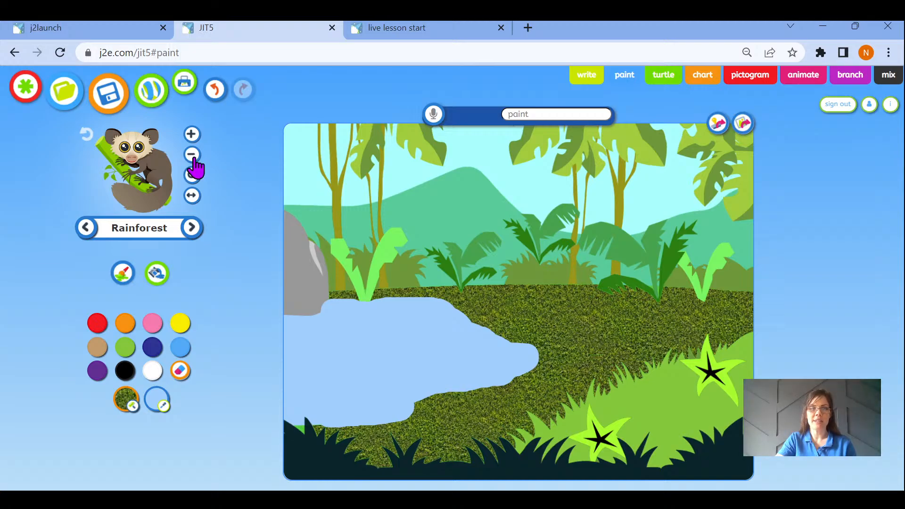
Step: Shrink the animal stamp to a small size and place it on the trunk of the far-left tree
left_click(192, 155)
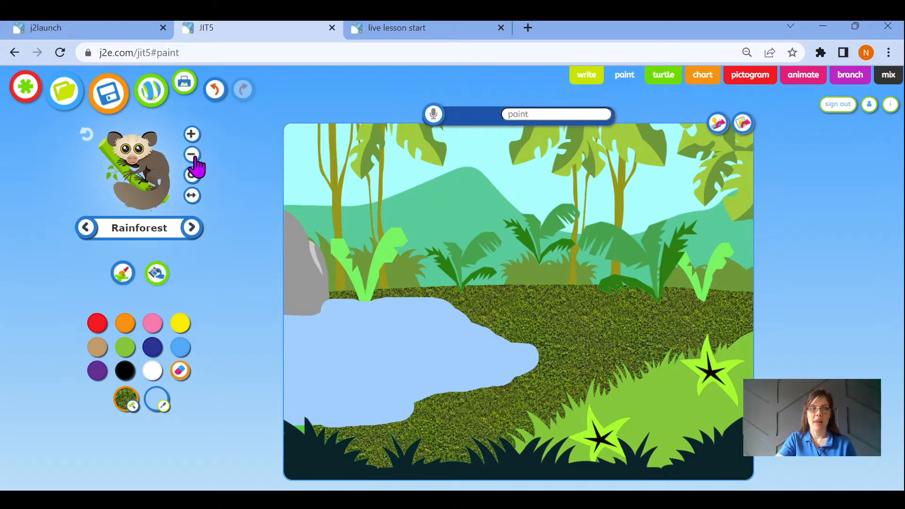
left_click(194, 157)
left_click(194, 157)
left_click(193, 157)
left_click(193, 157)
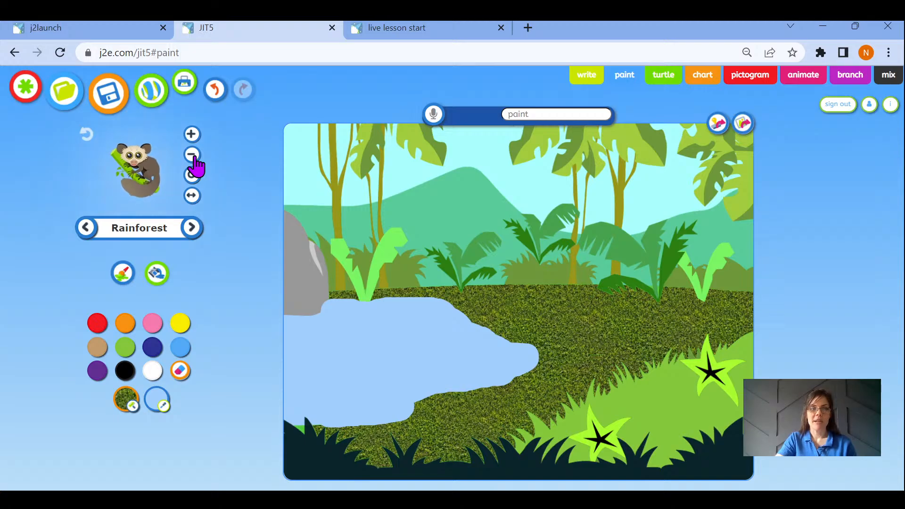
left_click(194, 157)
left_click(193, 157)
left_click(193, 156)
left_click(193, 157)
left_click(193, 156)
left_click(193, 156)
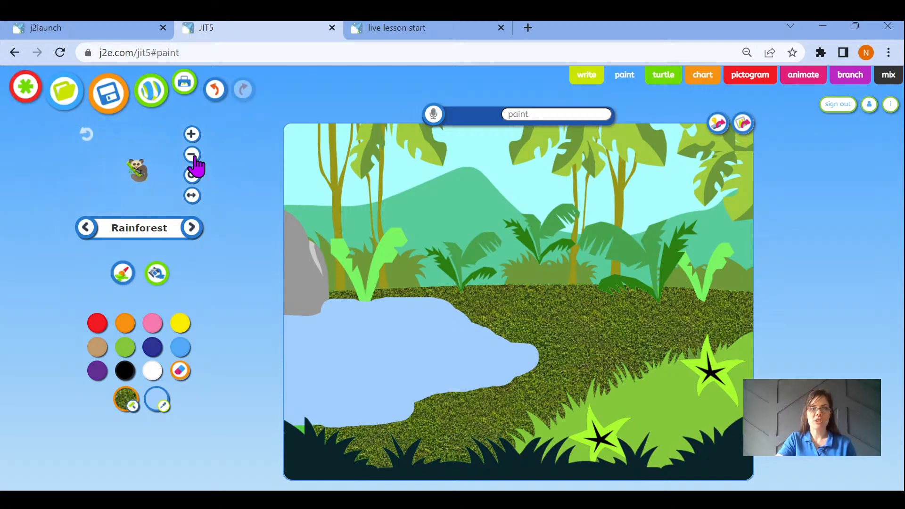
left_click(194, 157)
left_click(194, 156)
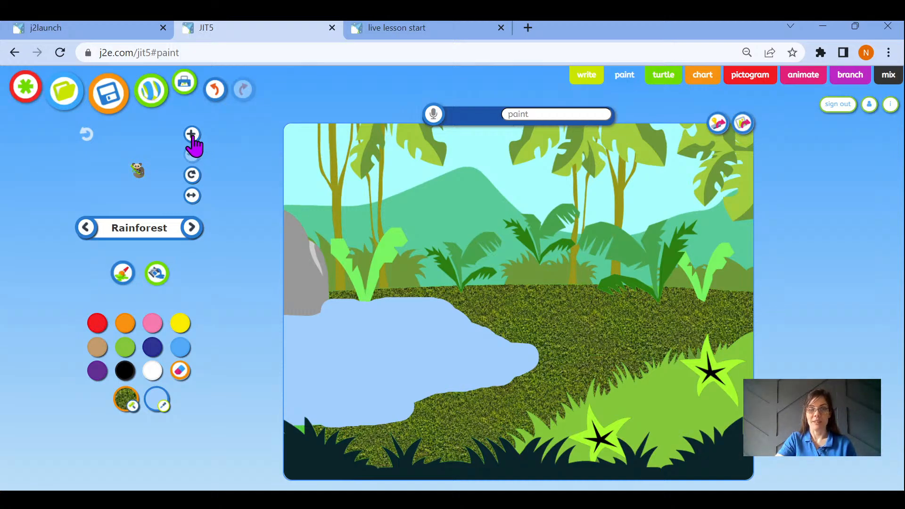
left_click(193, 137)
left_click(192, 136)
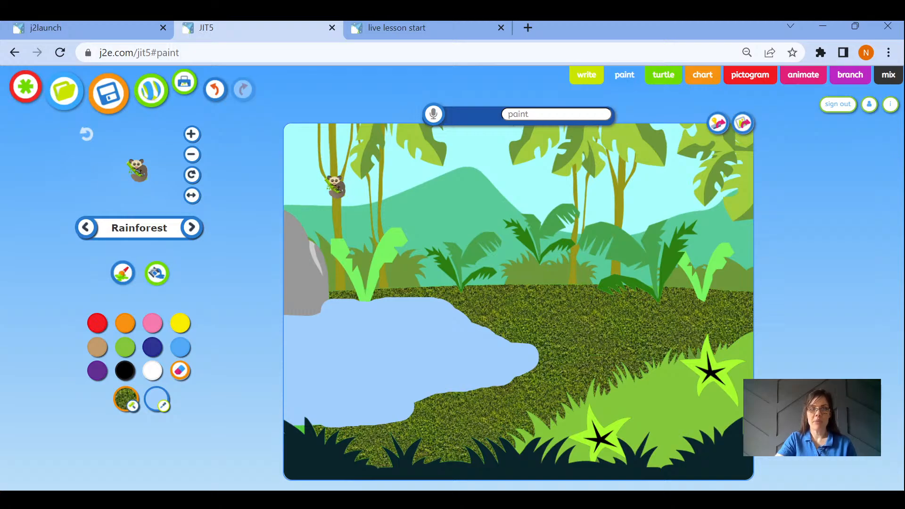
left_click(335, 186)
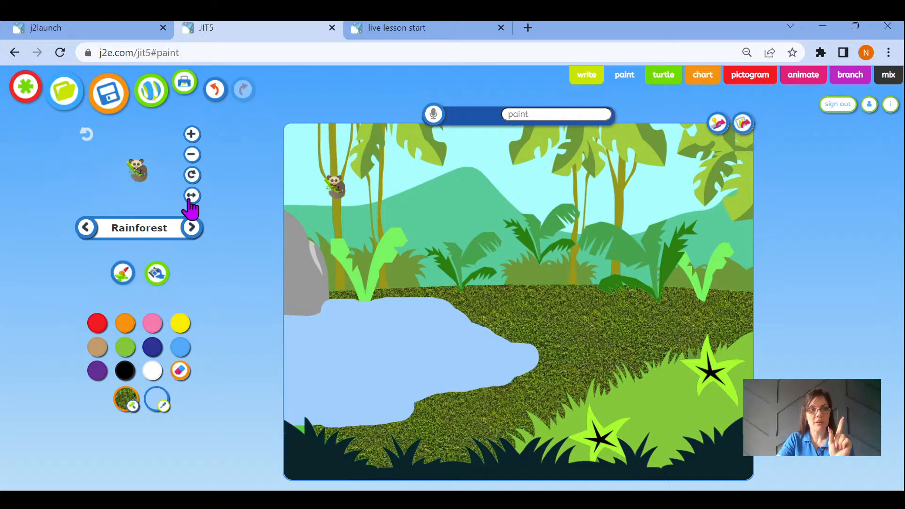
Step: Rotate the animal stamp clockwise almost a full turn, mirror it, and place a second one in the fork of the tall right-hand tree
left_click(192, 176)
left_click(192, 176)
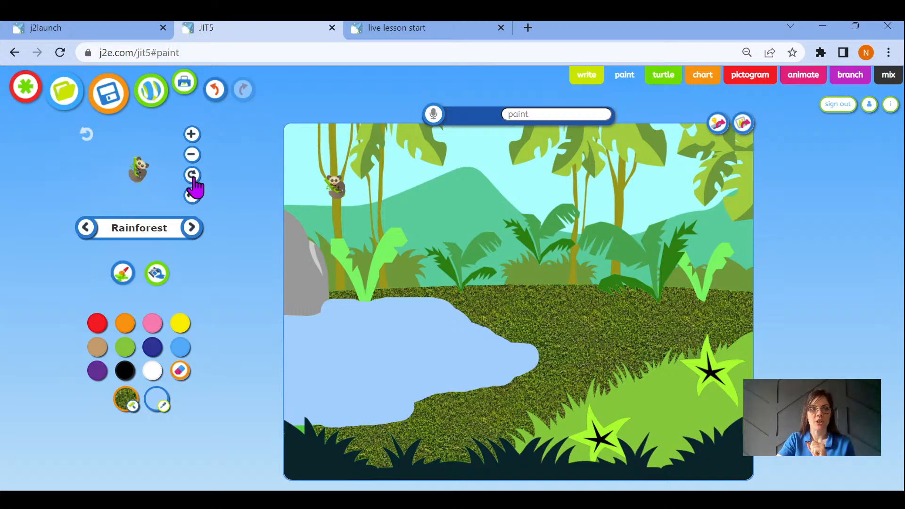
left_click(193, 178)
left_click(193, 178)
left_click(193, 178)
left_click(193, 178)
left_click(193, 178)
left_click(194, 178)
left_click(193, 178)
left_click(194, 178)
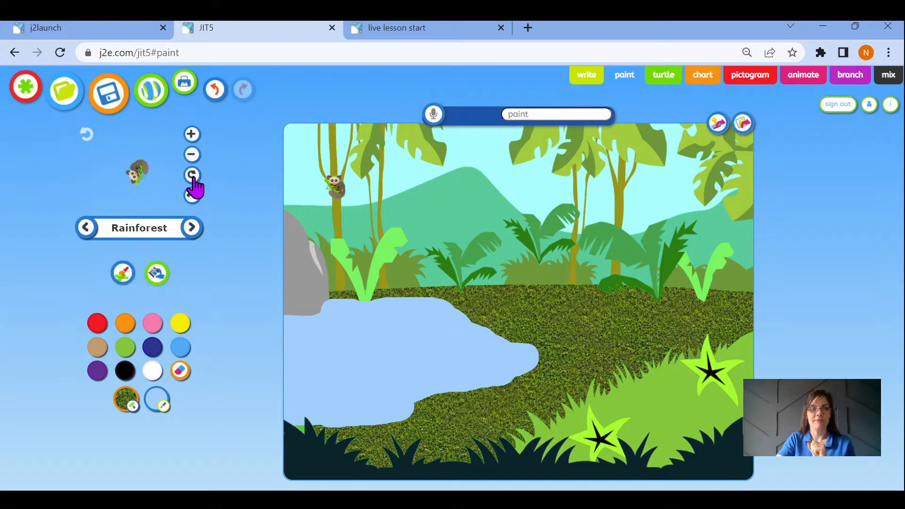
left_click(194, 178)
left_click(193, 178)
left_click(194, 178)
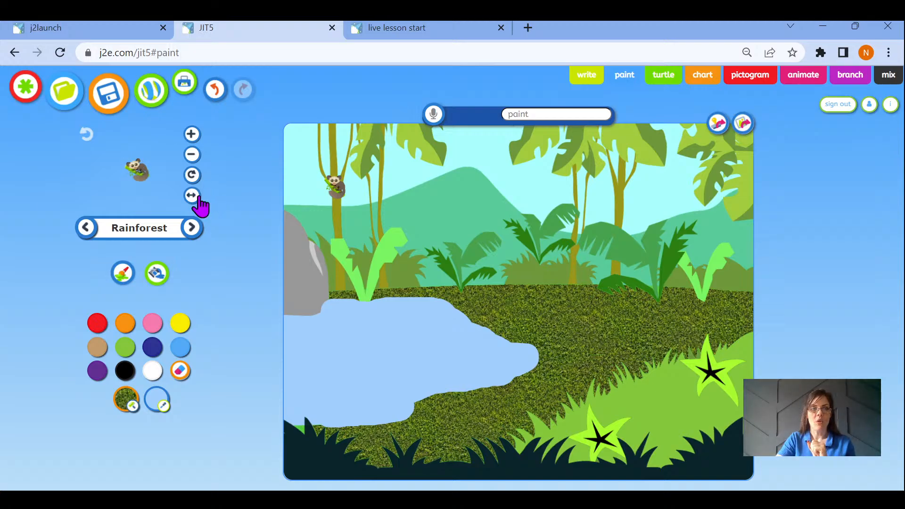
left_click(190, 198)
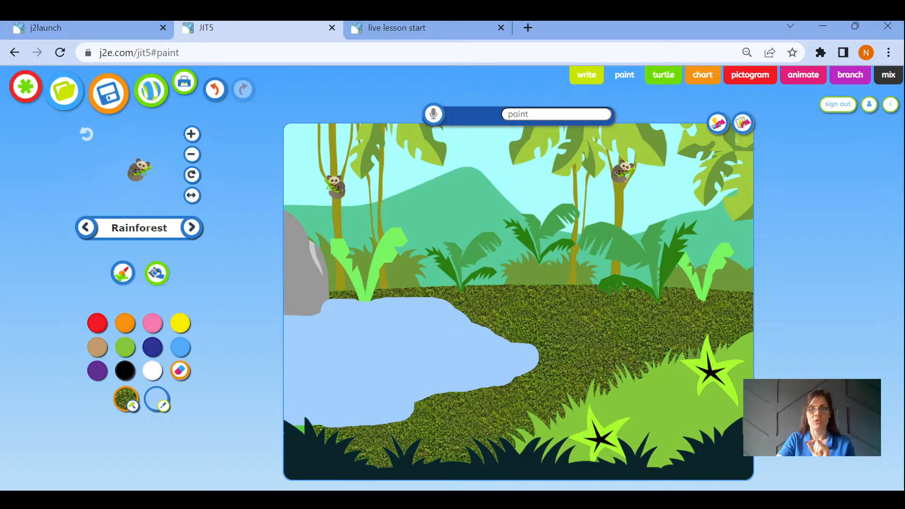
left_click(622, 171)
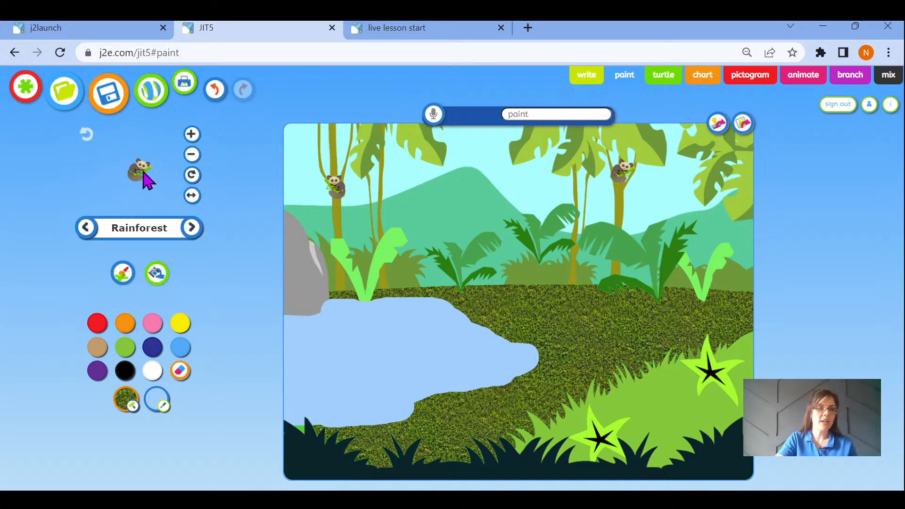
Step: Reset the animal stamp to its original size and orientation, and choose the orange bird-of-paradise flower from the Rainforest pictures
left_click(86, 137)
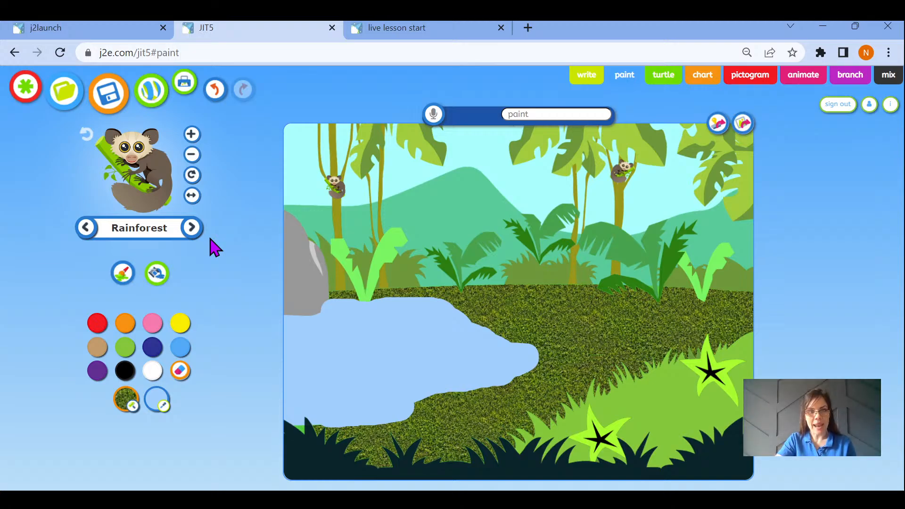
left_click(191, 230)
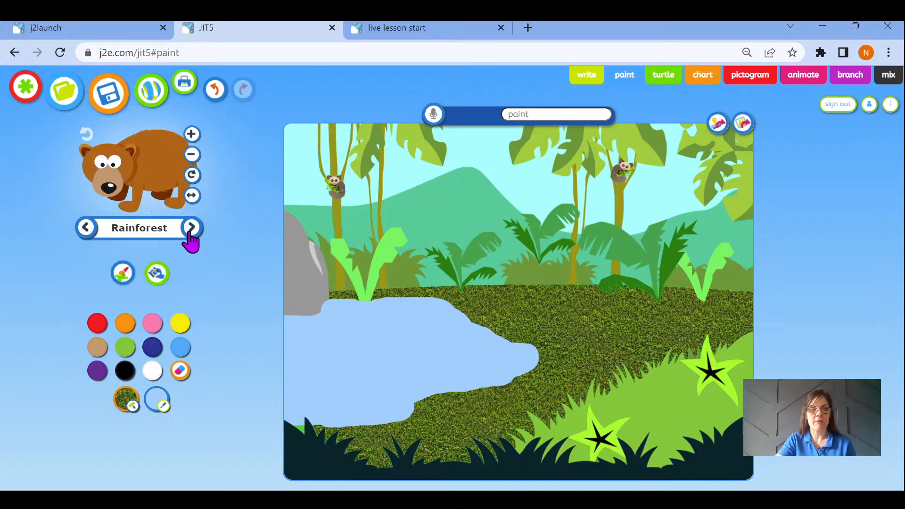
left_click(191, 230)
left_click(191, 230)
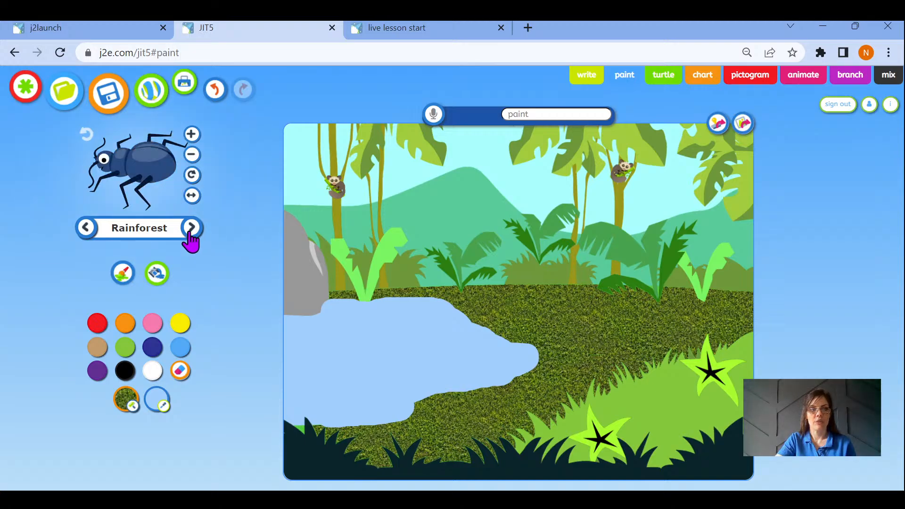
left_click(190, 230)
left_click(191, 230)
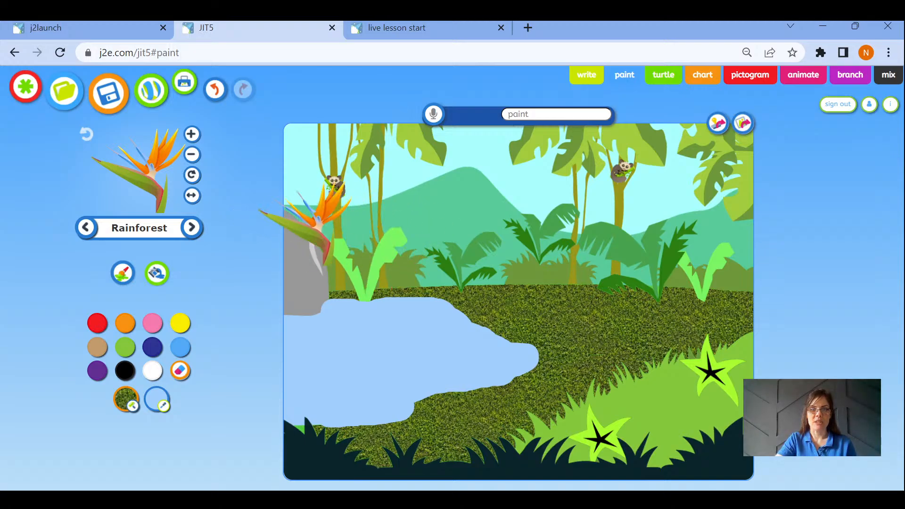
Step: Shrink the flower stamp and place two flowers along the grass's back edge, one on each side of the small palm behind the pond
left_click(197, 159)
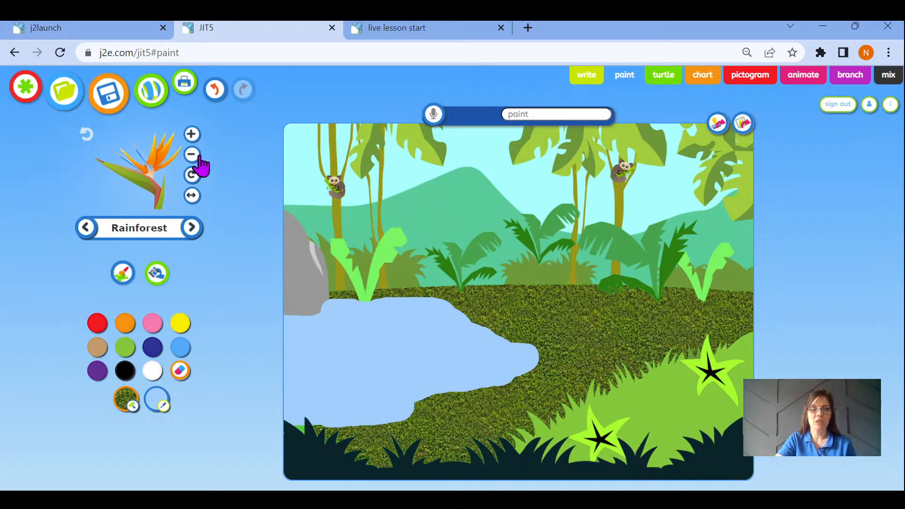
left_click(197, 158)
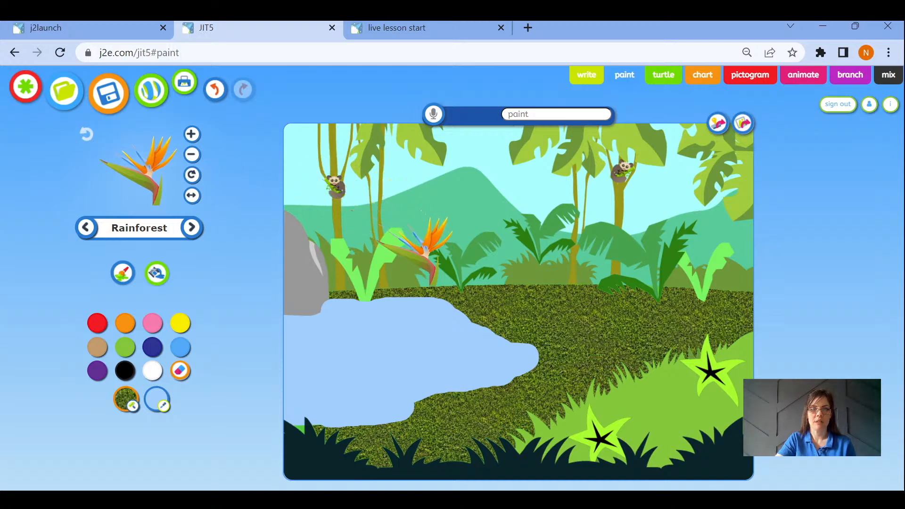
left_click(193, 160)
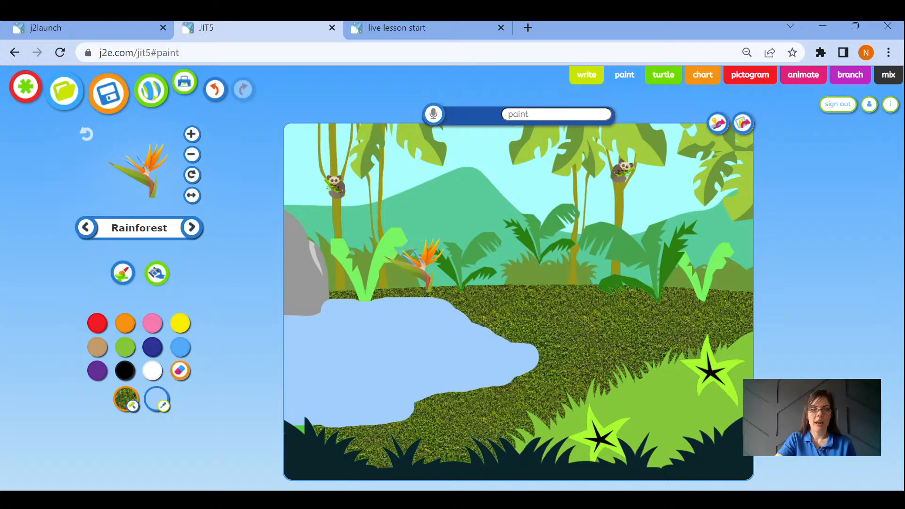
left_click(415, 264)
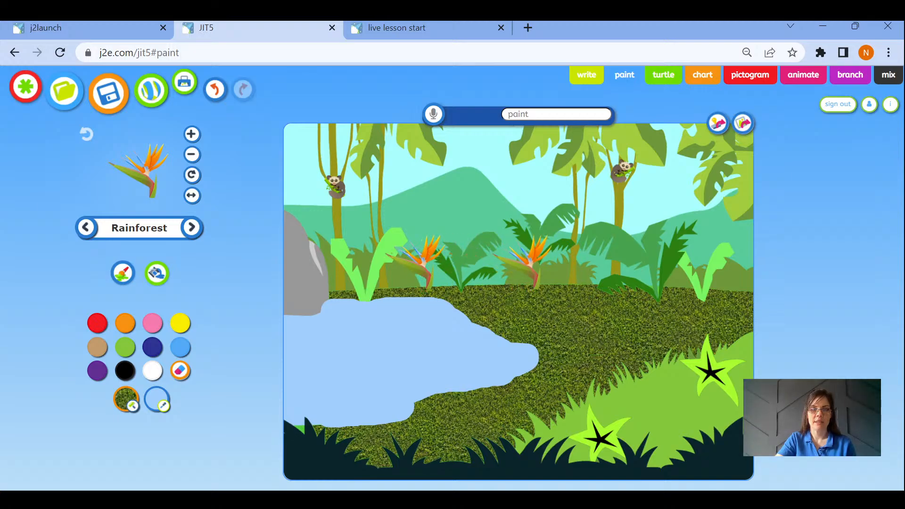
left_click(503, 259)
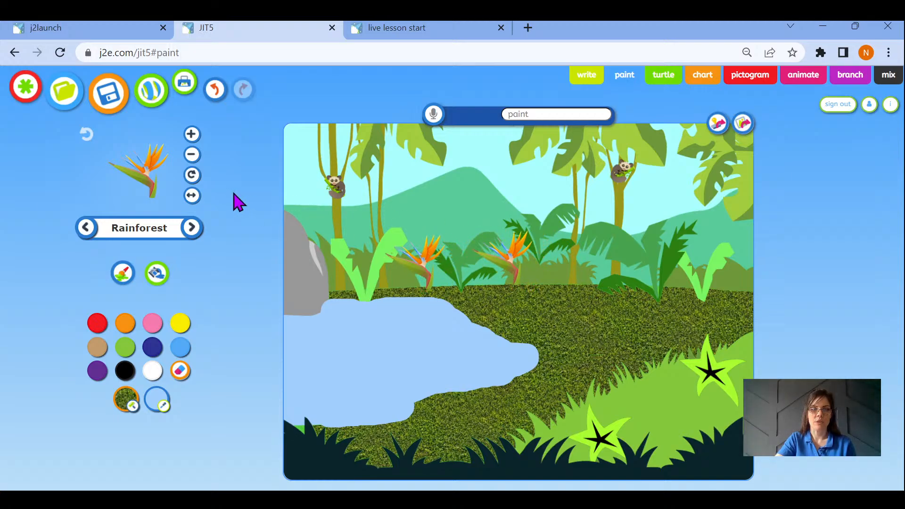
Step: Mirror the flower stamp and place a third flower beside the bright green plant at the grass's far-right back edge
left_click(192, 197)
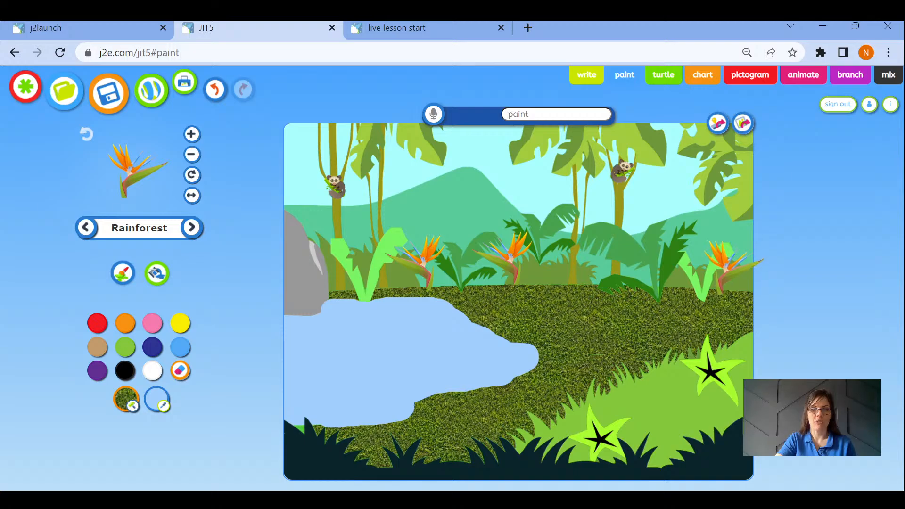
left_click(736, 268)
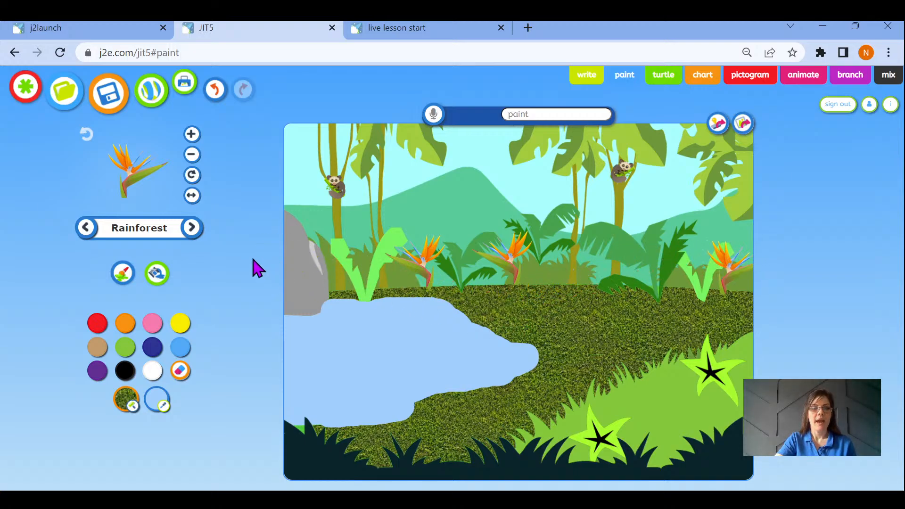
Step: Choose the black millipede-like creature from the Rainforest pictures
left_click(193, 234)
left_click(193, 234)
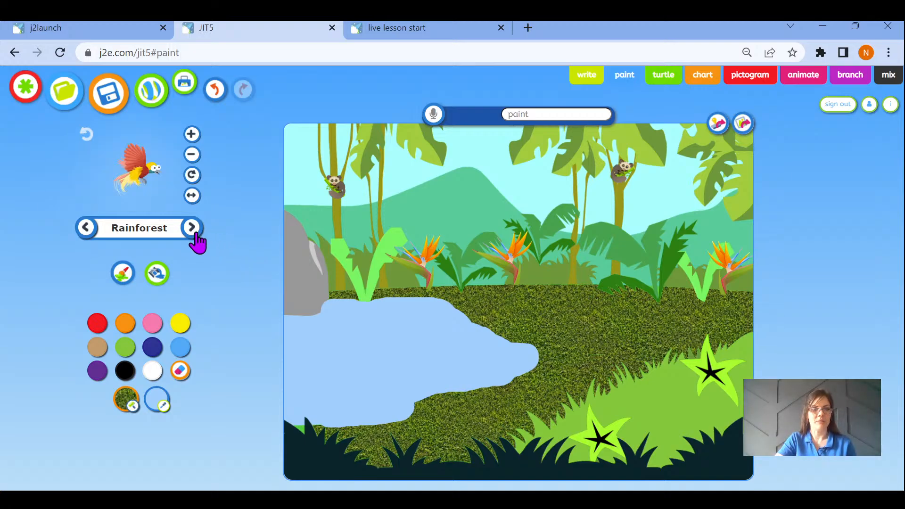
left_click(194, 234)
left_click(194, 234)
left_click(194, 234)
left_click(194, 234)
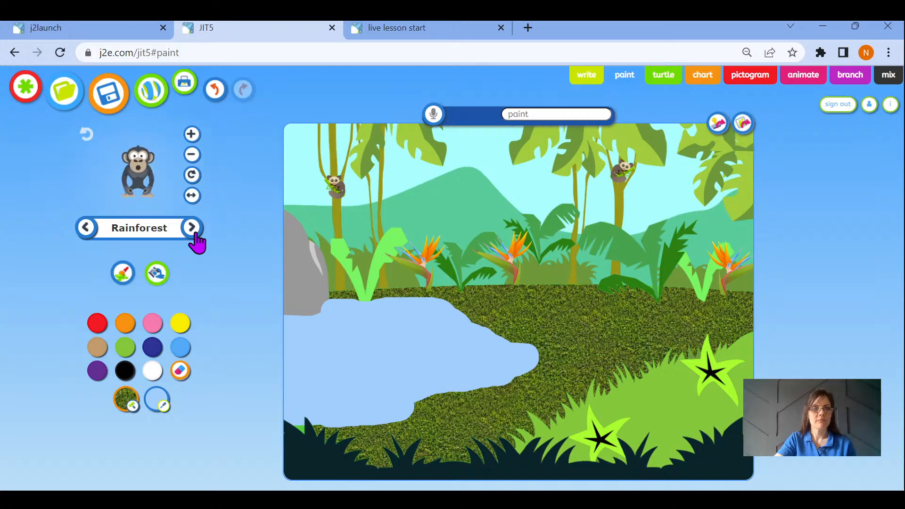
left_click(193, 234)
left_click(194, 234)
left_click(194, 234)
left_click(194, 234)
left_click(193, 234)
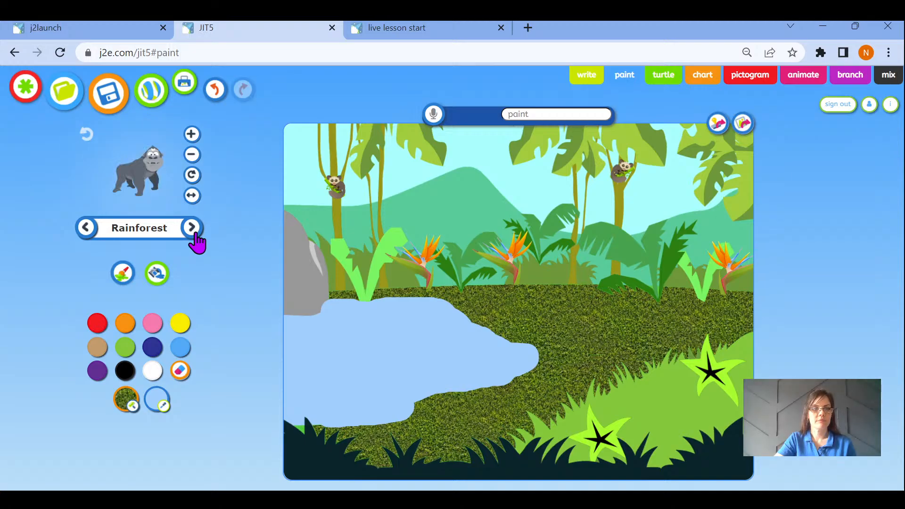
left_click(194, 234)
left_click(194, 234)
left_click(193, 234)
left_click(193, 235)
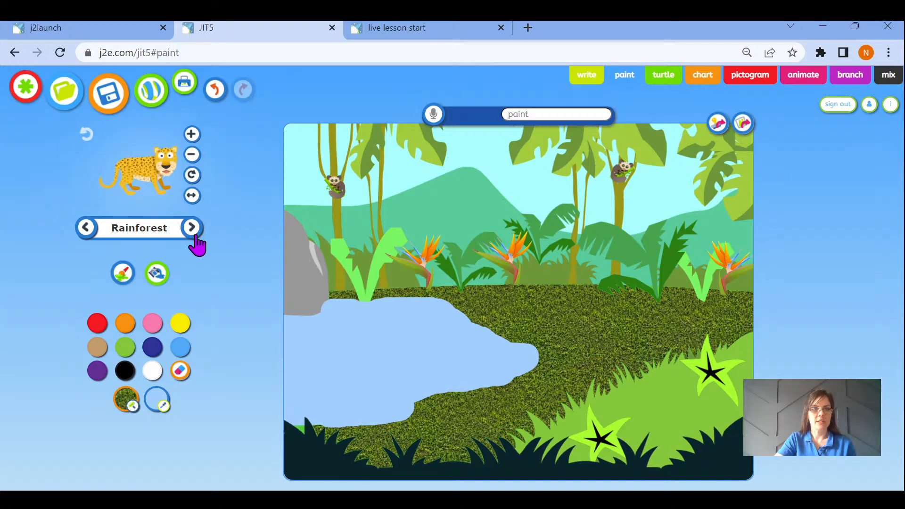
left_click(194, 235)
left_click(194, 235)
left_click(194, 234)
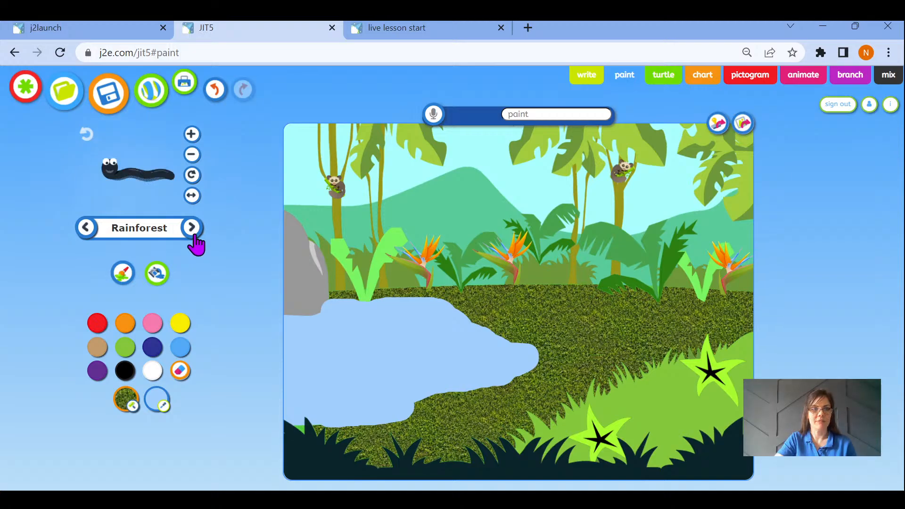
left_click(194, 234)
left_click(88, 232)
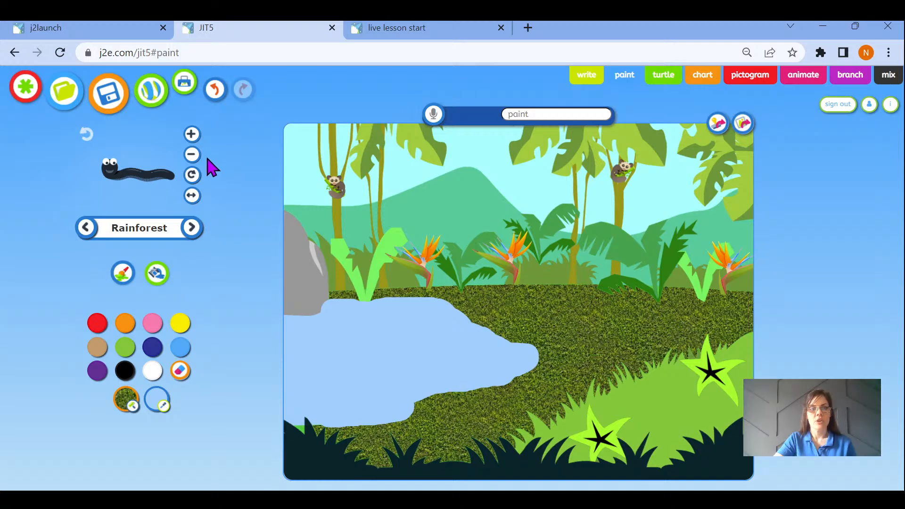
Step: Place two black millipedes on the light-green bank near the star-shaped plants, one at the smallest size and one slightly larger and mirrored
left_click(192, 156)
left_click(192, 156)
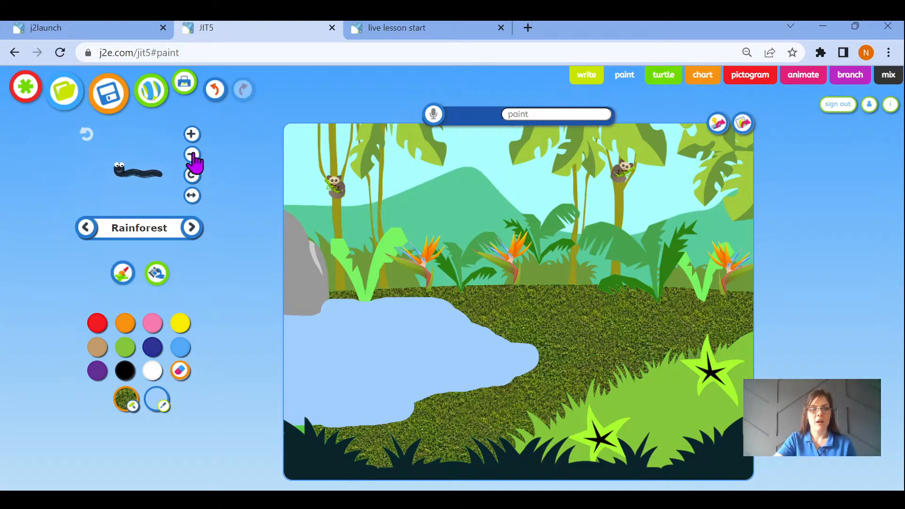
left_click(191, 155)
left_click(192, 156)
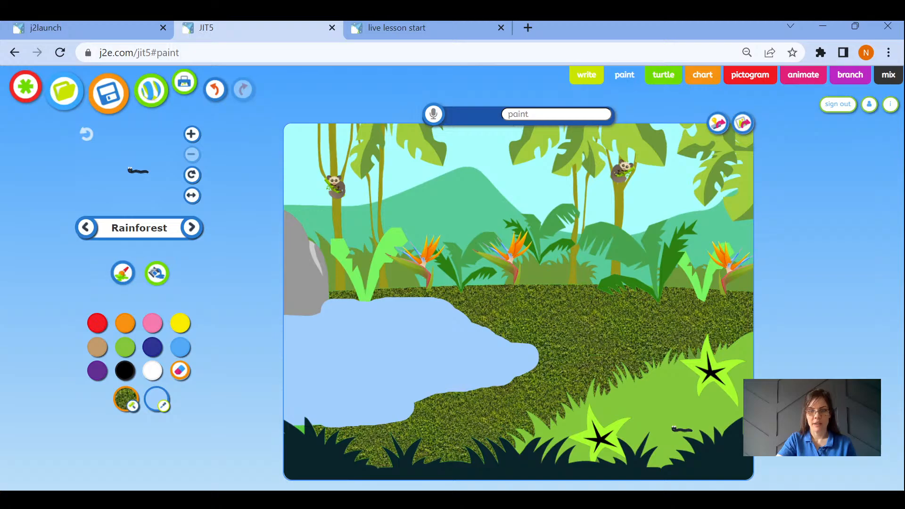
left_click(192, 135)
left_click(192, 195)
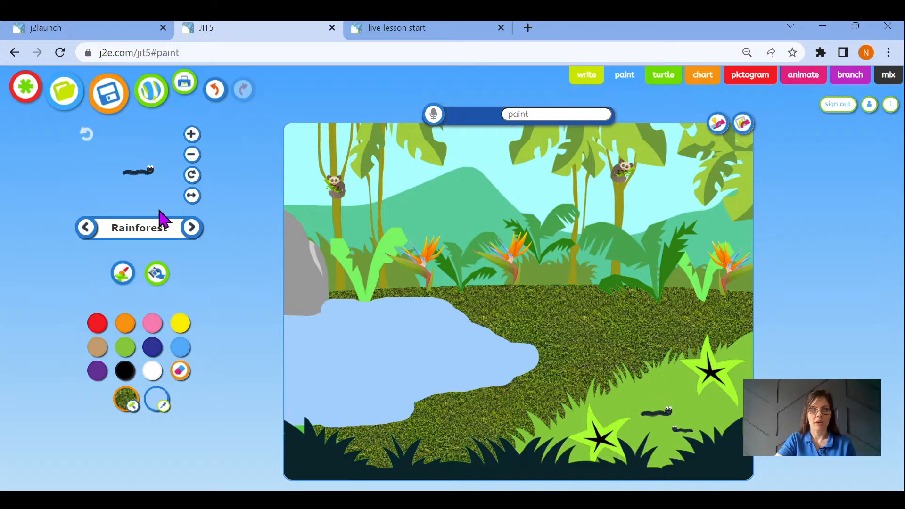
Step: Reset the stamp to its original size and orientation, and choose the flying red-and-yellow bird from the Rainforest pictures
left_click(193, 230)
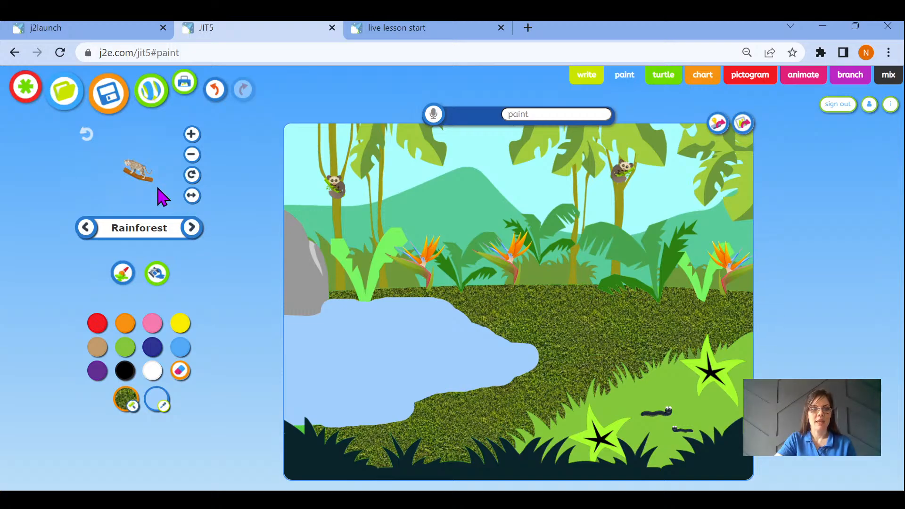
left_click(86, 135)
left_click(192, 230)
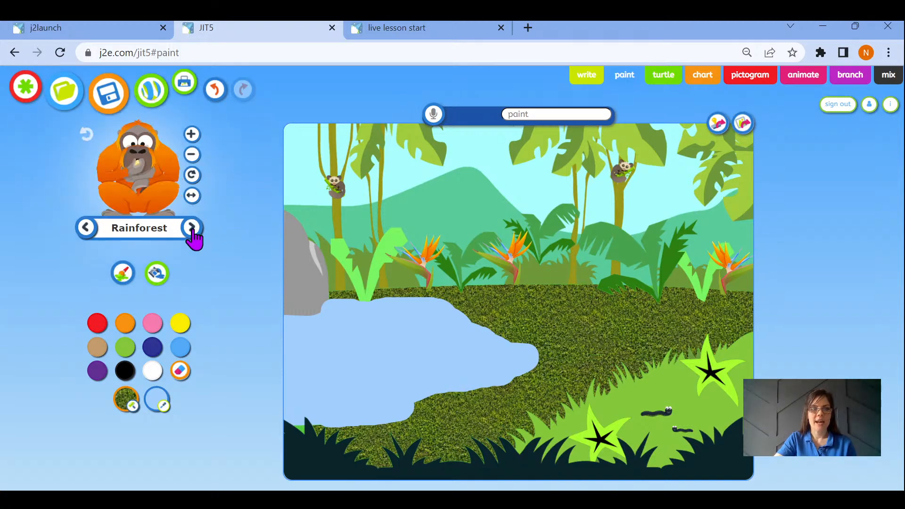
left_click(191, 230)
left_click(192, 230)
left_click(192, 230)
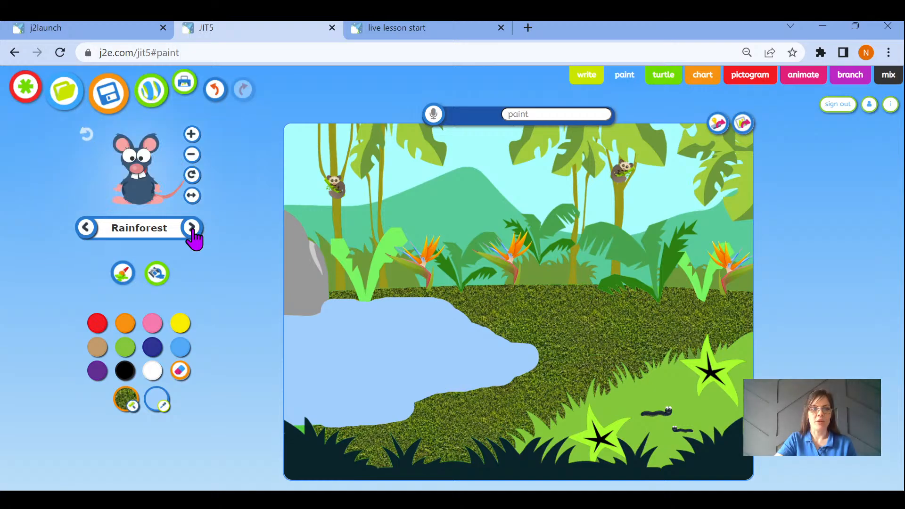
left_click(192, 230)
left_click(191, 230)
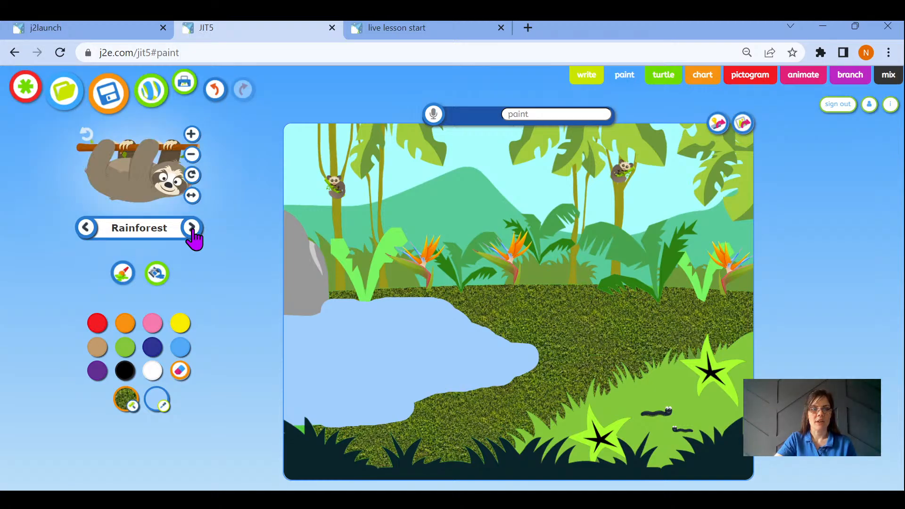
left_click(192, 230)
left_click(192, 230)
left_click(192, 230)
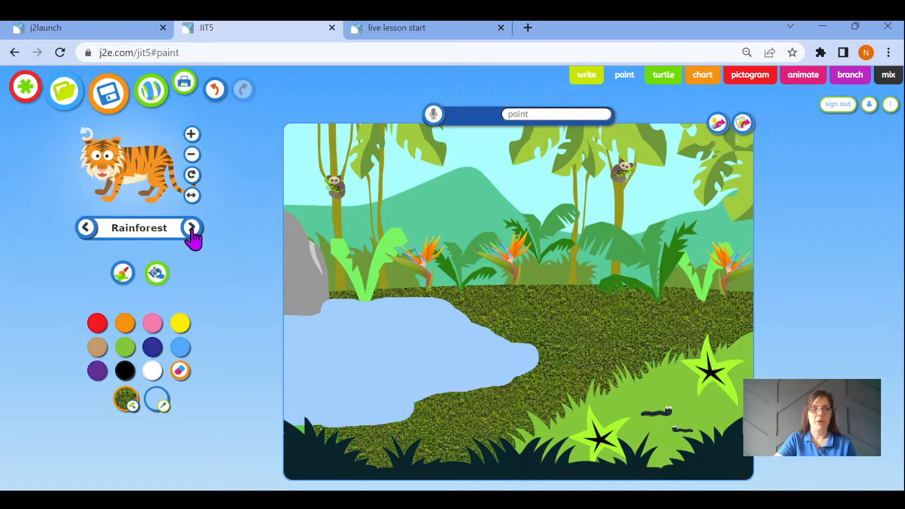
left_click(192, 230)
left_click(192, 230)
left_click(192, 230)
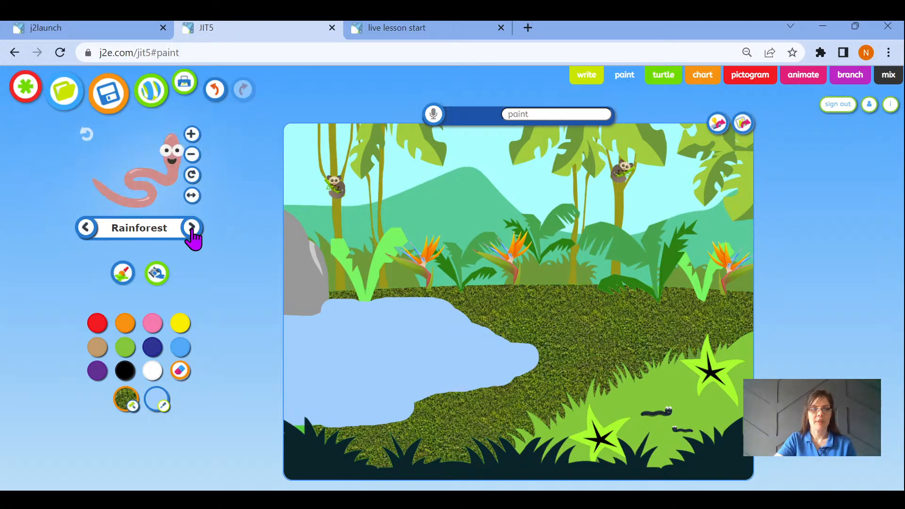
left_click(191, 230)
left_click(191, 230)
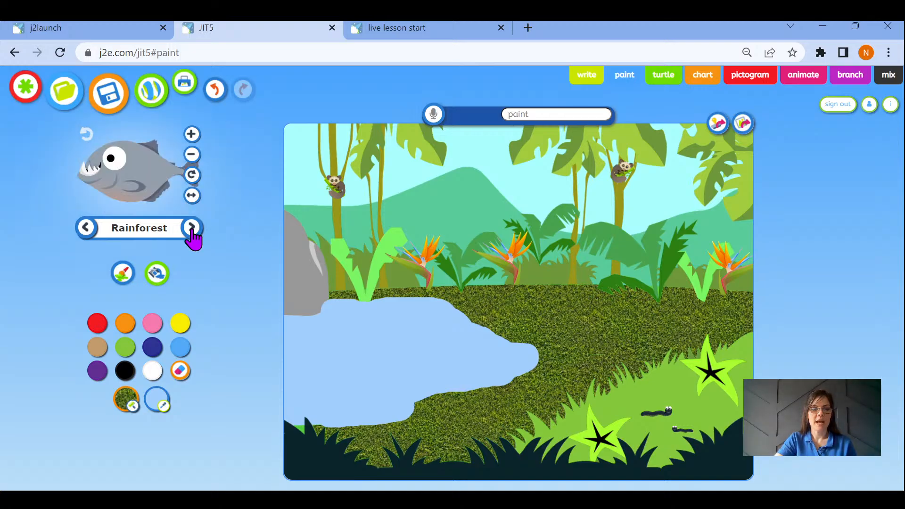
left_click(192, 230)
left_click(192, 230)
left_click(192, 230)
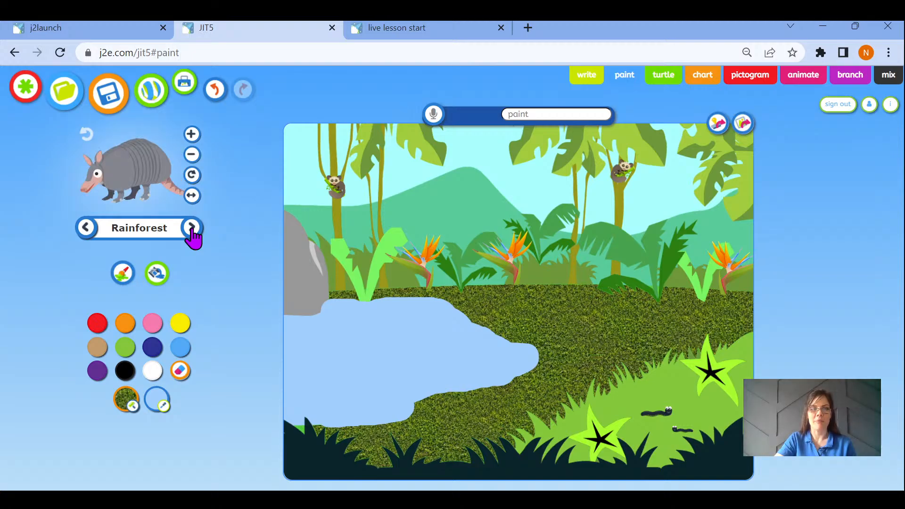
left_click(192, 230)
left_click(192, 230)
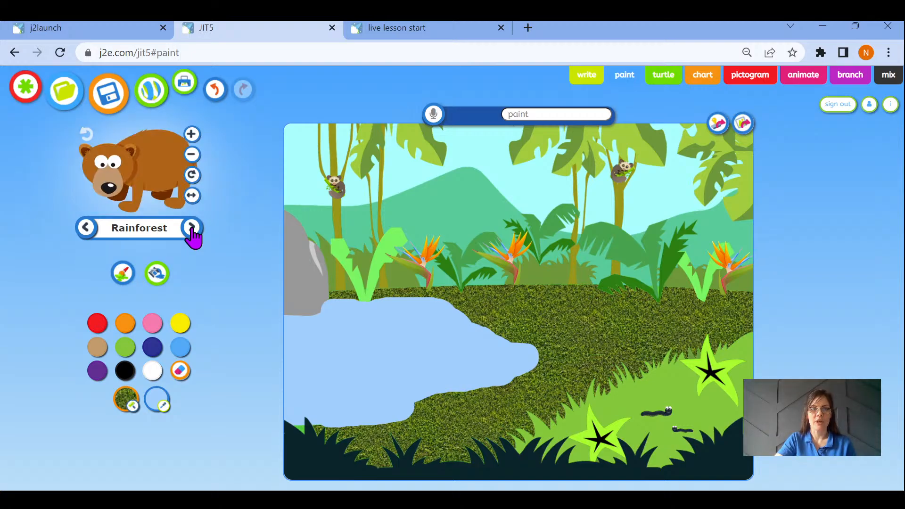
left_click(192, 230)
left_click(191, 229)
left_click(192, 230)
left_click(192, 230)
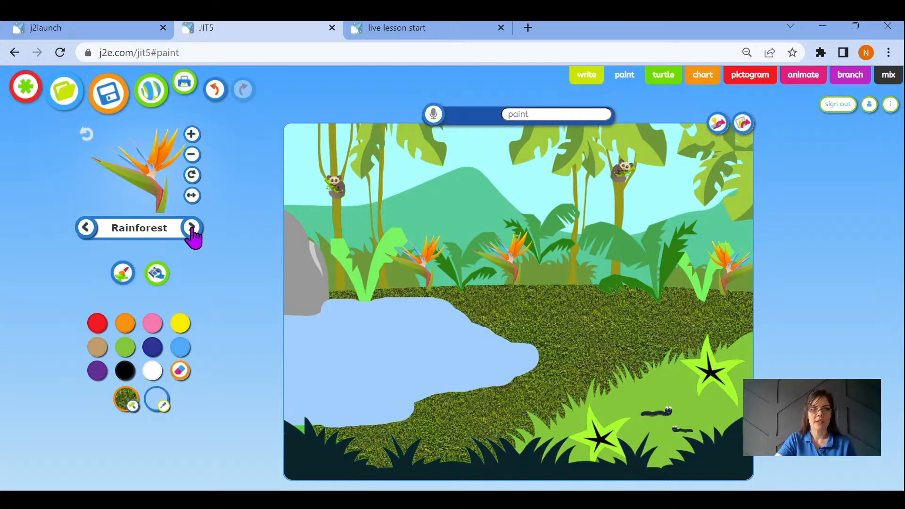
left_click(192, 230)
left_click(192, 230)
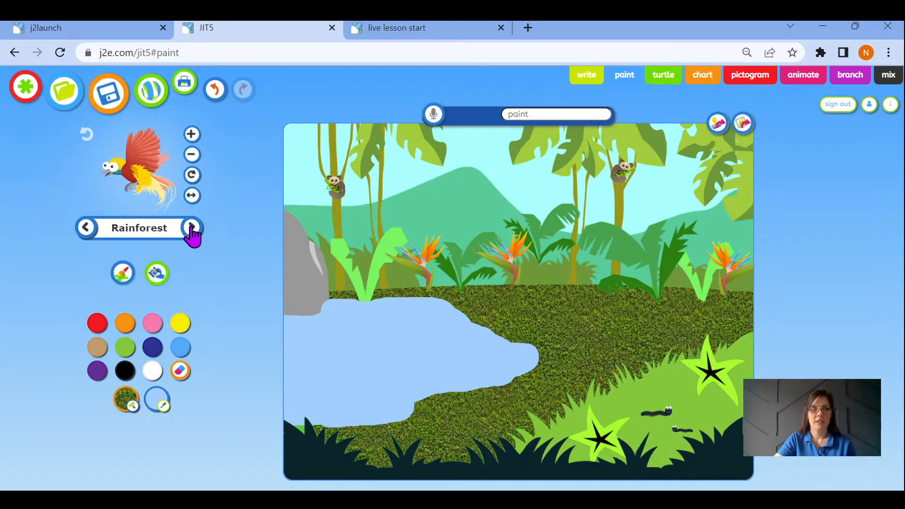
Step: Shrink the red-and-yellow bird stamp and place it in the sky just above the mountain peak
left_click(192, 156)
left_click(192, 156)
left_click(192, 155)
left_click(191, 156)
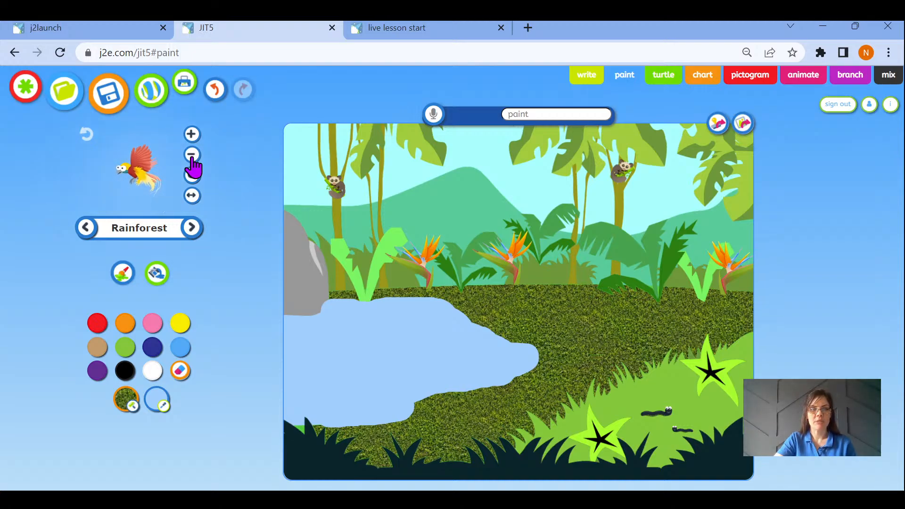
left_click(192, 156)
left_click(192, 155)
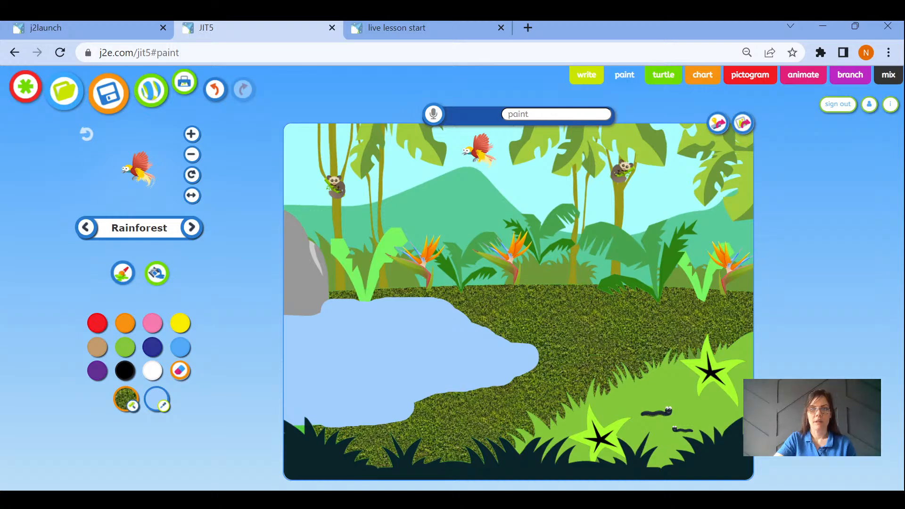
left_click(478, 148)
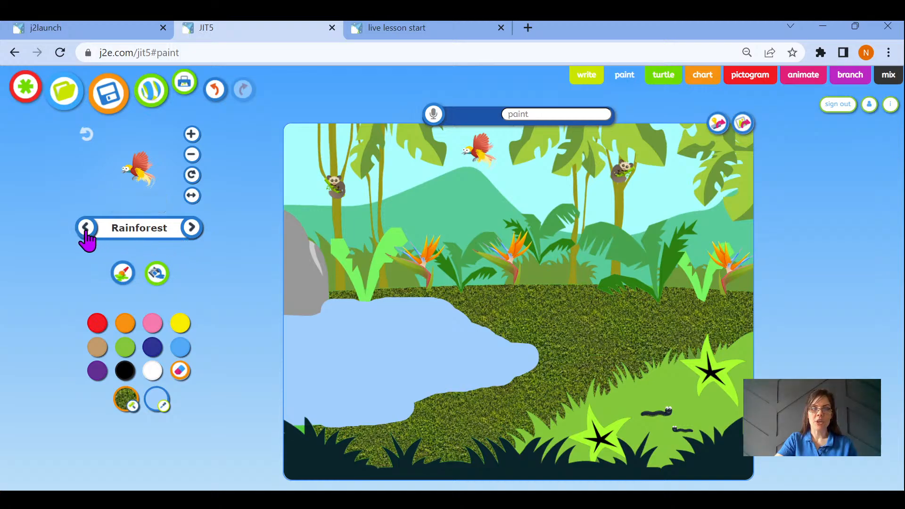
Step: Place the black-and-red bird from the Rainforest pictures on the grass in front of the pond, shrunken, tilted slightly clockwise and mirrored to face right
left_click(192, 229)
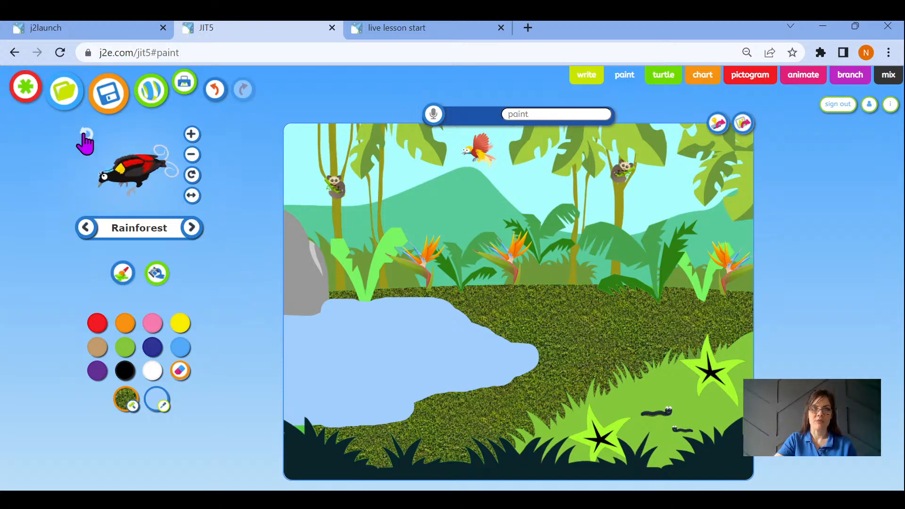
left_click(86, 135)
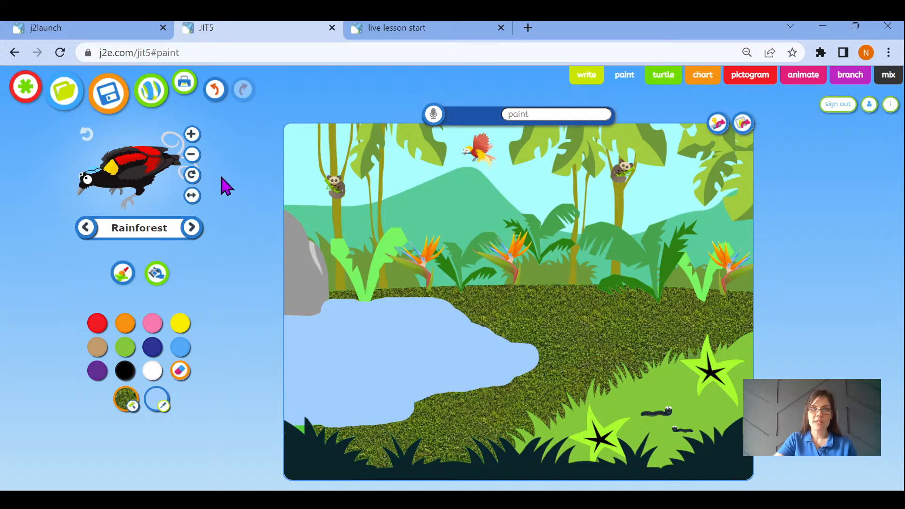
left_click(191, 157)
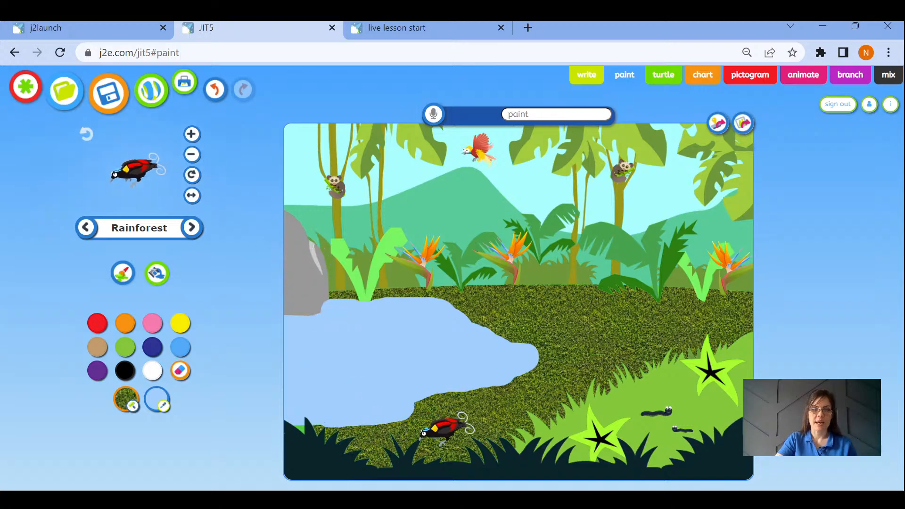
left_click(193, 178)
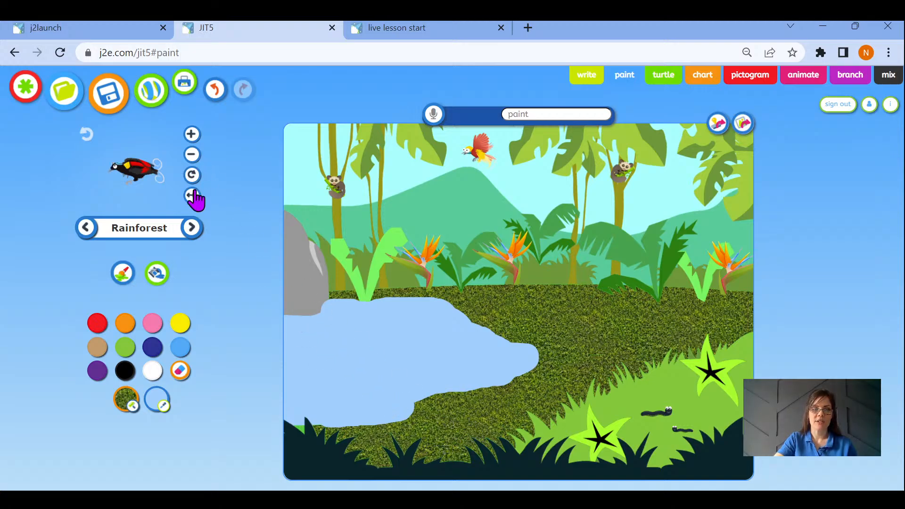
left_click(193, 199)
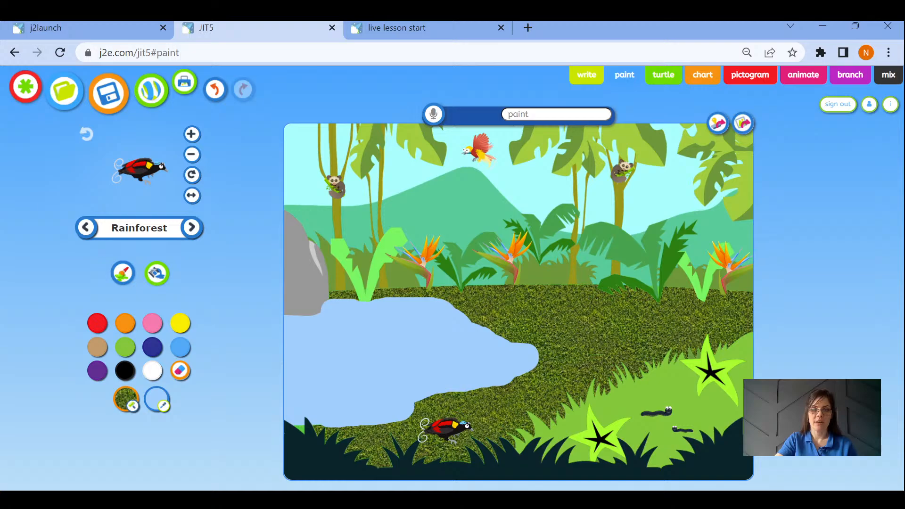
left_click(446, 428)
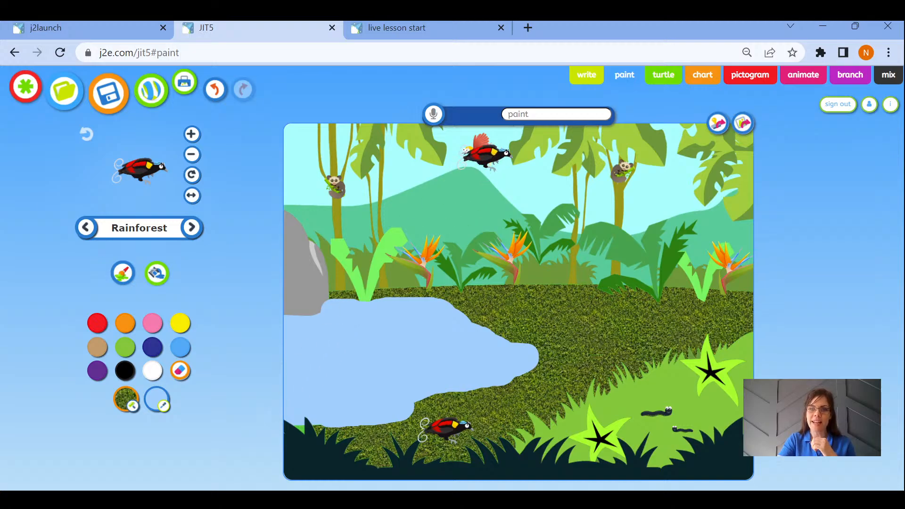
Step: Name the picture "Rainforest"
left_click(528, 116)
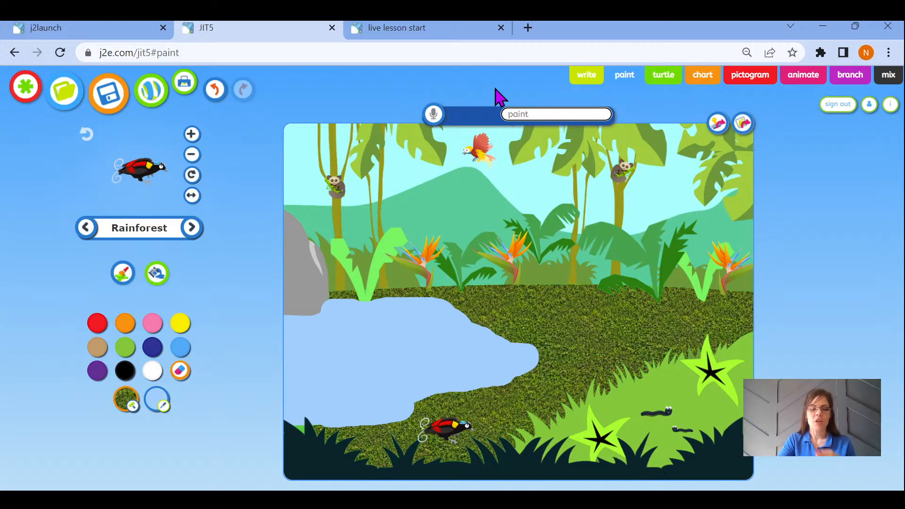
type("R")
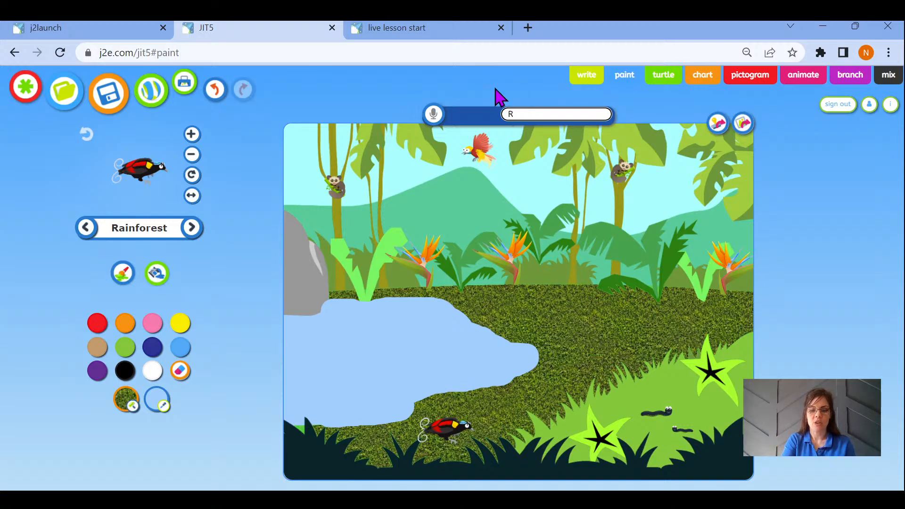
type("o")
type("in")
type("fo")
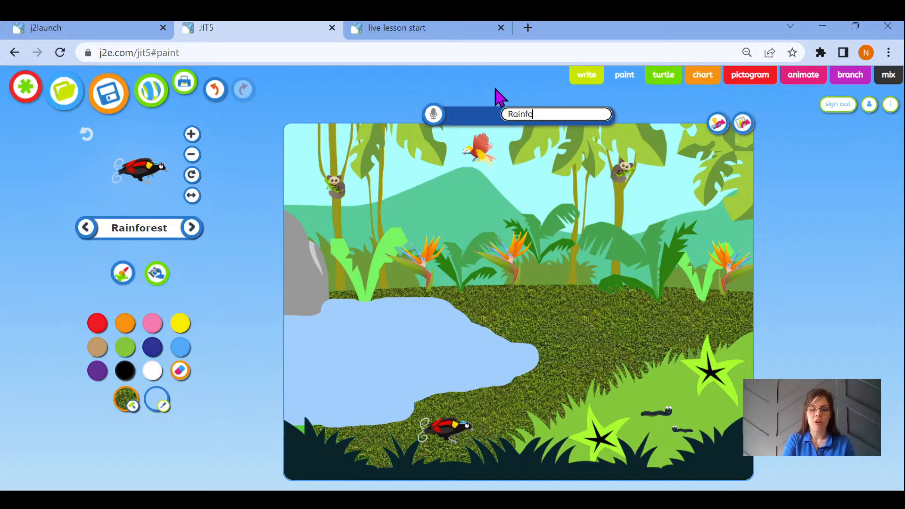
type("rest")
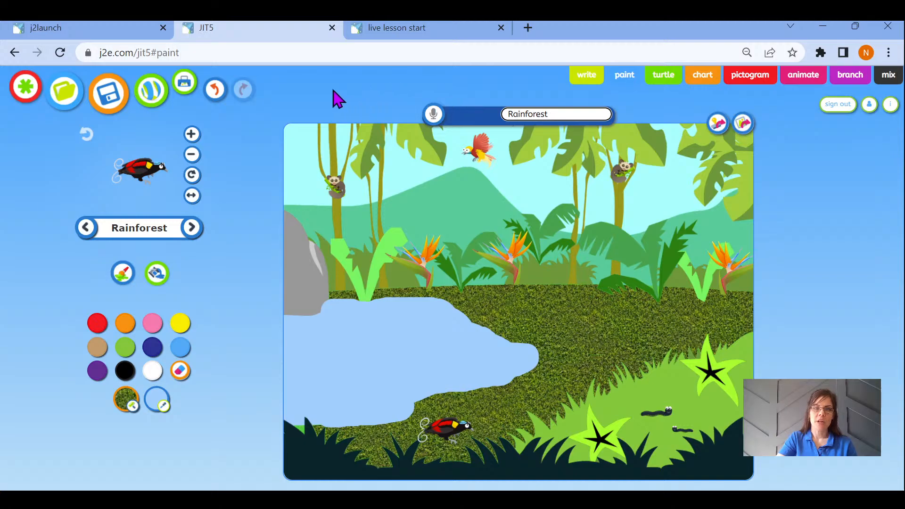
Step: Save the Rainforest picture and send it to the pictures collection for use in other activities
left_click(106, 96)
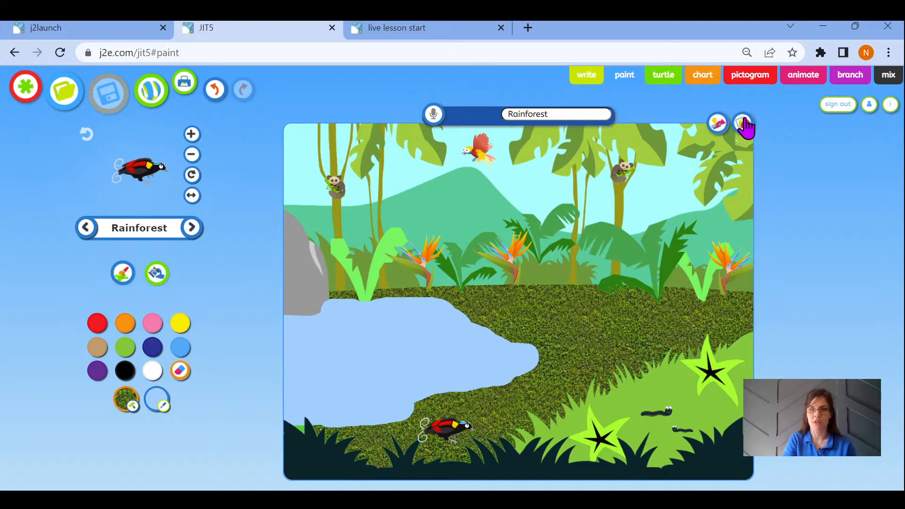
scroll(744, 119, "up", 5)
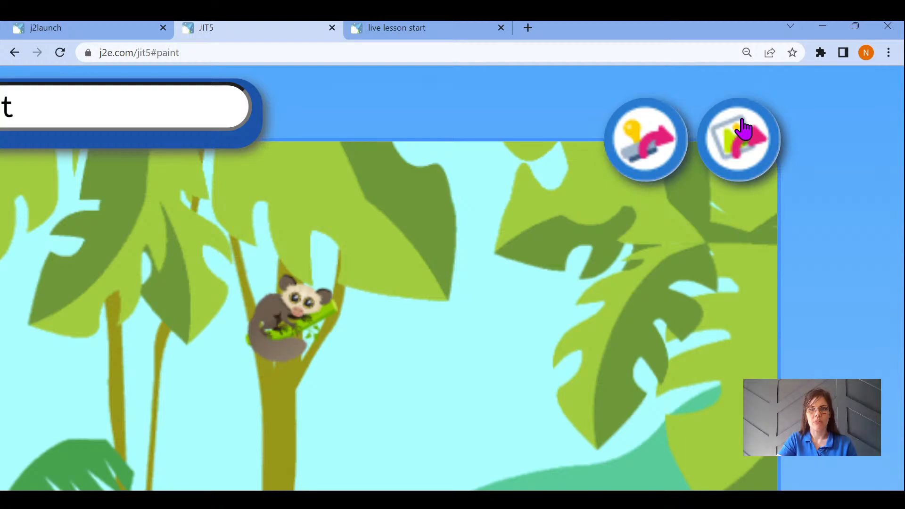
left_click(743, 128)
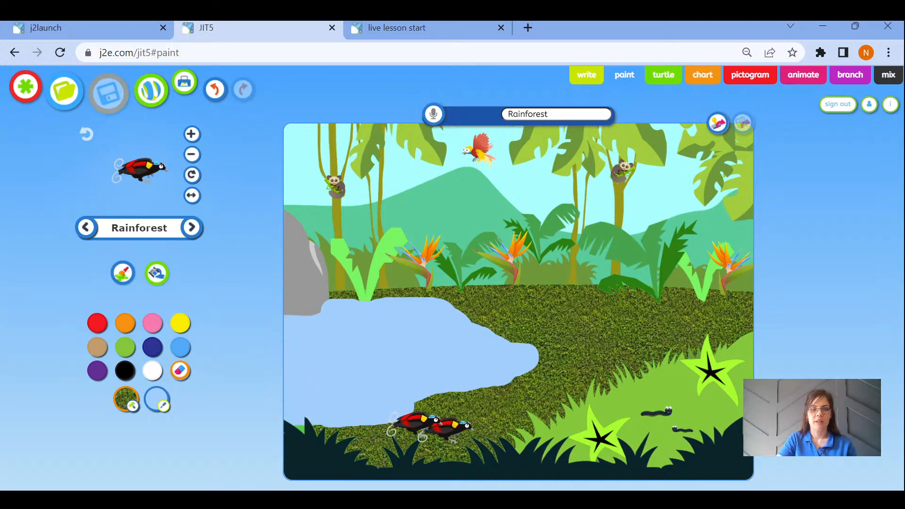
Step: Stamp a second black-and-red bird just behind the one on the grass, and undo it
left_click(426, 424)
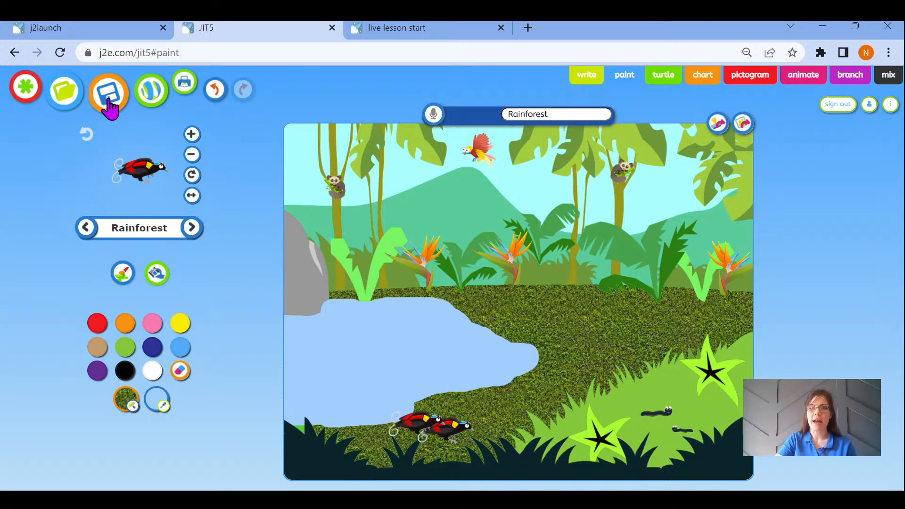
left_click(214, 91)
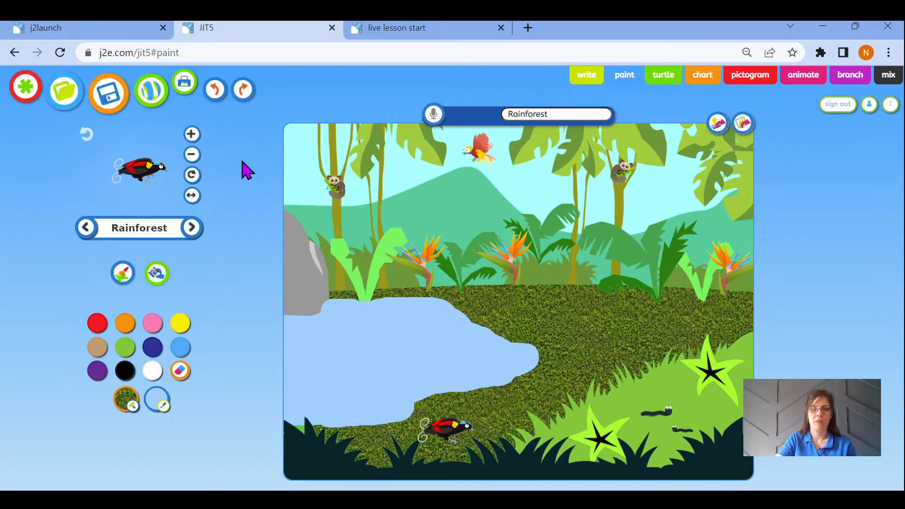
Step: Save the Rainforest picture with its single ground bird again and send it to the pictures collection
left_click(121, 98)
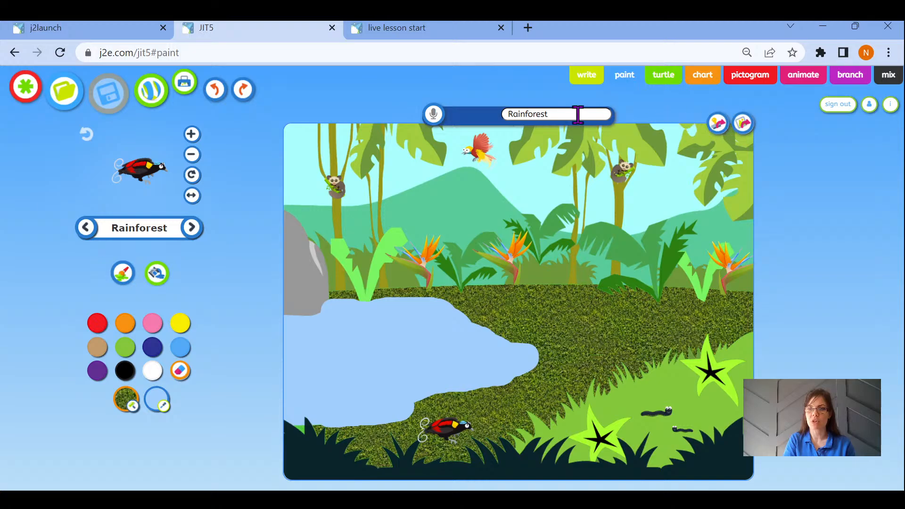
scroll(730, 100, "up", 5)
scroll(729, 99, "up", 3)
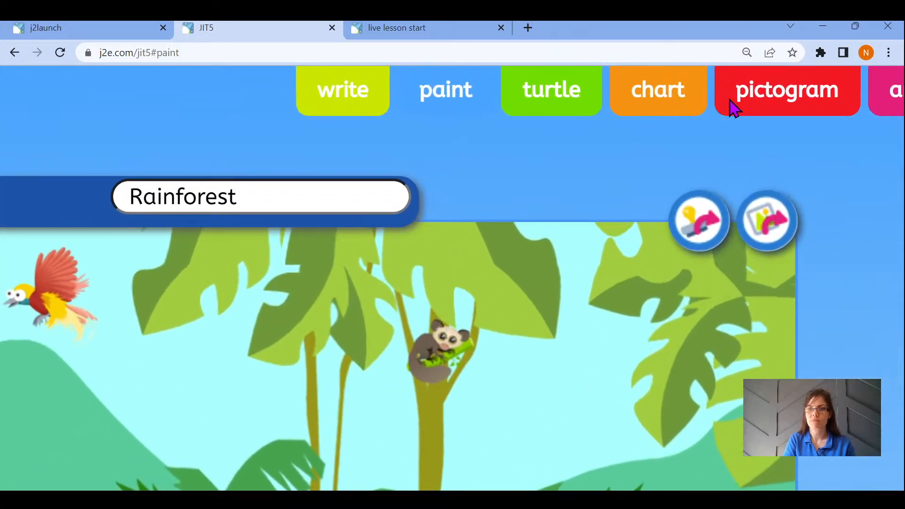
left_click(775, 218)
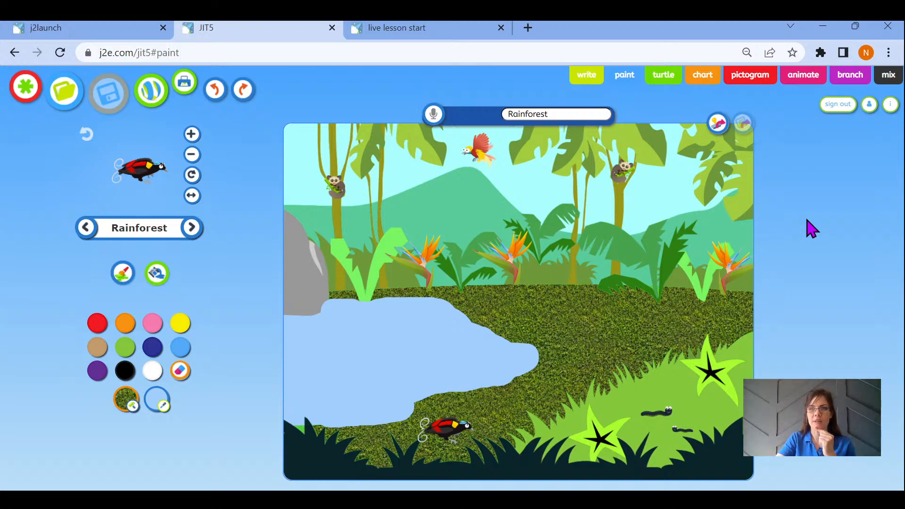
Step: Switch to the animate activity and load the saved Rainforest scene with textured grass from the pictures as the background
left_click(809, 84)
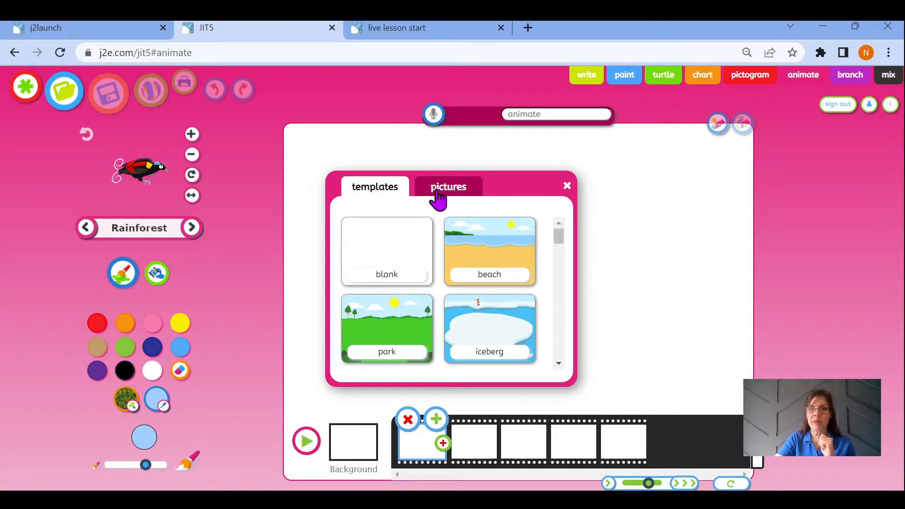
left_click(465, 189)
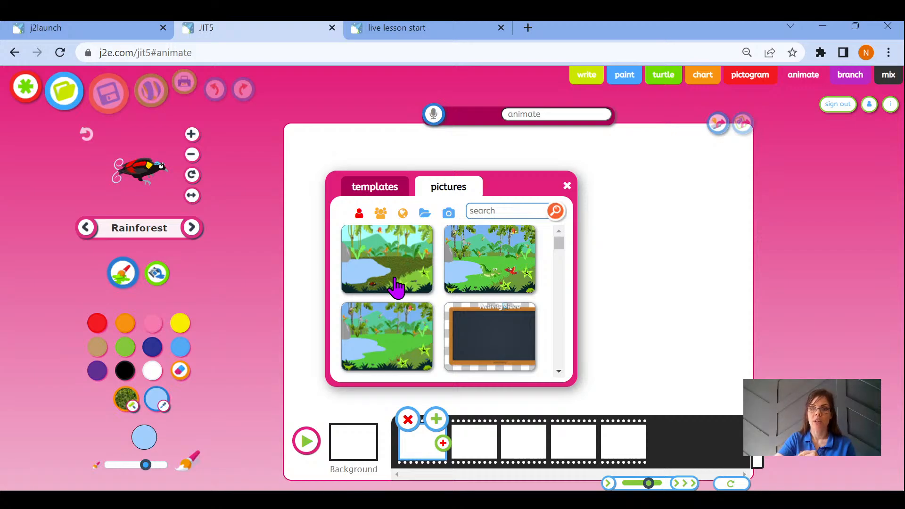
left_click(383, 262)
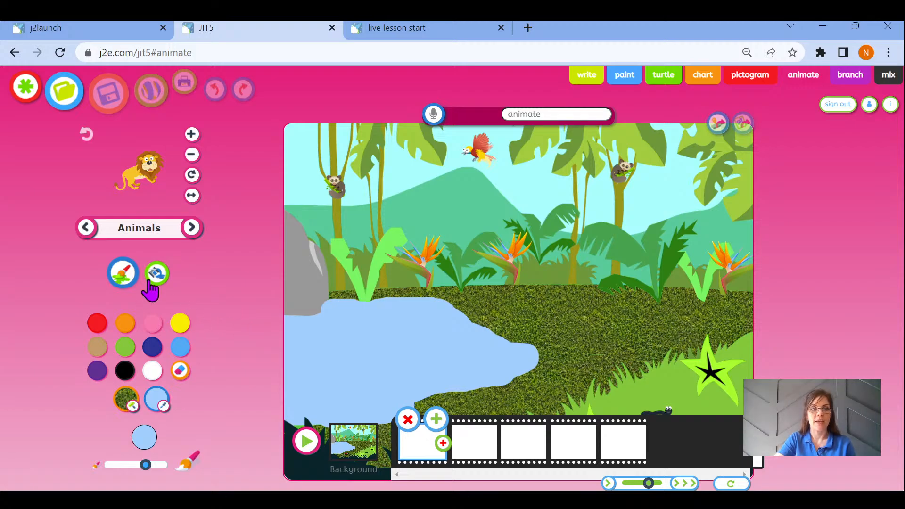
Step: Start a new animation and choose the textured-grass Rainforest picture as its background again
left_click(24, 94)
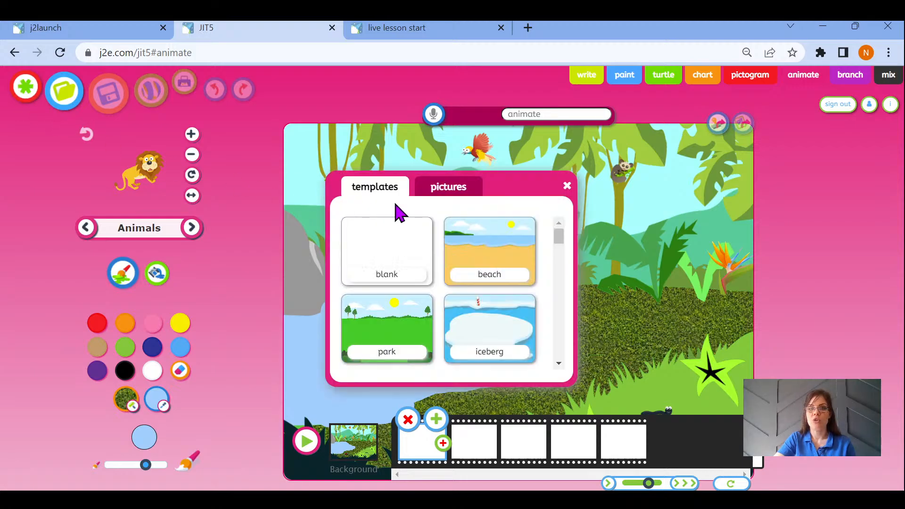
left_click(445, 197)
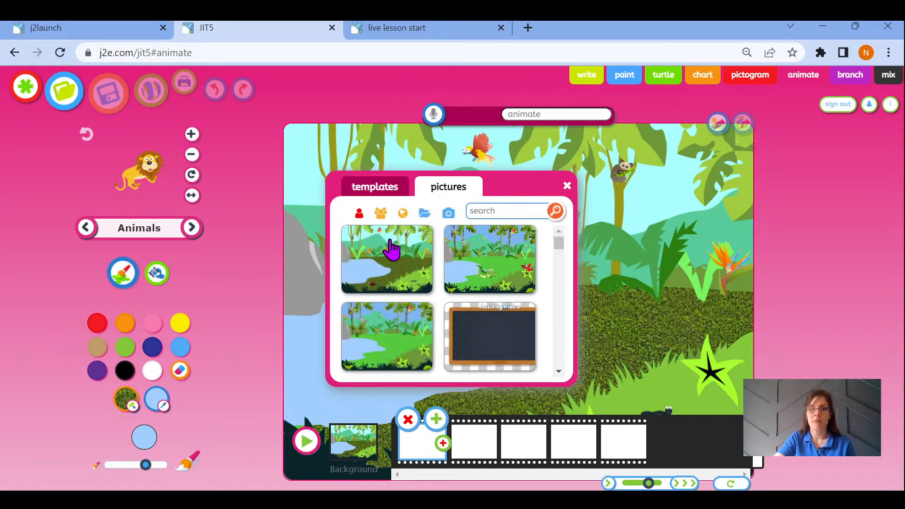
left_click(404, 275)
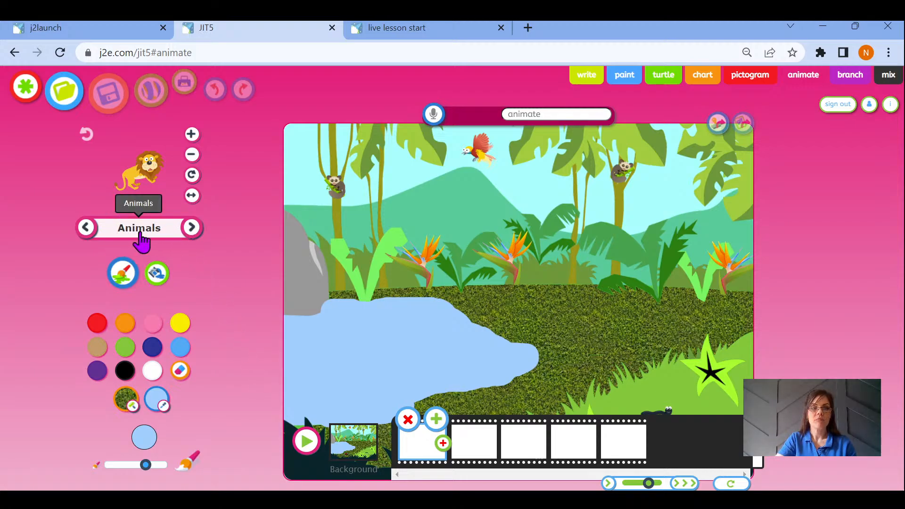
Step: Choose the green crocodile from the Animals pictures and reset the stamp to its original size and orientation
left_click(191, 229)
left_click(191, 228)
left_click(191, 228)
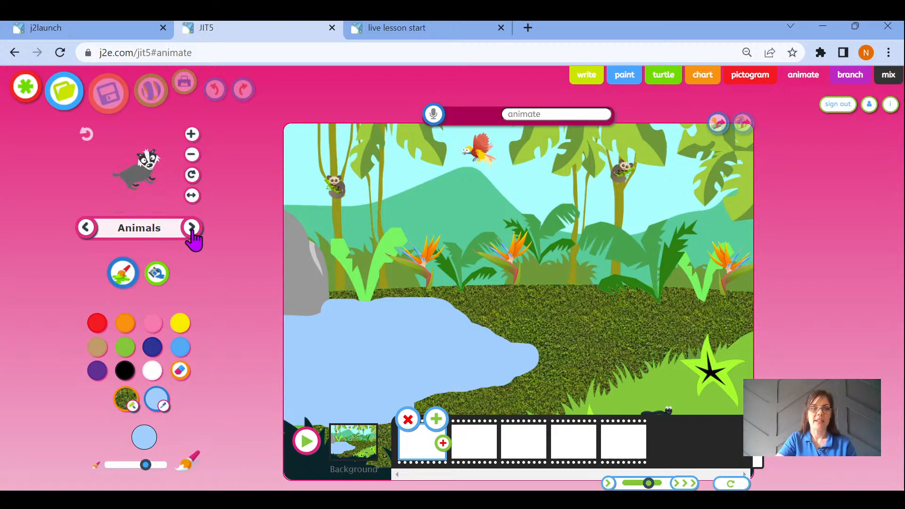
left_click(192, 229)
left_click(191, 228)
left_click(191, 229)
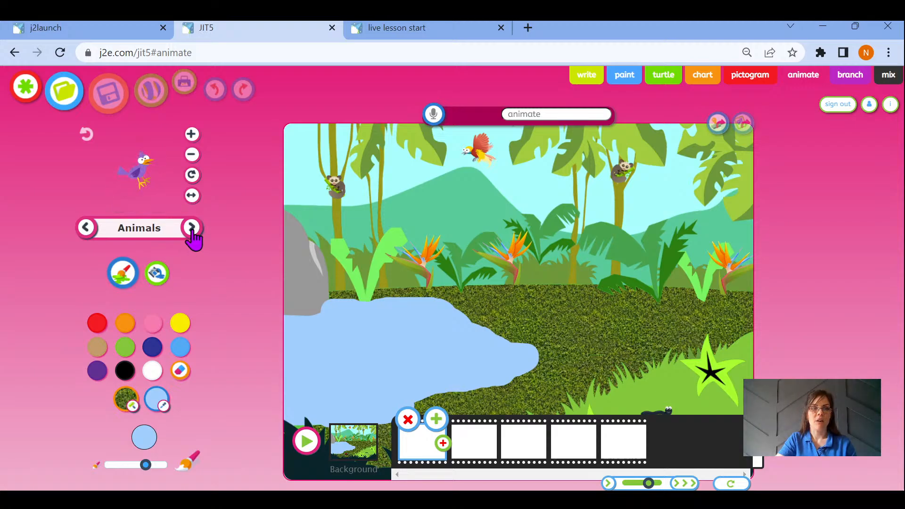
left_click(191, 228)
left_click(191, 228)
left_click(192, 229)
left_click(191, 228)
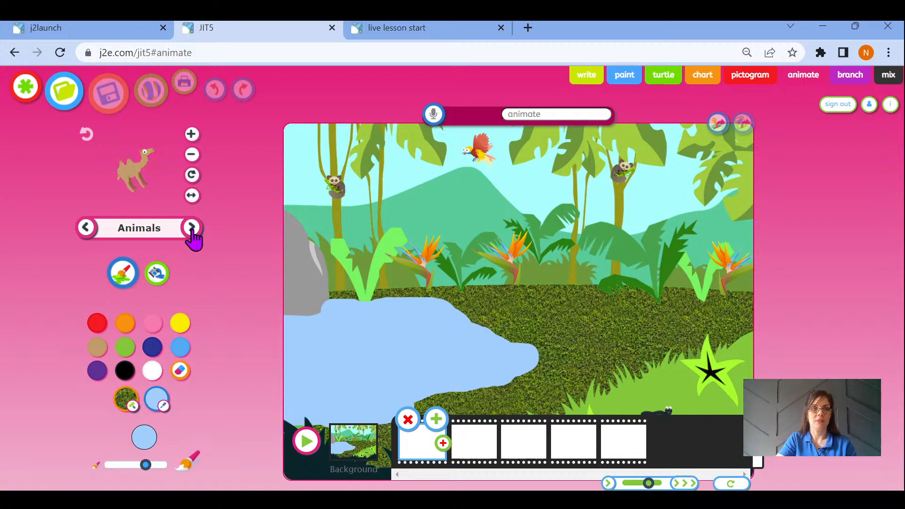
left_click(191, 229)
left_click(191, 228)
left_click(191, 228)
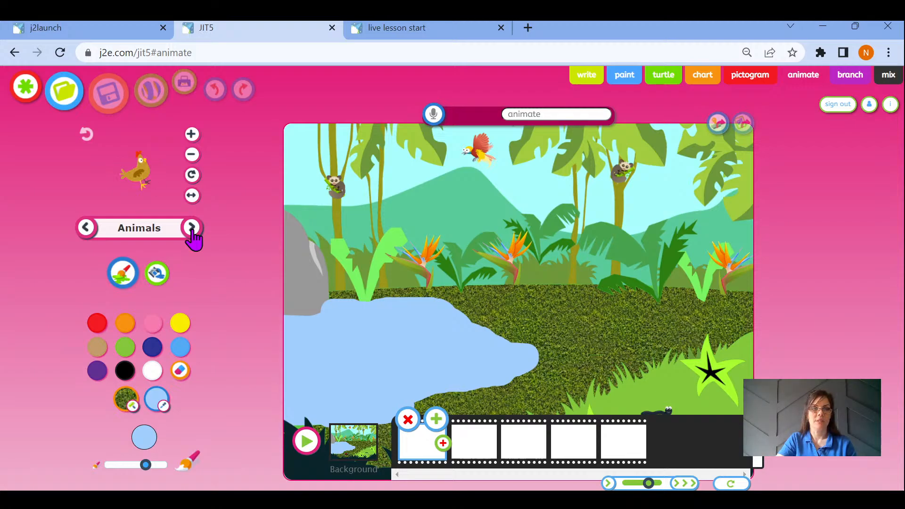
left_click(191, 228)
left_click(191, 229)
left_click(191, 228)
left_click(191, 228)
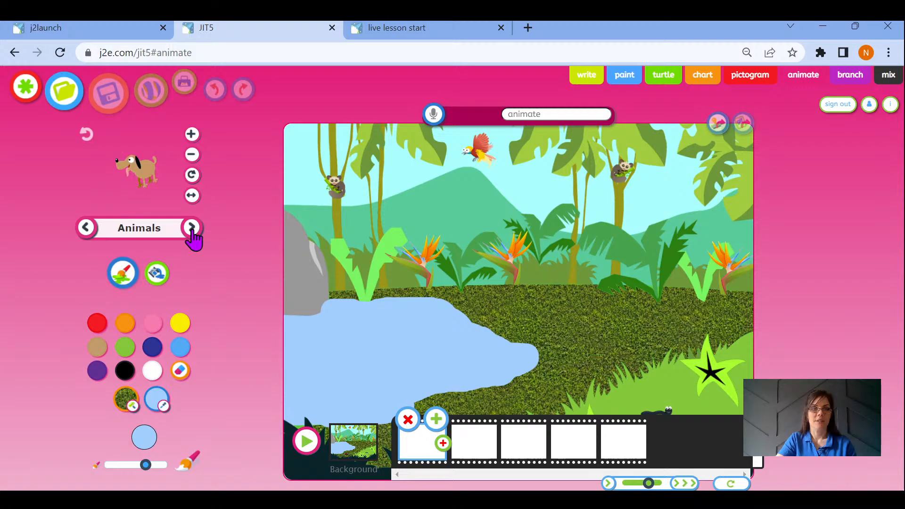
left_click(87, 229)
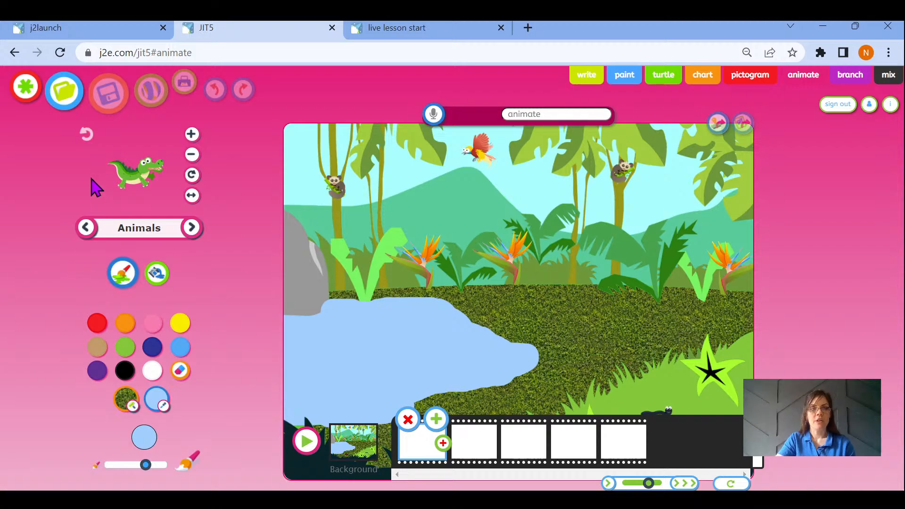
left_click(85, 137)
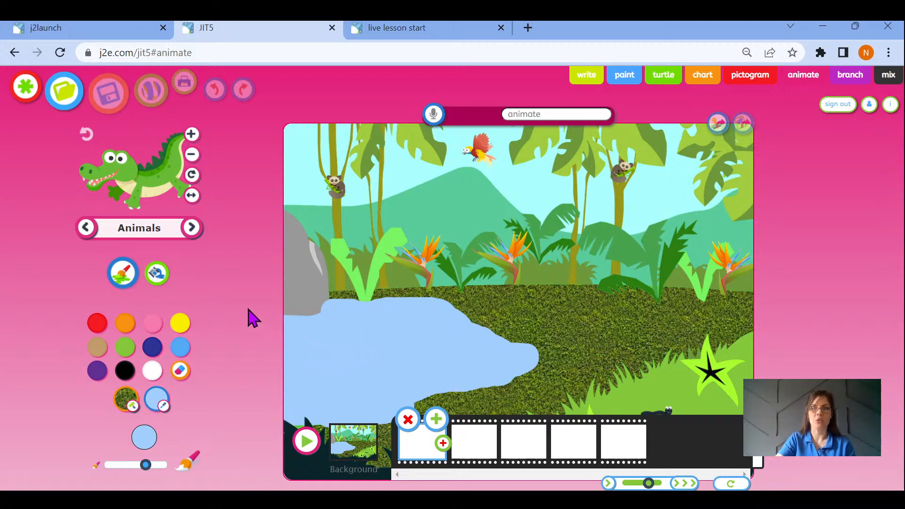
Step: Mirror the crocodile to face right and stamp it on the pond in the first frame
left_click(145, 193)
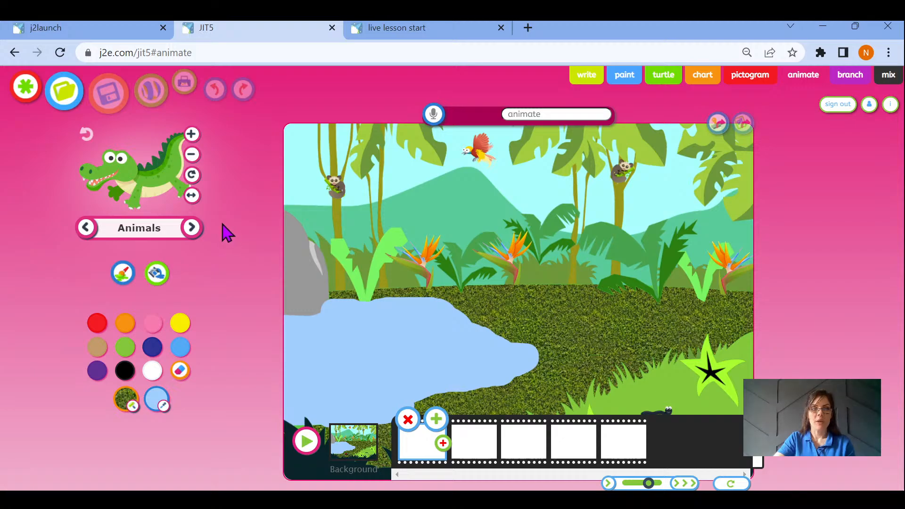
left_click(191, 195)
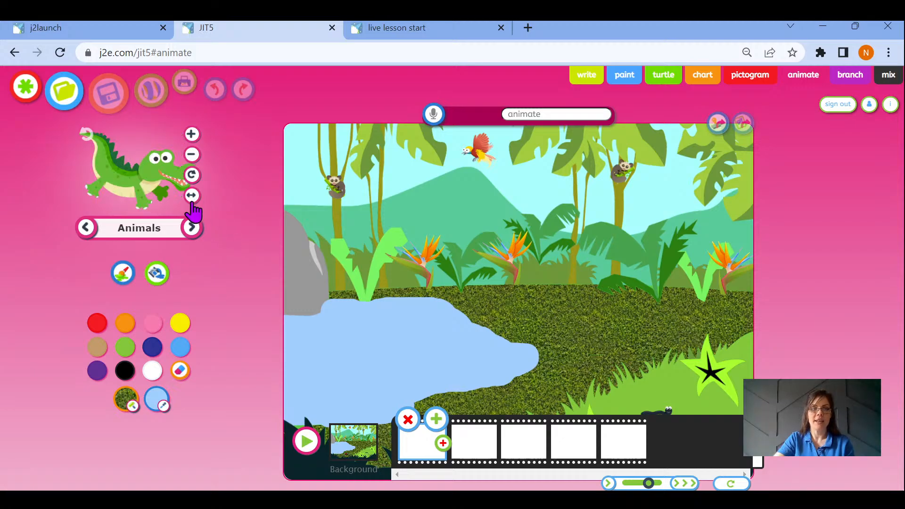
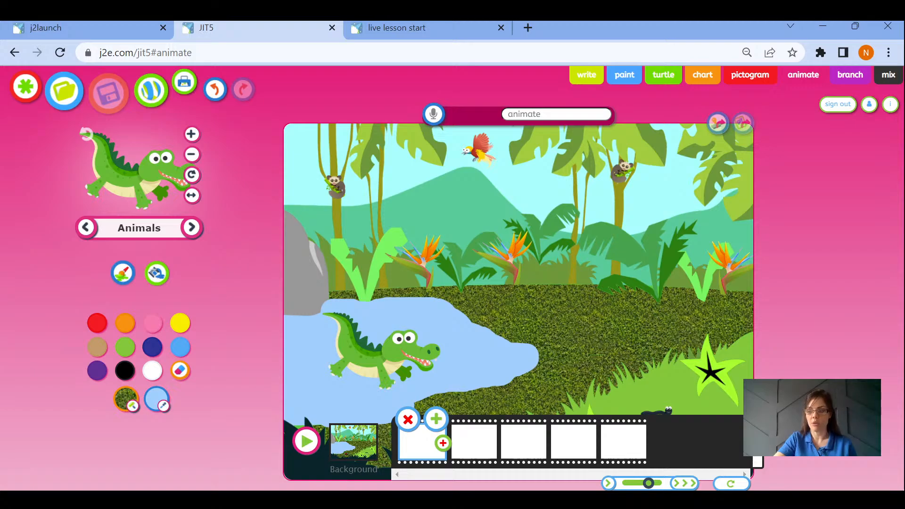
left_click(384, 349)
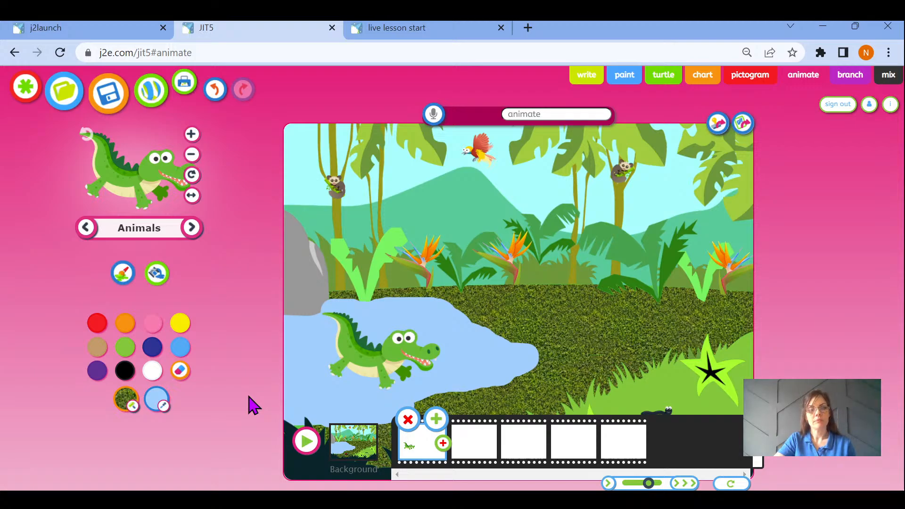
Step: Stamp a second, overlapping crocodile in the first frame and undo it
left_click(422, 349)
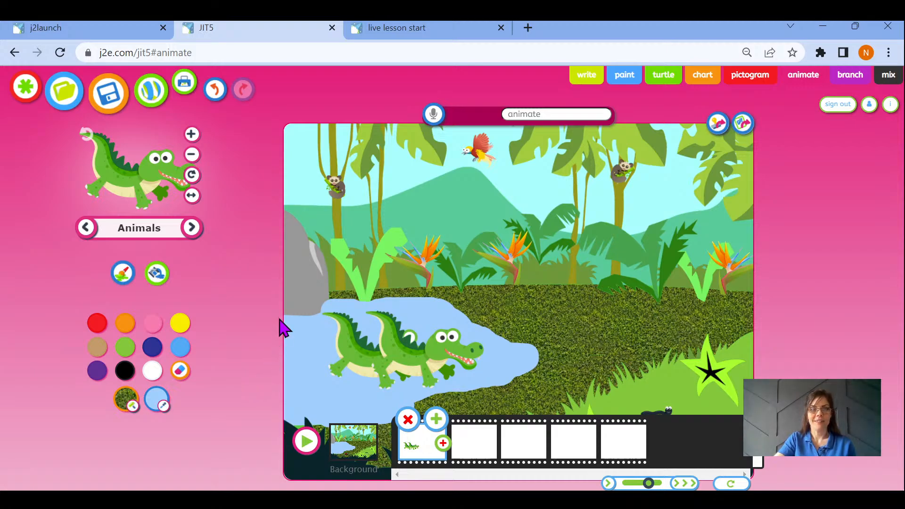
left_click(216, 91)
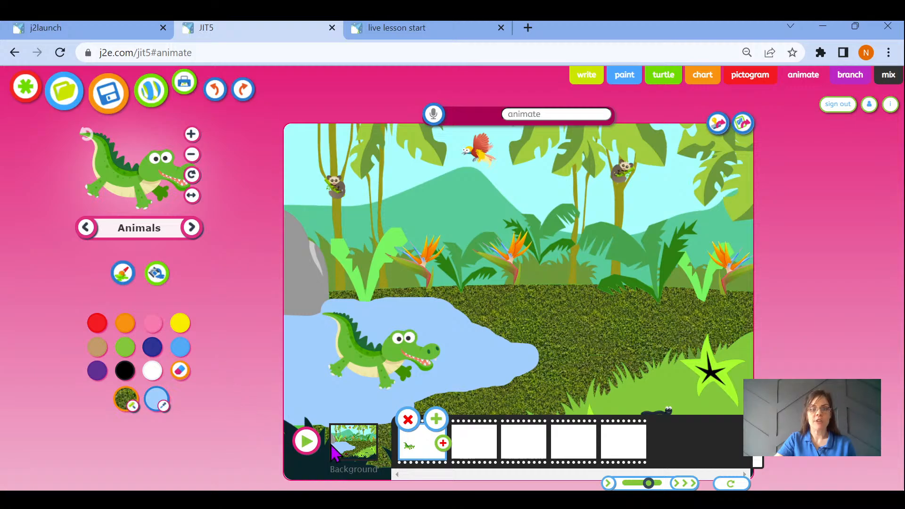
Step: In the second frame, stamp the crocodile slightly further right than its faded image from the first frame
left_click(411, 445)
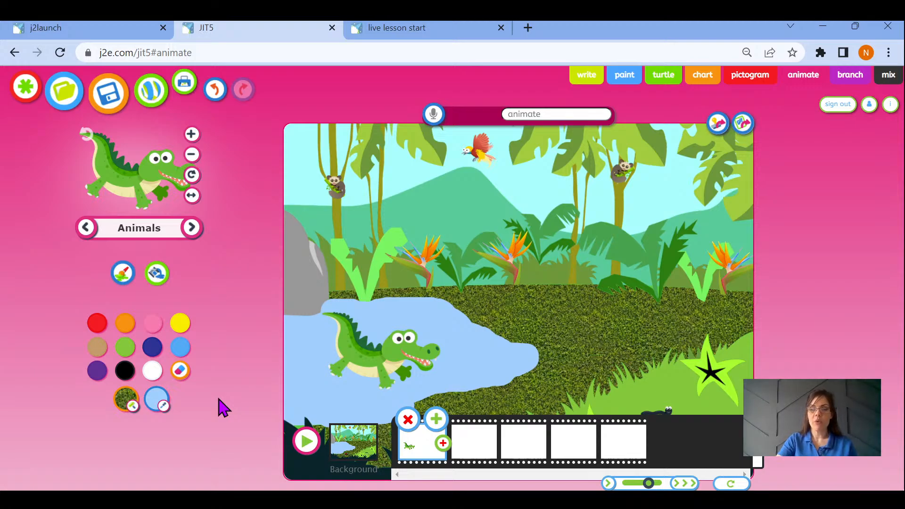
left_click(476, 447)
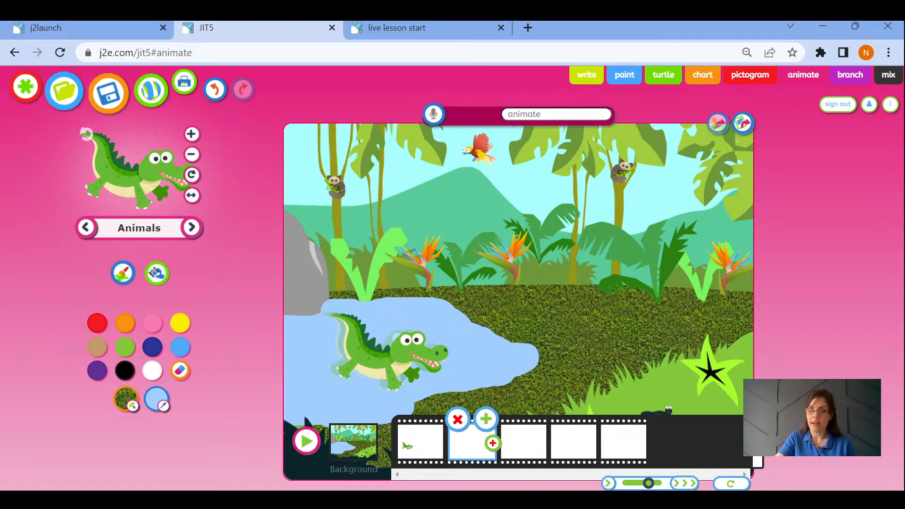
left_click(389, 351)
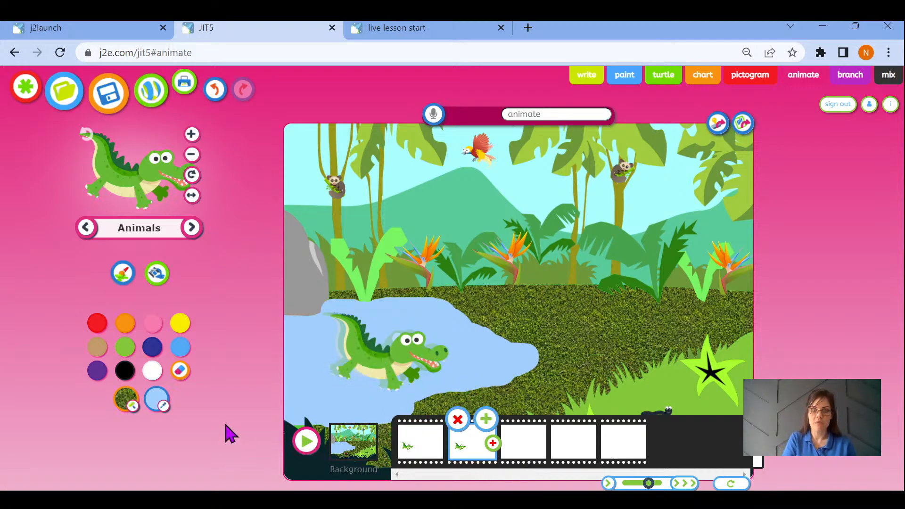
scroll(225, 424, "up", 5)
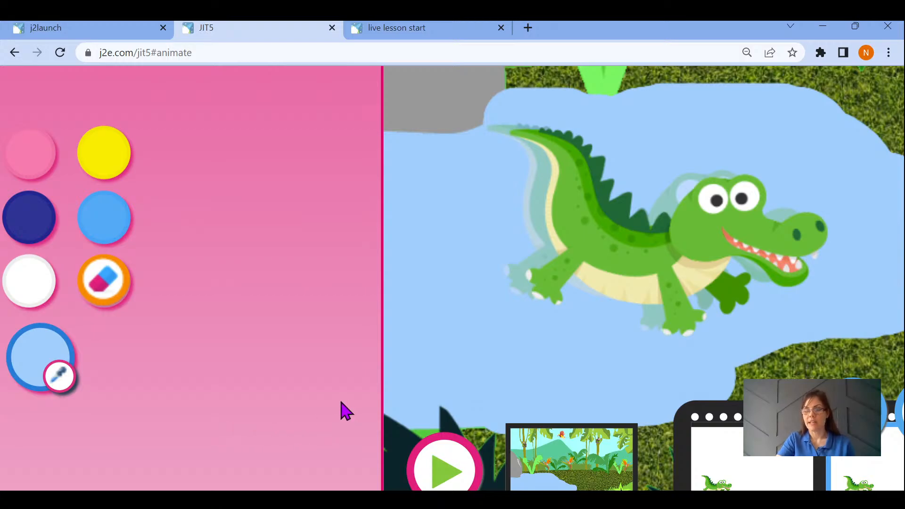
scroll(347, 411, "down", 5)
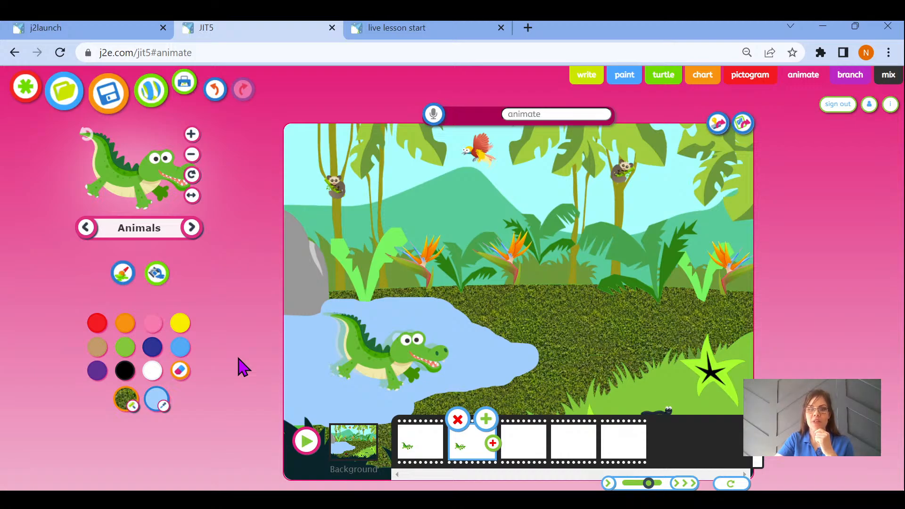
Step: Stamp the crocodile in the third, fourth and fifth frames, moving it slightly further right than its faded previous image each time
left_click(522, 453)
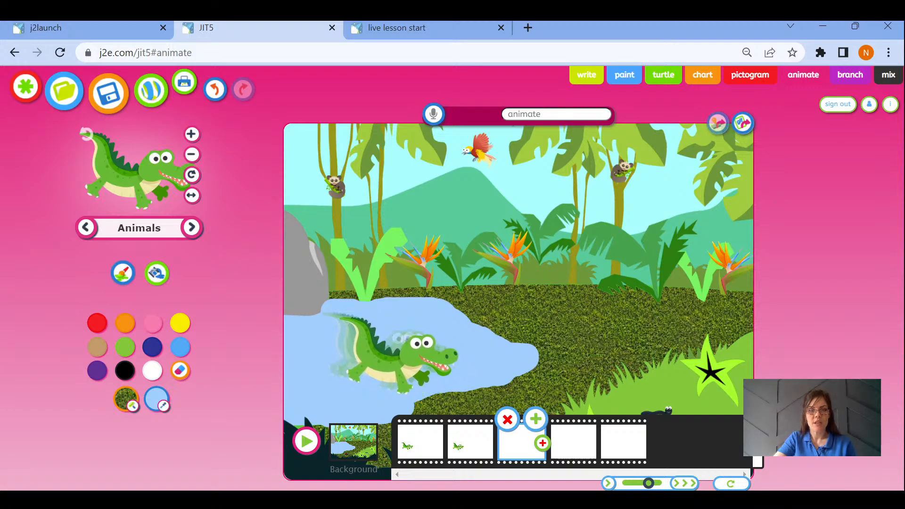
left_click(396, 353)
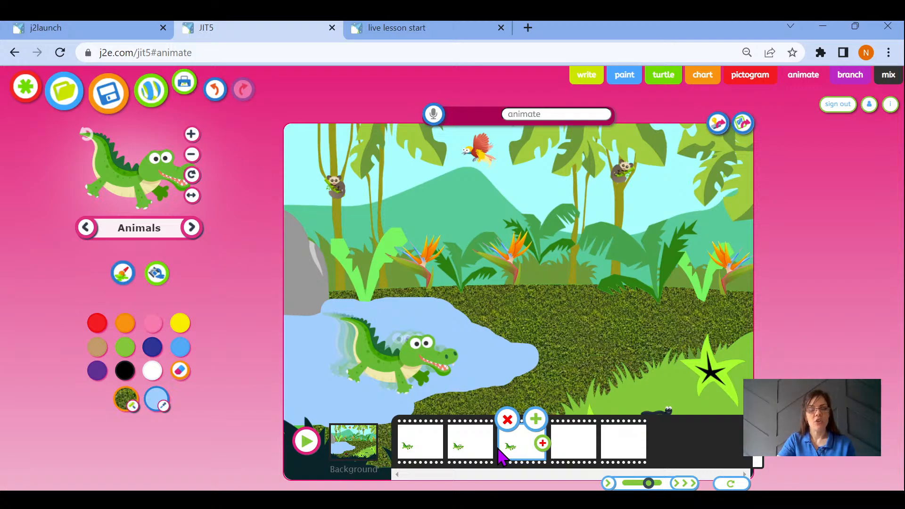
left_click(576, 450)
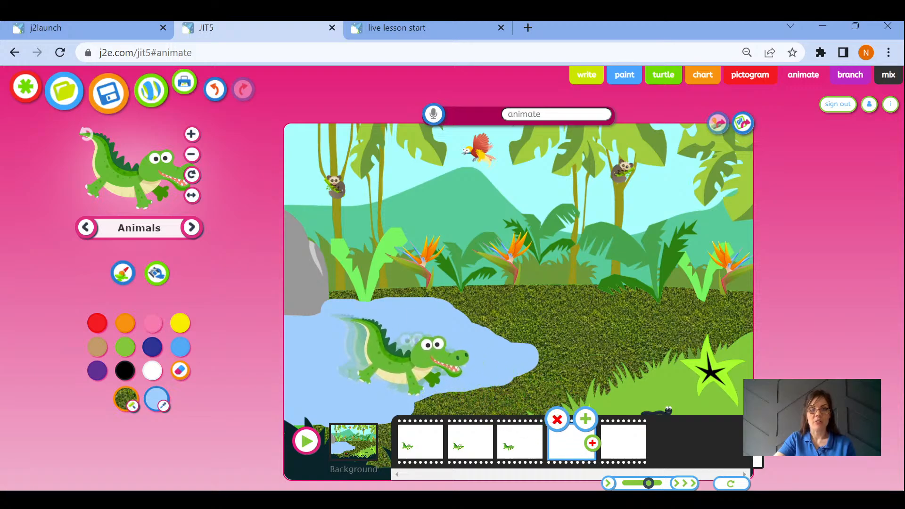
left_click(405, 354)
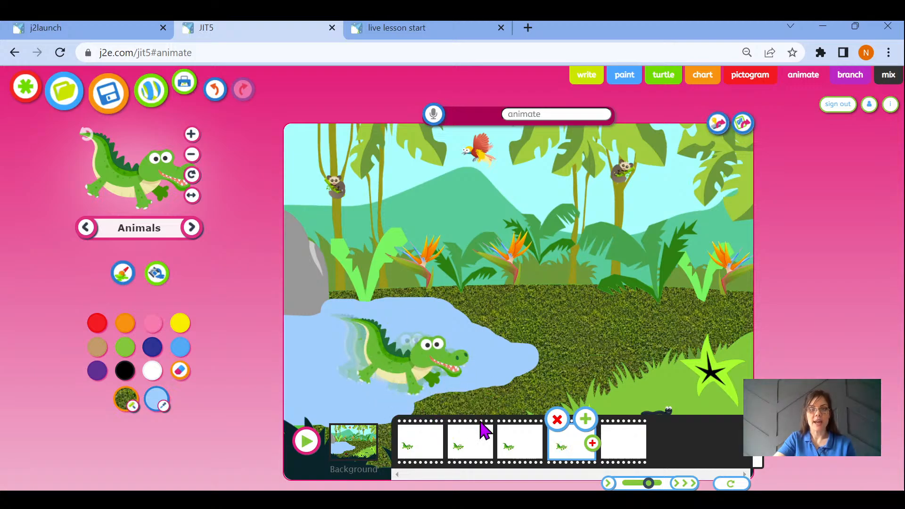
left_click(626, 450)
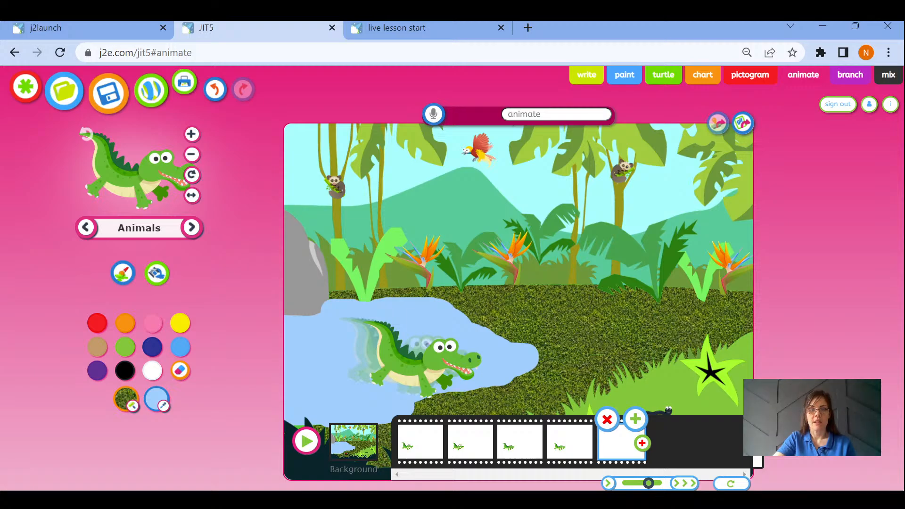
left_click(415, 358)
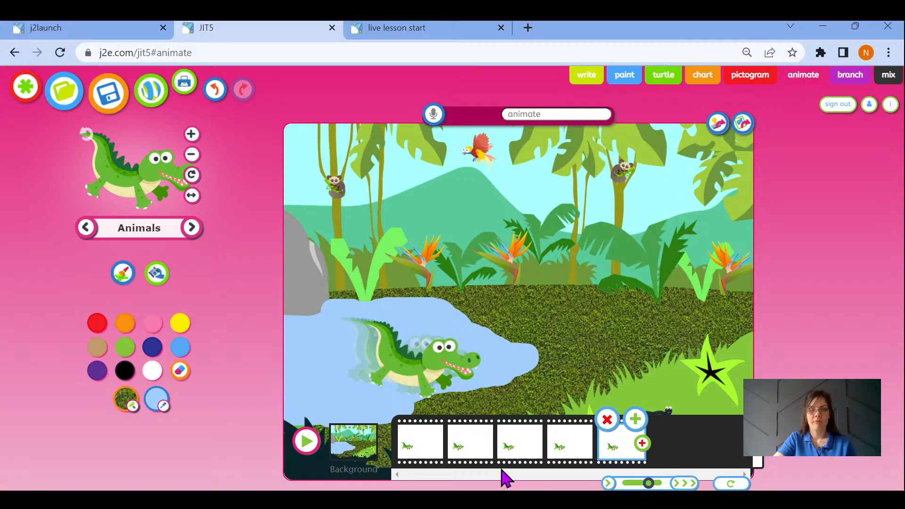
Step: Review the crocodile's position in each of the five frames in order, from first to fifth
left_click(419, 450)
left_click(467, 450)
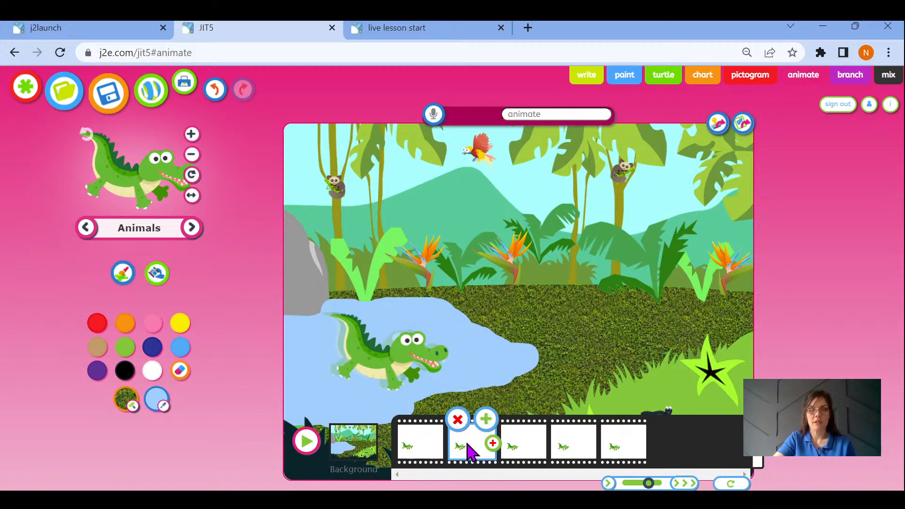
left_click(532, 452)
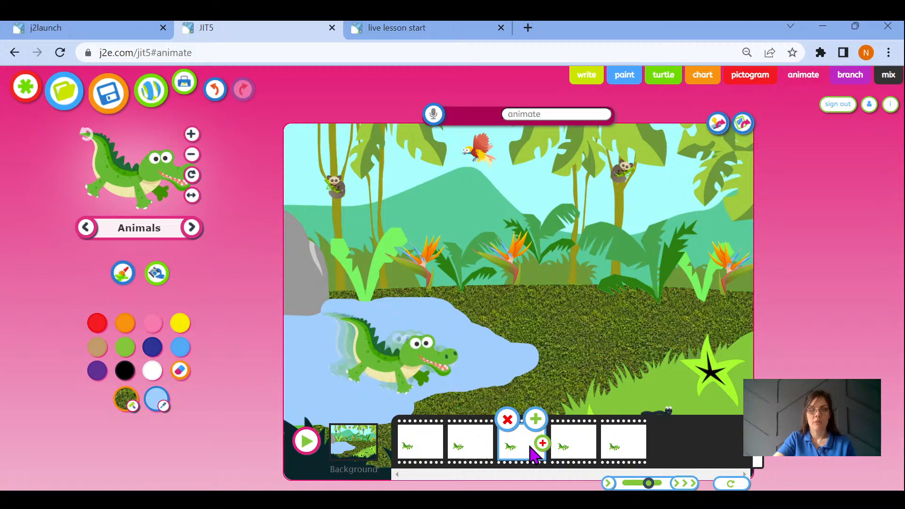
left_click(569, 451)
left_click(615, 452)
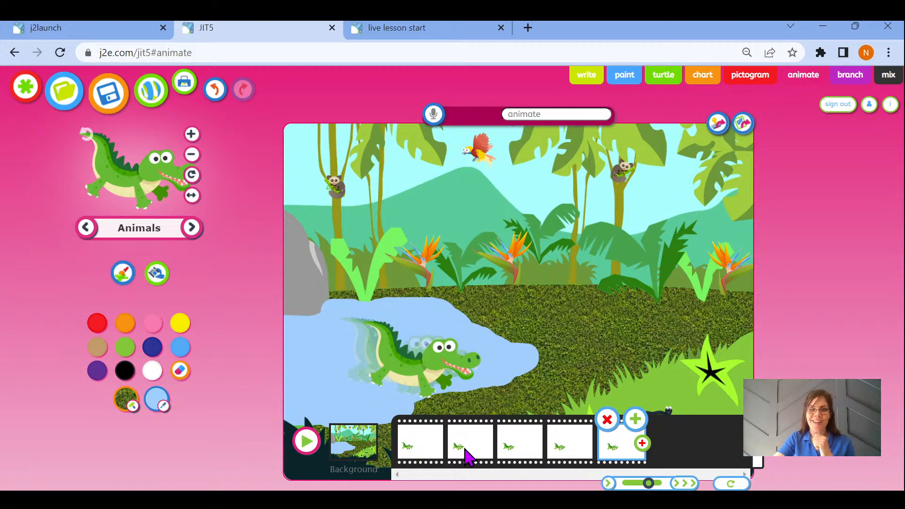
Step: Play the five-frame animation and stop it to return to frame editing
left_click(306, 441)
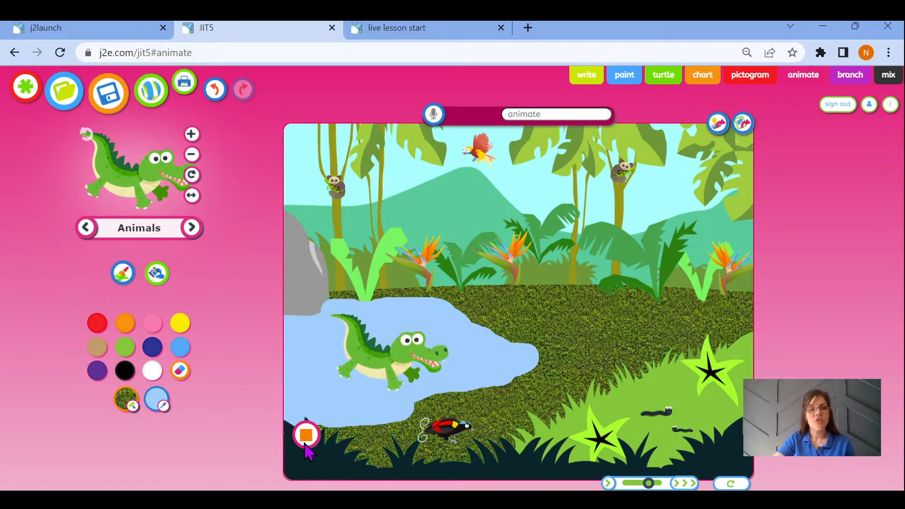
left_click(307, 435)
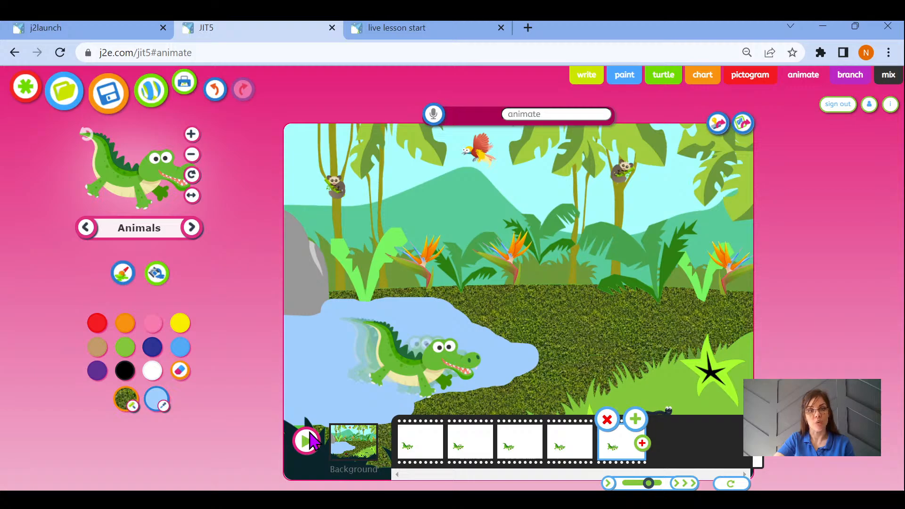
left_click(309, 441)
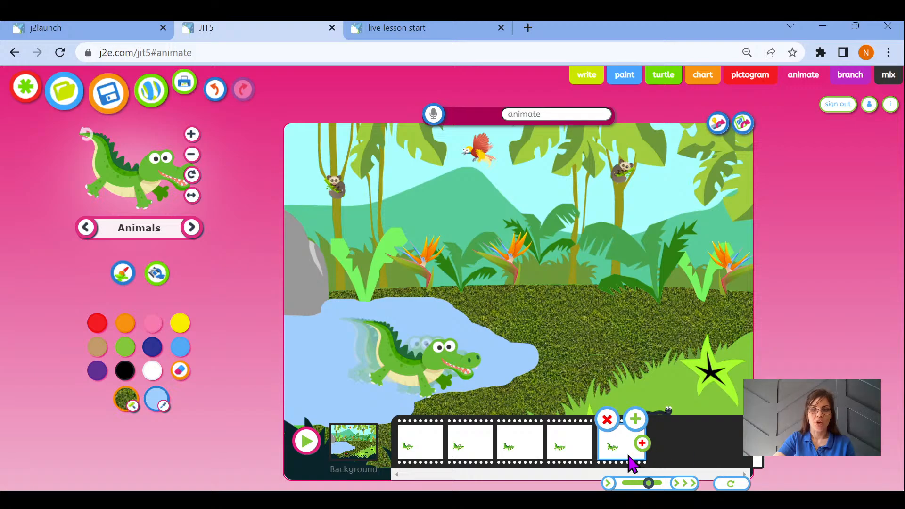
Step: Delete the fifth frame and replace it with a new one, stamping the crocodile slightly further right than in the fourth
left_click(607, 419)
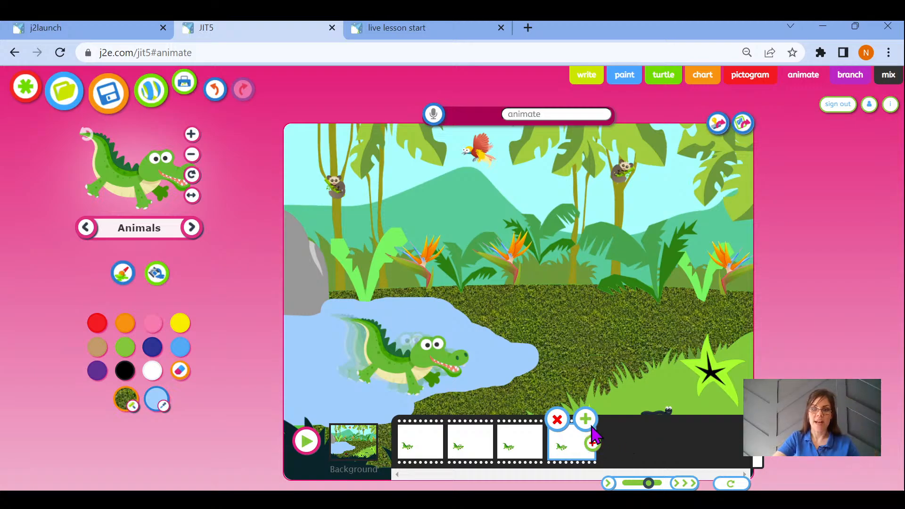
left_click(592, 443)
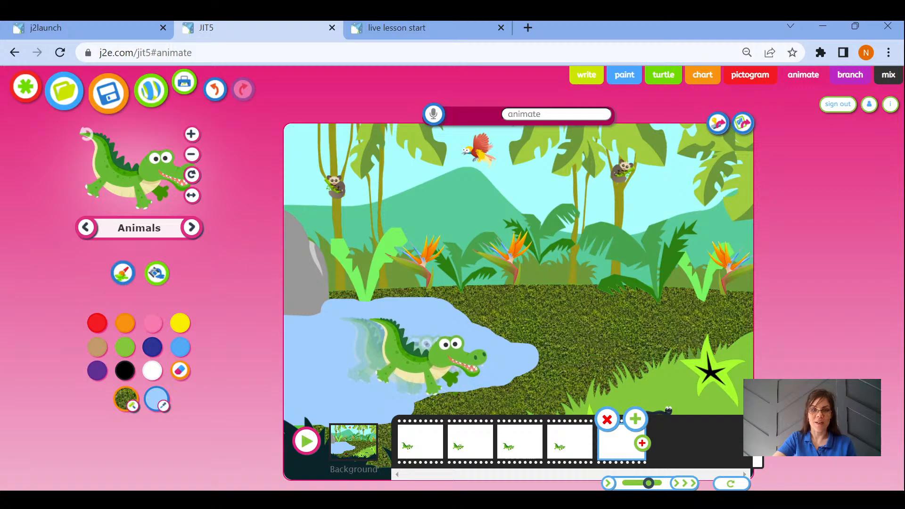
left_click(422, 359)
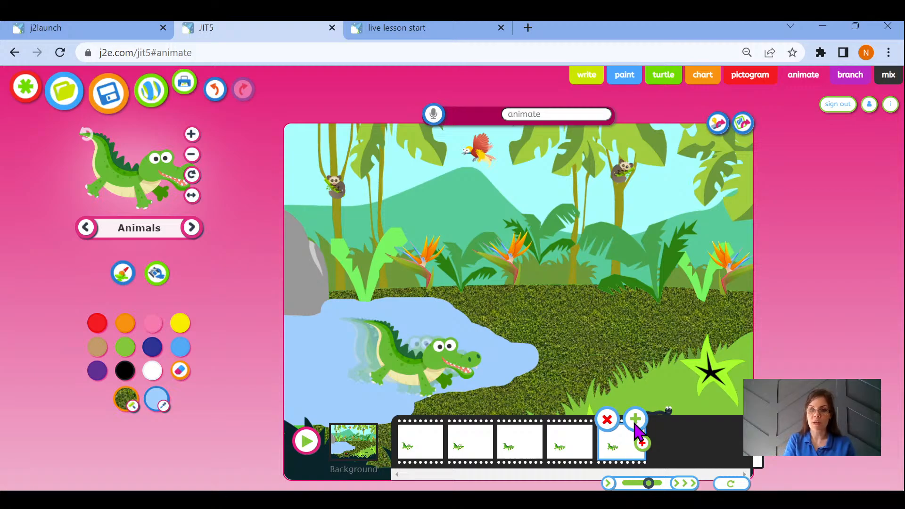
Step: Add a sixth and a seventh blank frame, stamping the crocodile slightly further right across the pond in each
scroll(634, 424, "up", 5)
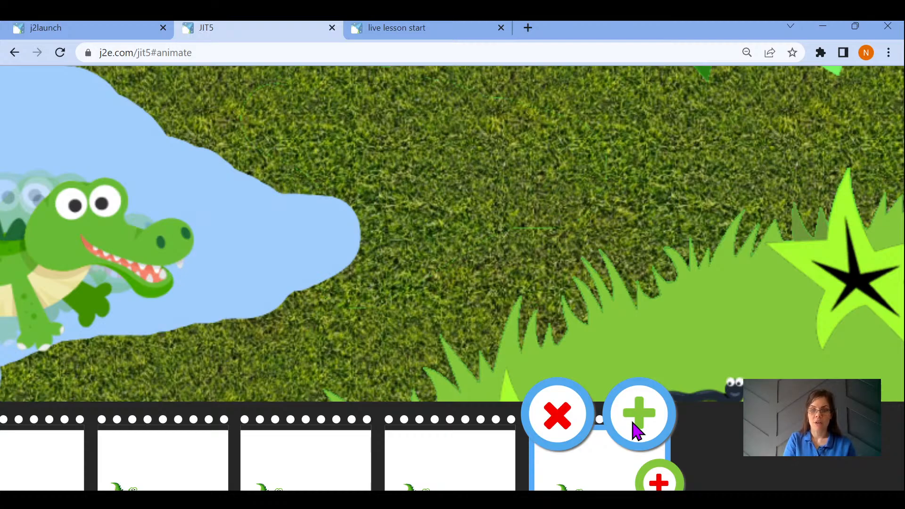
scroll(632, 422, "down", 5)
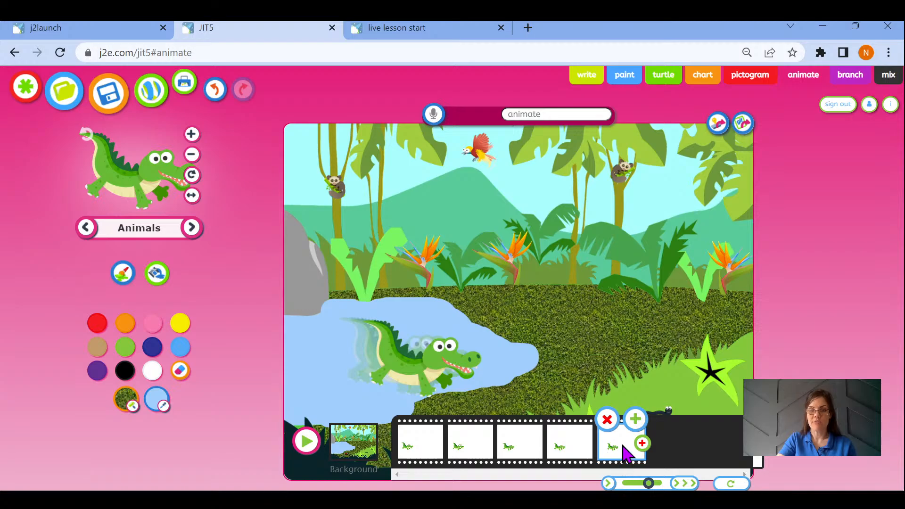
left_click(639, 422)
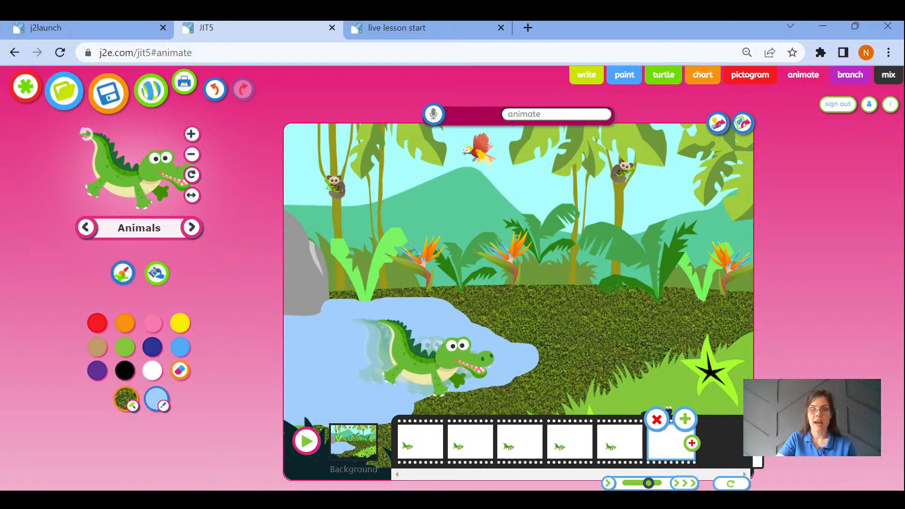
left_click(436, 358)
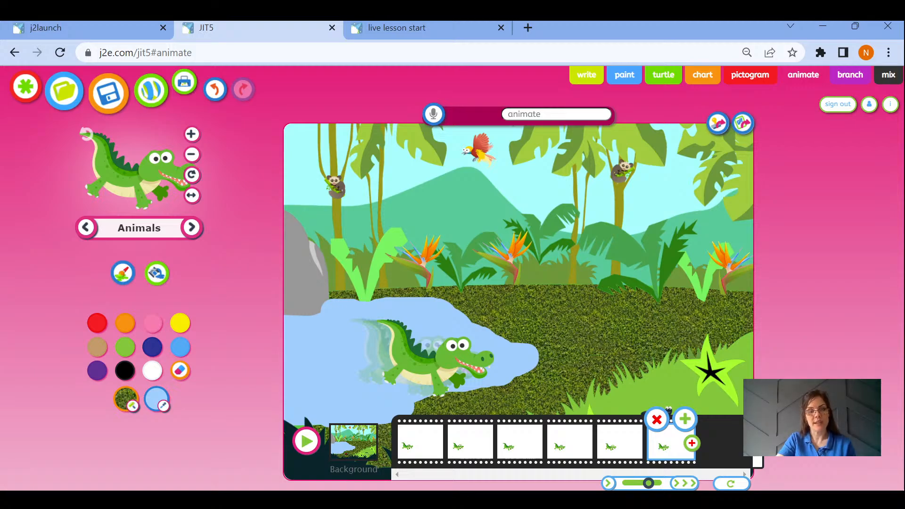
left_click(687, 425)
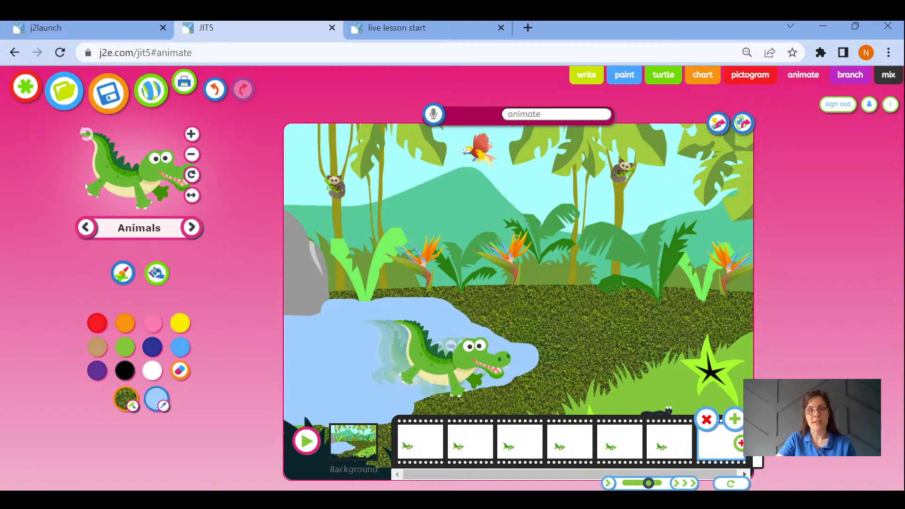
left_click(452, 358)
Step: Add an eighth and a ninth frame, stamping the crocodile progressively closer to the pond's right edge
left_click(737, 421)
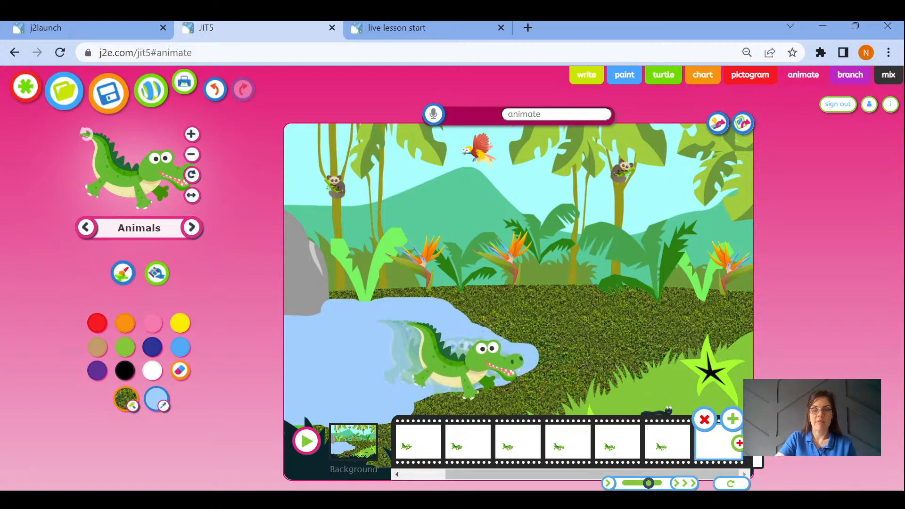
left_click(461, 359)
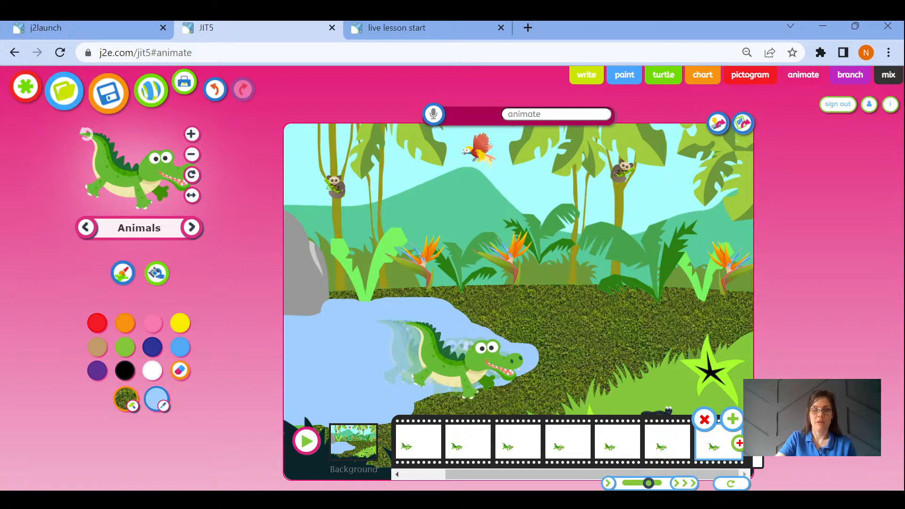
left_click(732, 422)
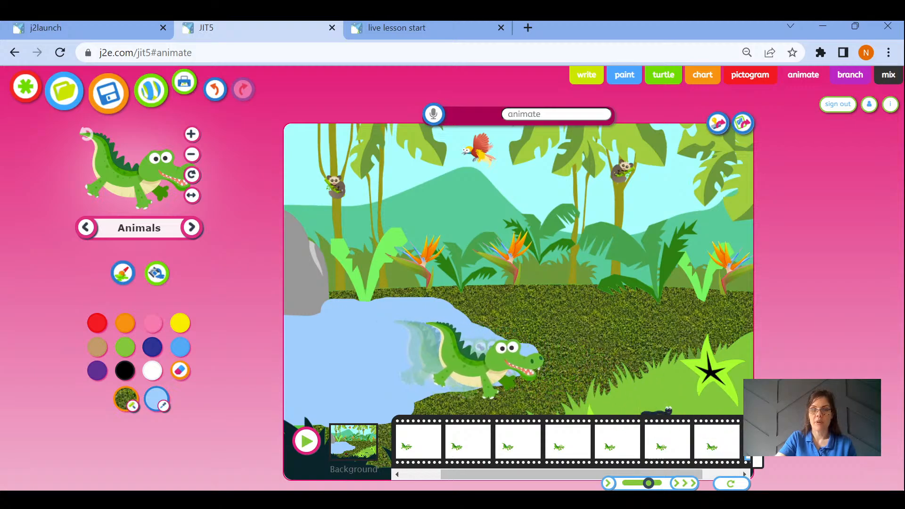
left_click(471, 358)
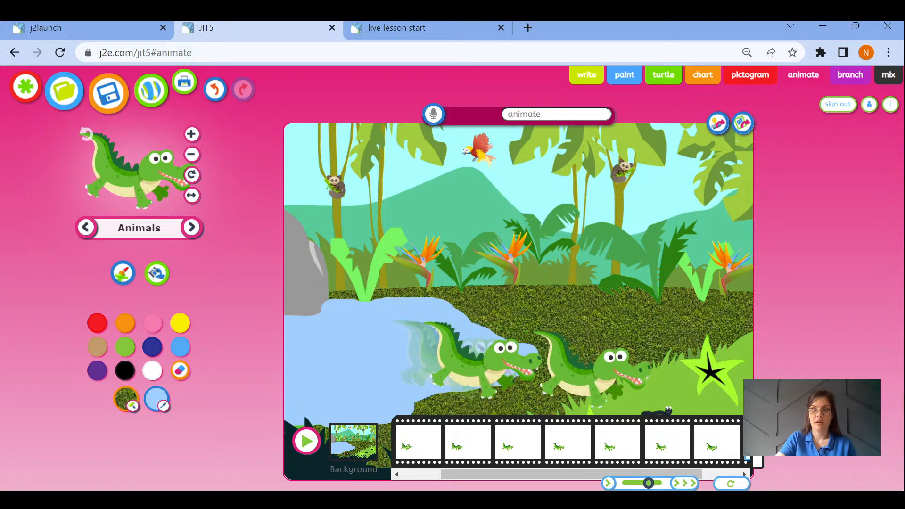
scroll(655, 421, "right", 1)
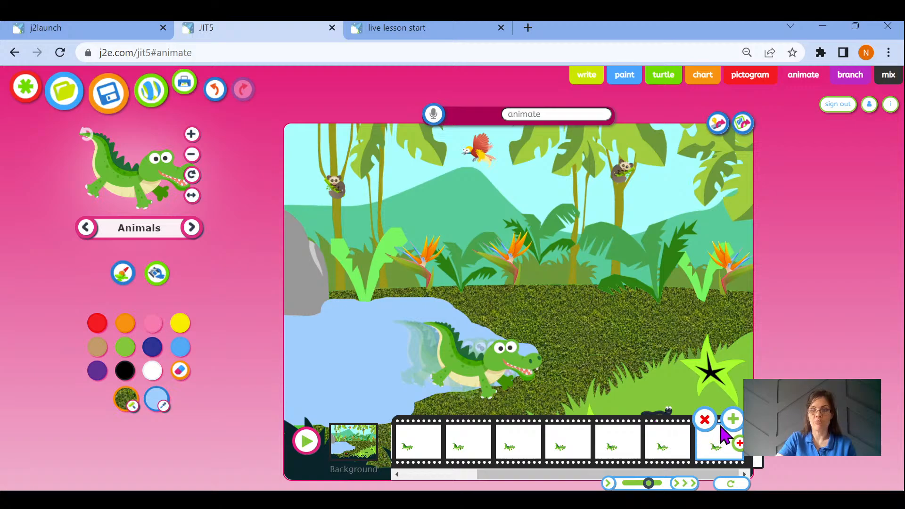
Step: Add the tenth, eleventh and twelfth frames, stamping the crocodile further out of the pond onto the grass in each
left_click(728, 423)
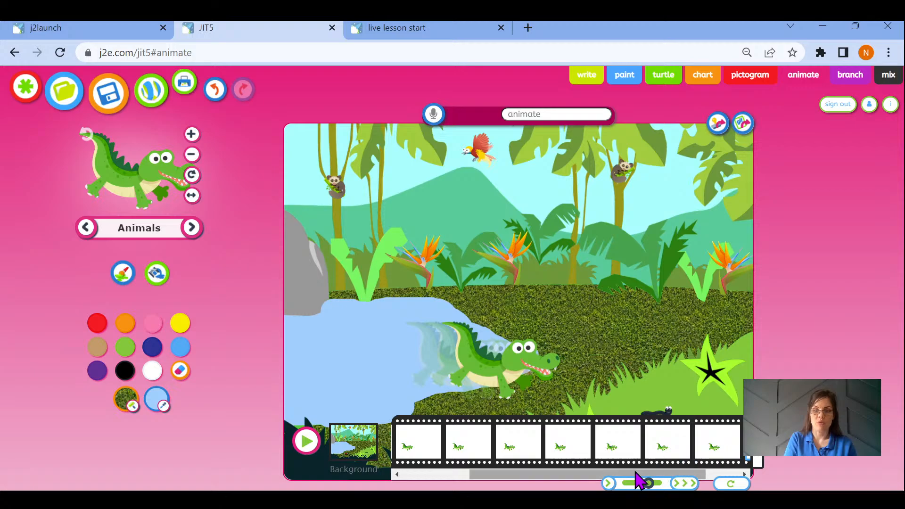
left_click(716, 461)
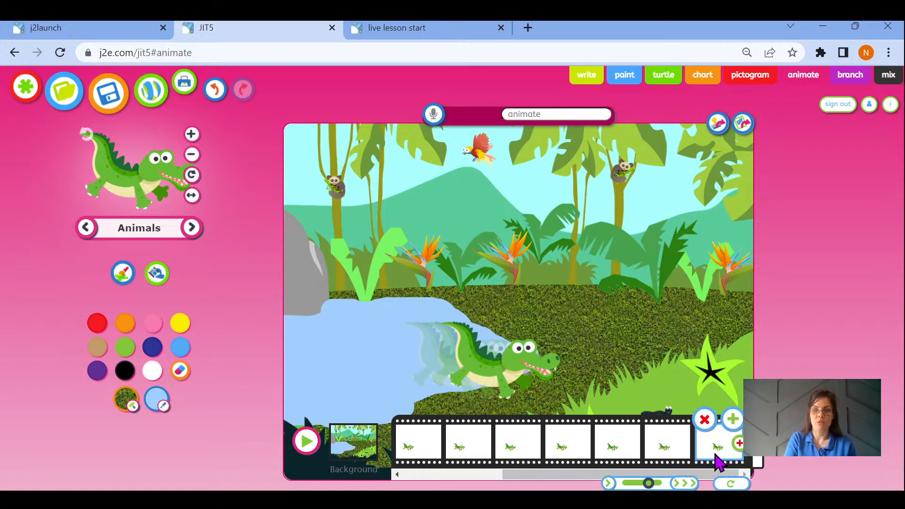
left_click(734, 418)
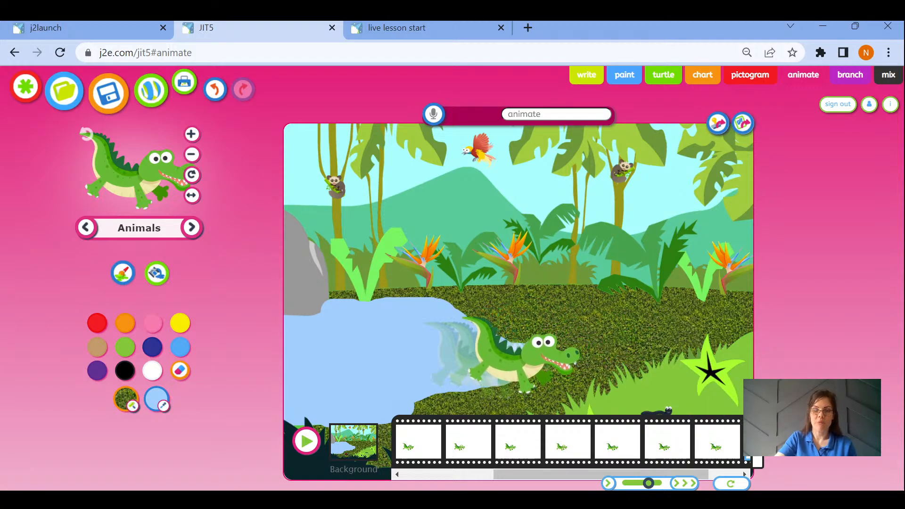
left_click(689, 443)
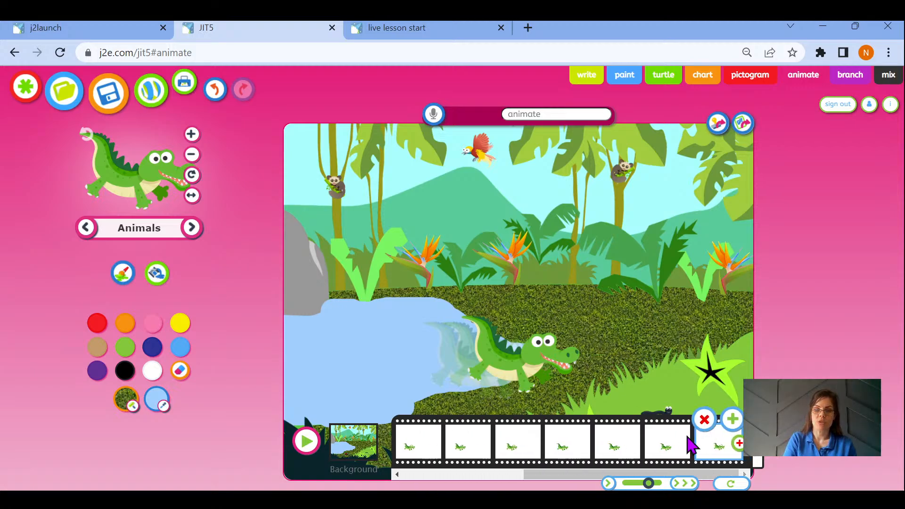
left_click(729, 419)
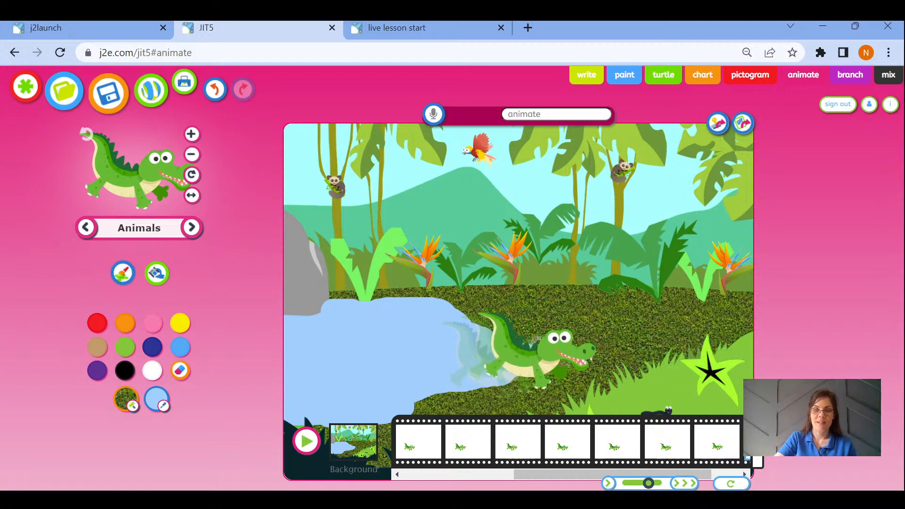
left_click(541, 353)
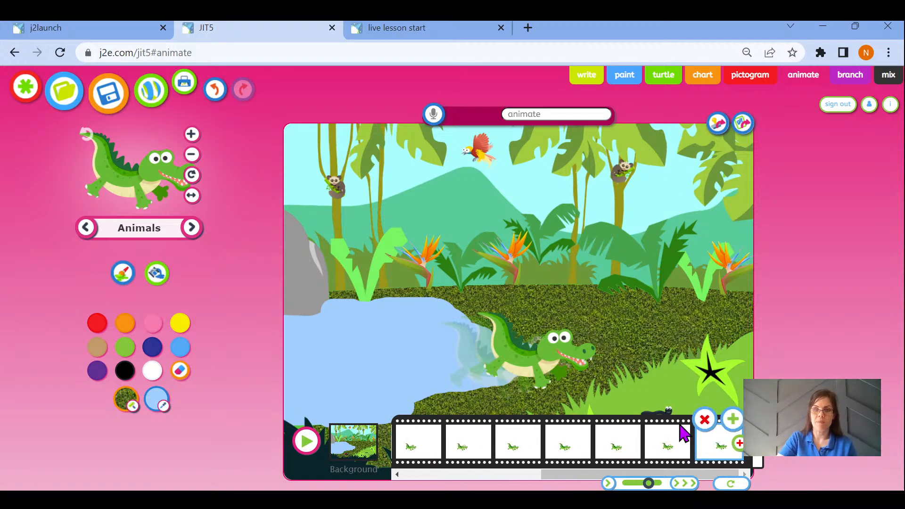
Step: Add two more frames at the end of the filmstrip, stamping the crocodile progressively further right onto the grass
left_click(733, 418)
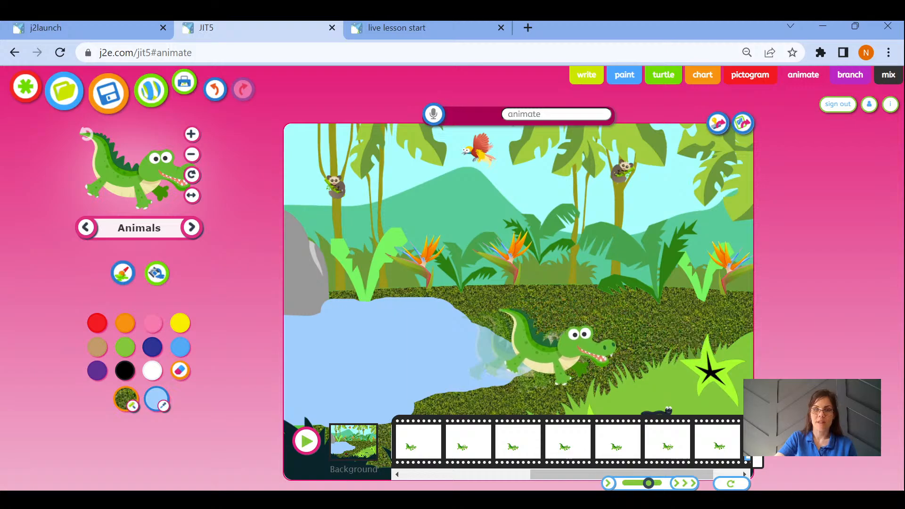
left_click(561, 349)
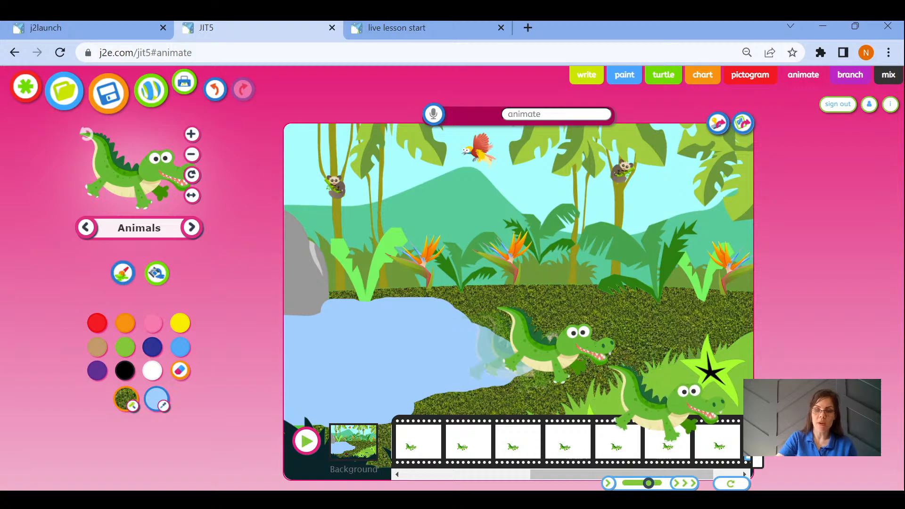
scroll(684, 444, "right", 1)
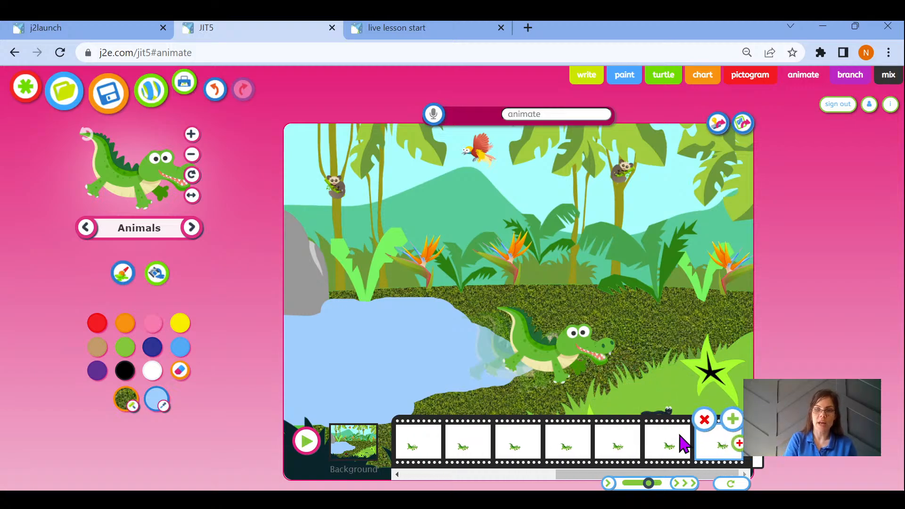
left_click(728, 424)
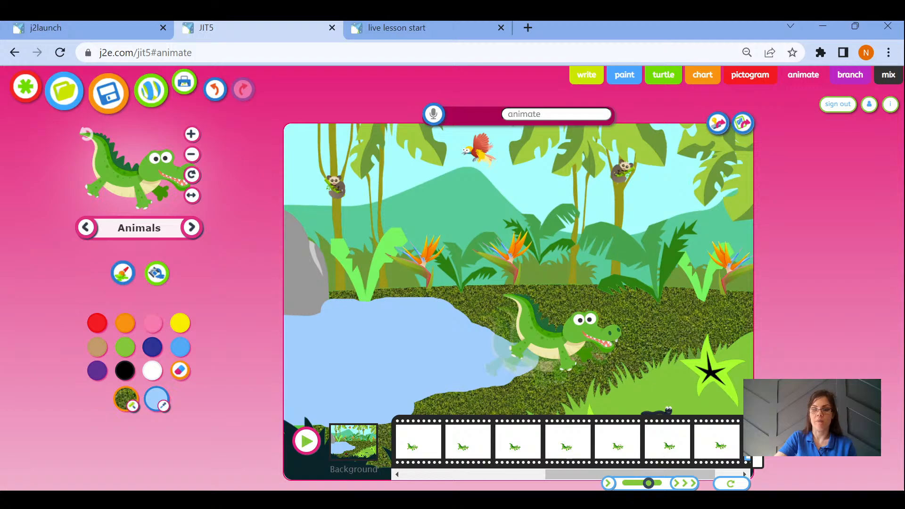
left_click(563, 337)
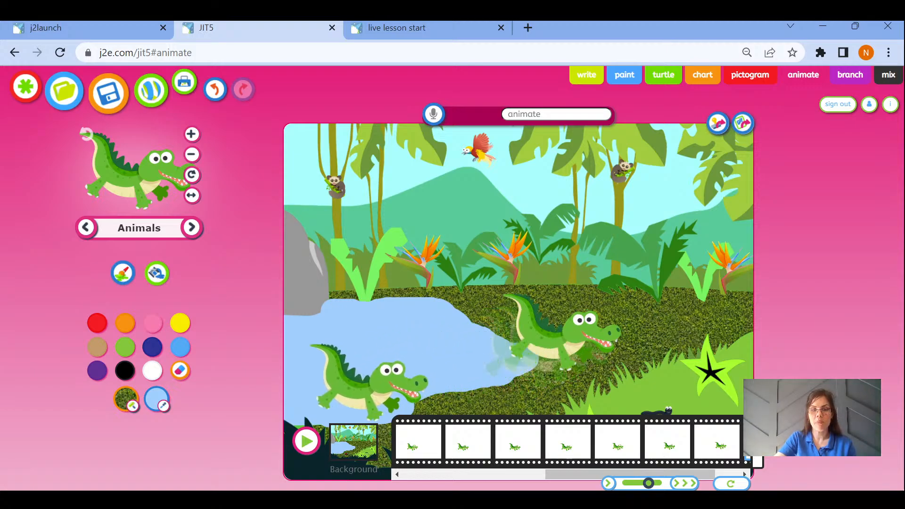
Step: Play and stop the crocodile animation, and select its first frame for editing
left_click(306, 445)
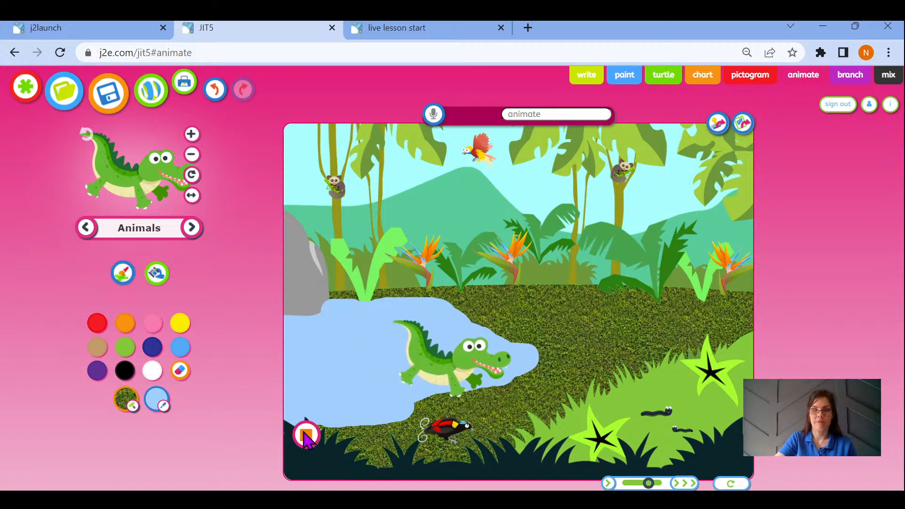
left_click(305, 436)
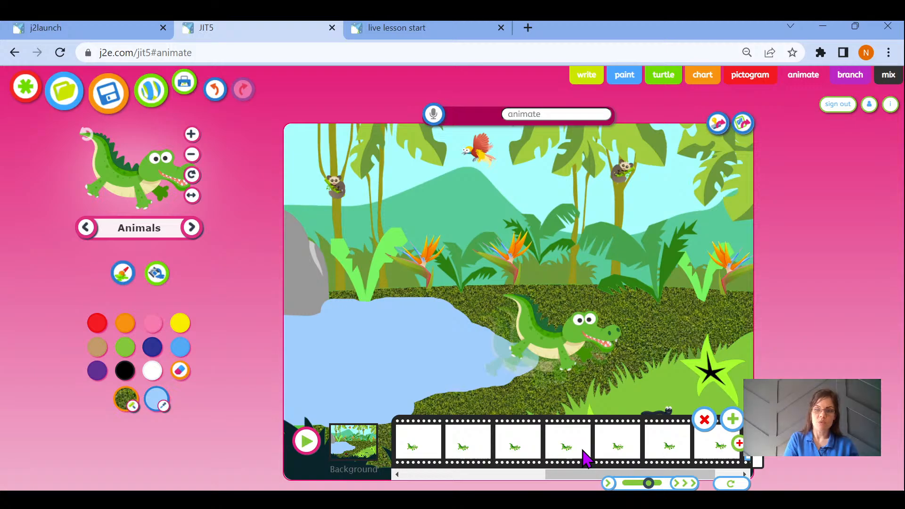
scroll(585, 457, "up", 3)
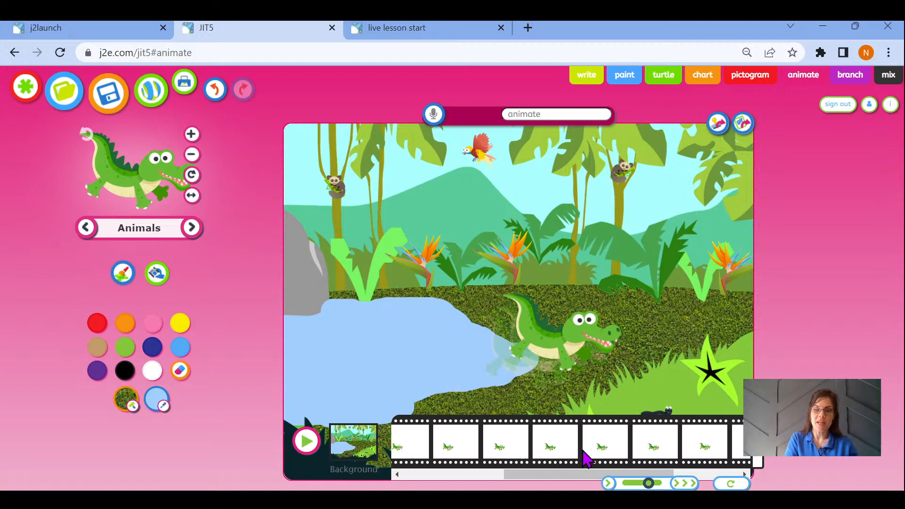
scroll(584, 457, "up", 3)
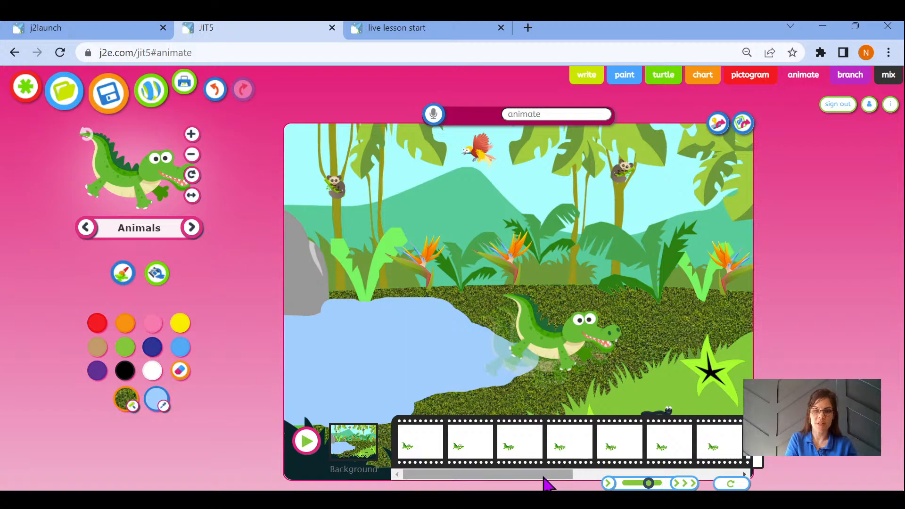
left_click_drag(524, 480, 505, 480)
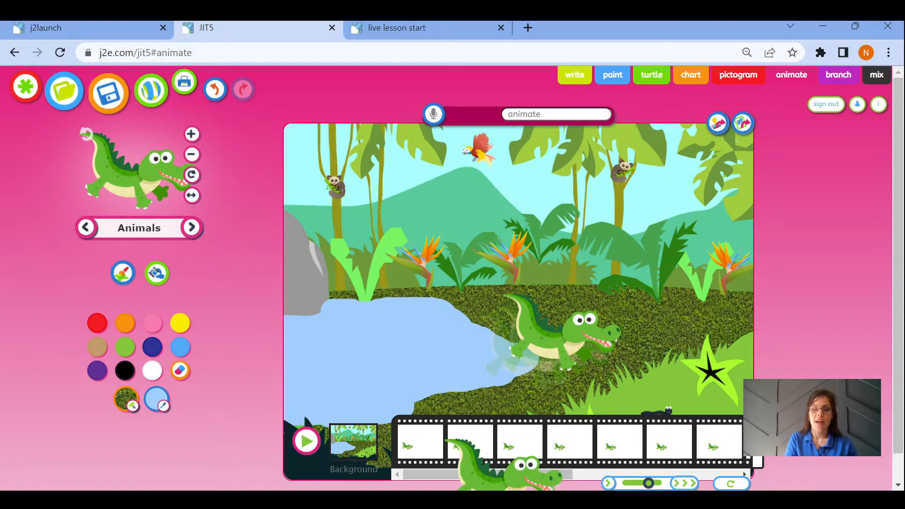
left_click(422, 450)
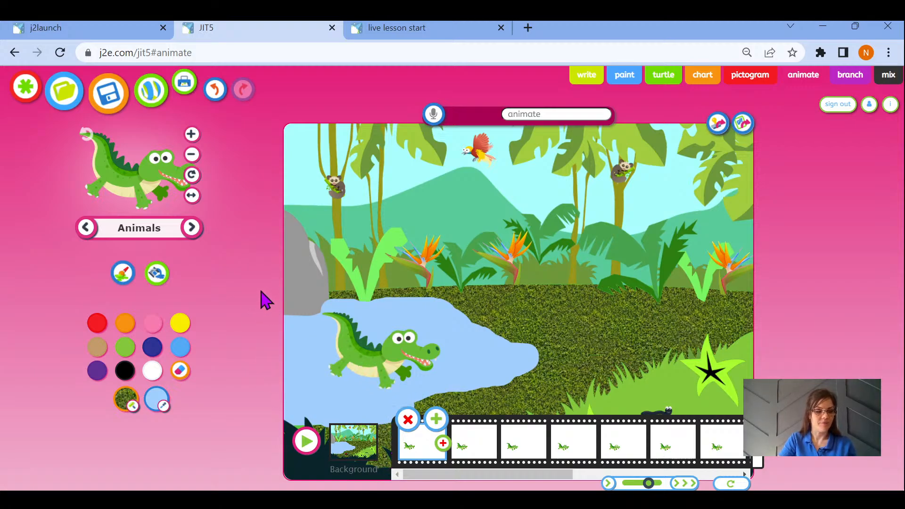
Step: Look through several animal stamps and switch the stamp category to Rainforest
left_click(191, 228)
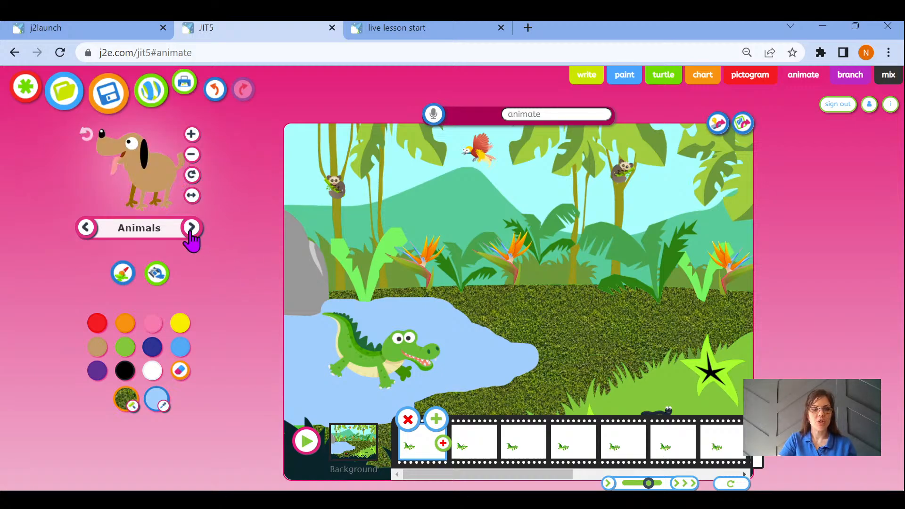
left_click(191, 229)
left_click(191, 229)
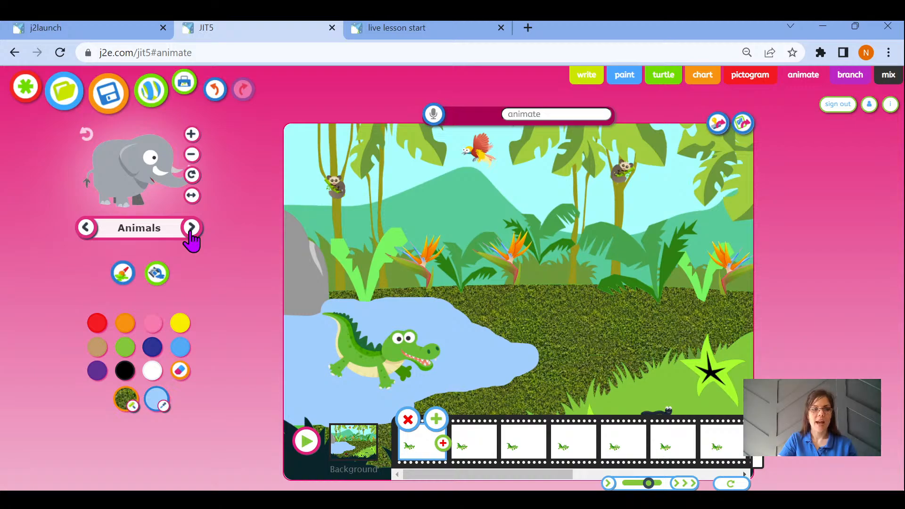
left_click(191, 228)
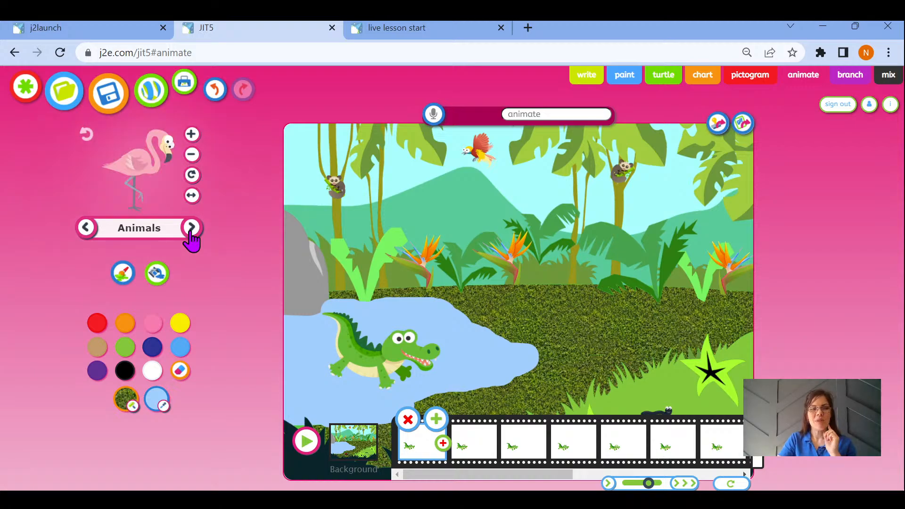
left_click(191, 229)
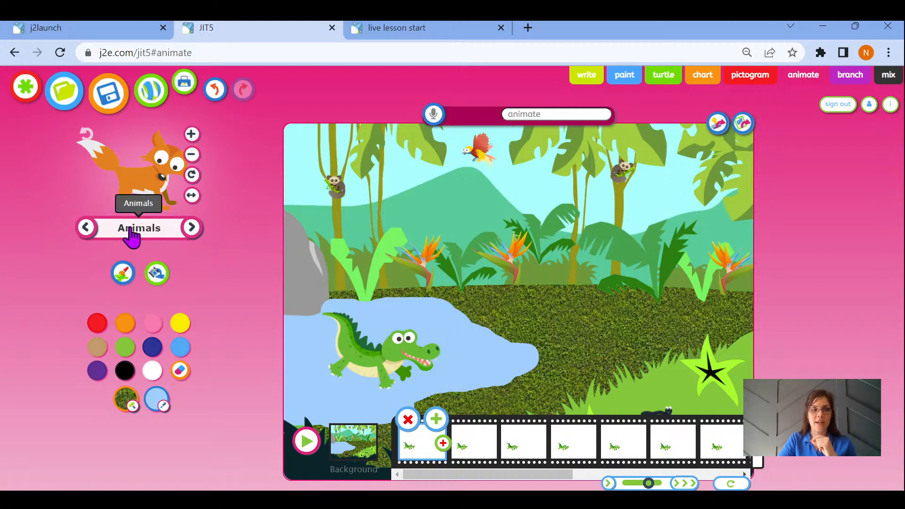
left_click(112, 230)
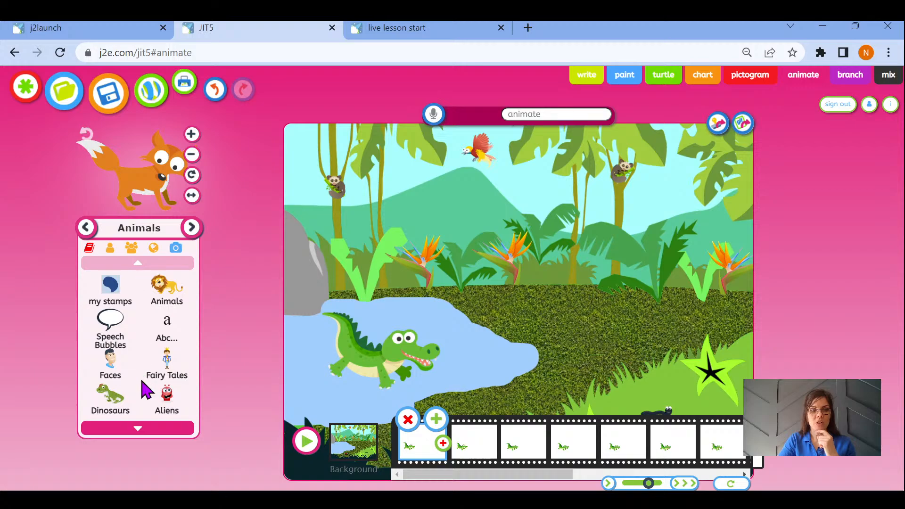
left_click(138, 429)
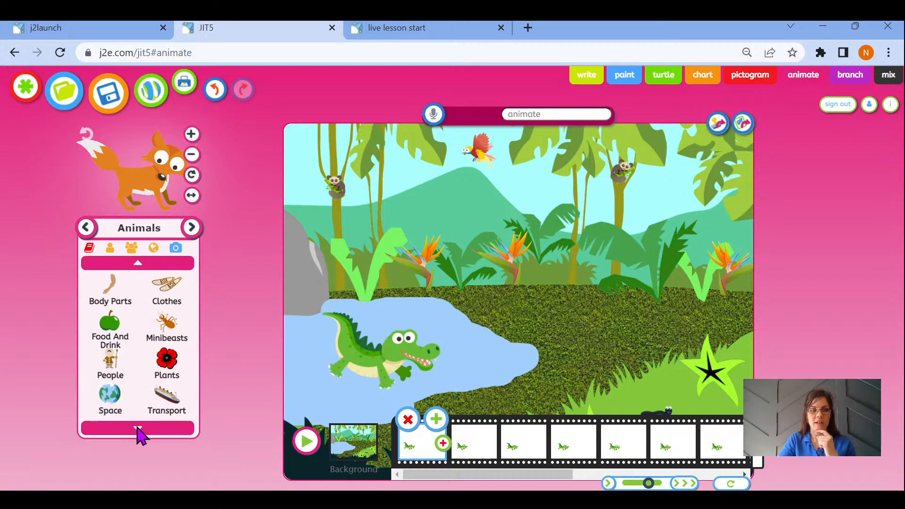
left_click(138, 428)
left_click(138, 428)
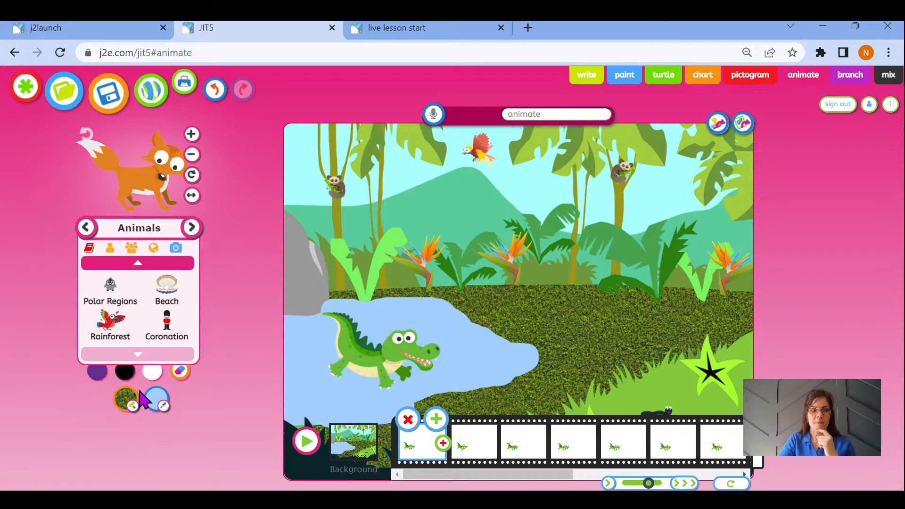
left_click(115, 325)
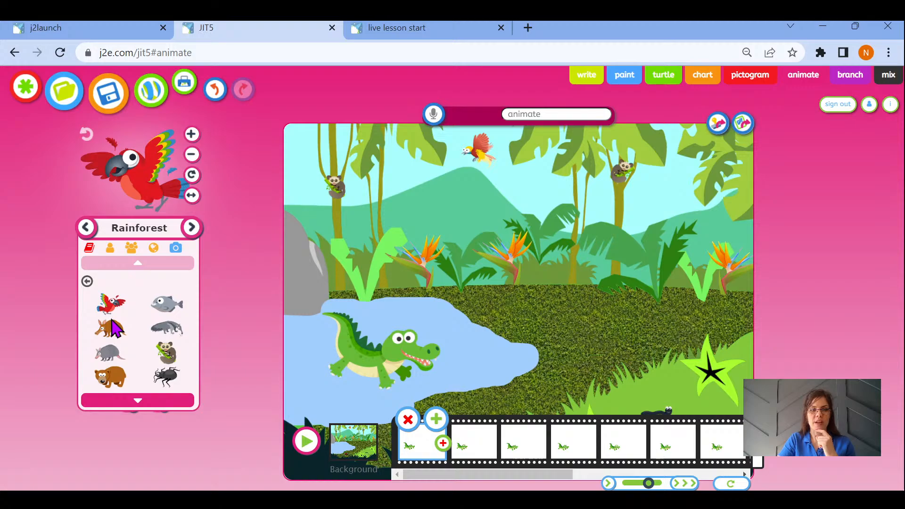
Step: Browse the Rainforest stamps and choose the red parrot with spread wings
left_click(138, 401)
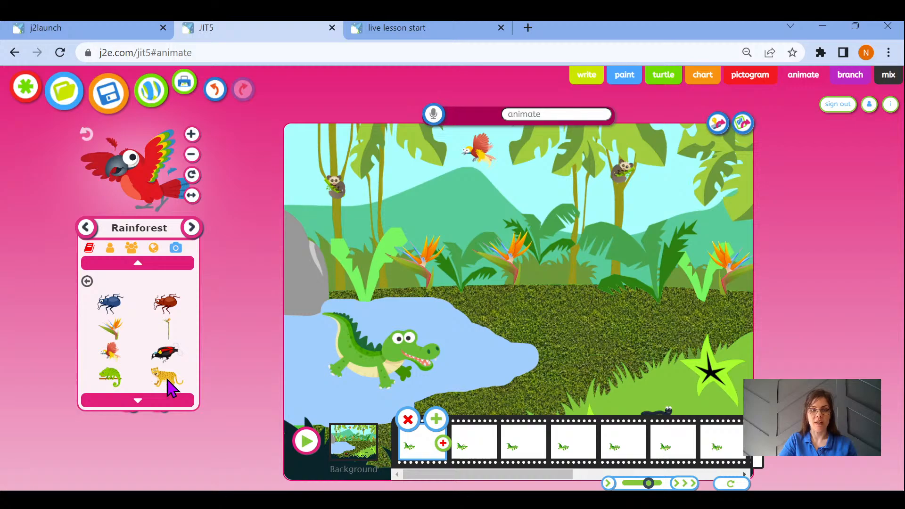
left_click(138, 400)
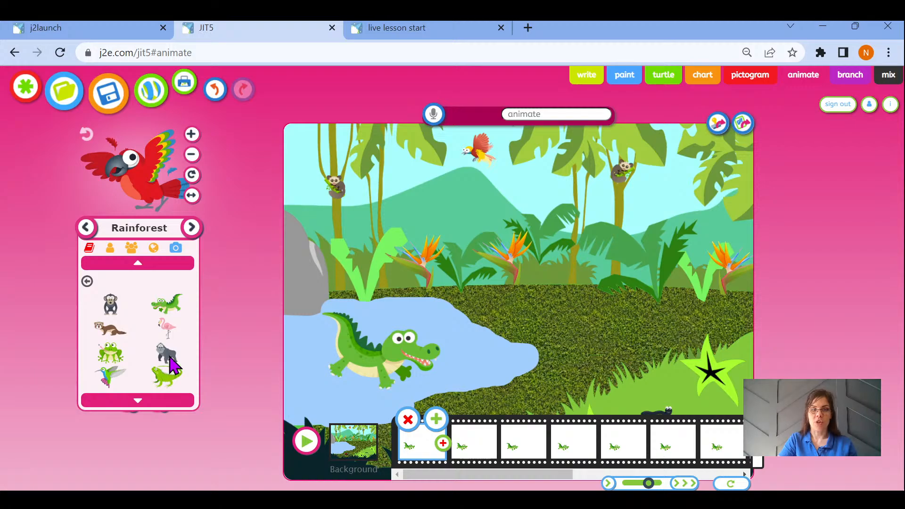
left_click(137, 401)
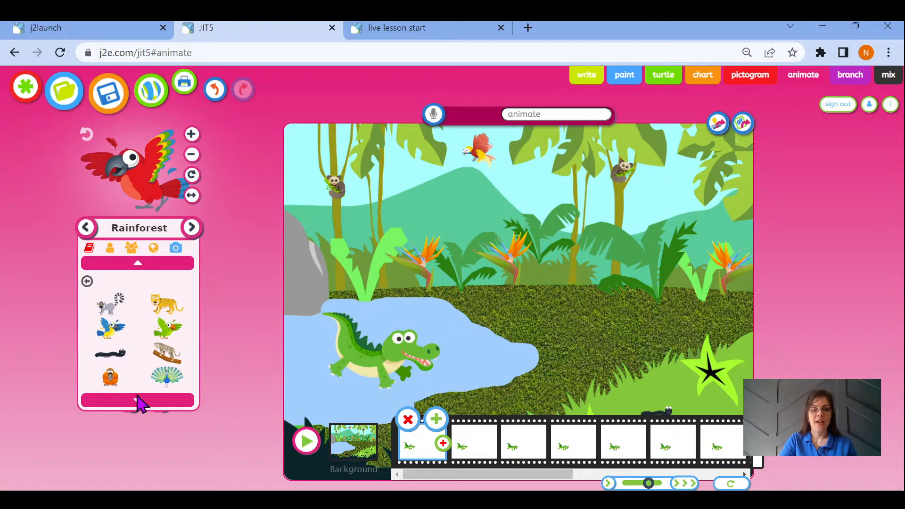
left_click(138, 265)
left_click(138, 265)
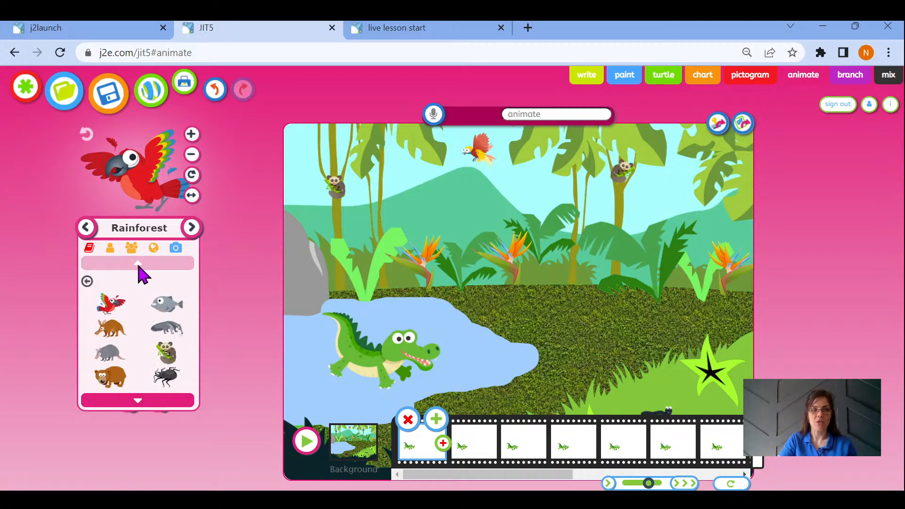
left_click(106, 310)
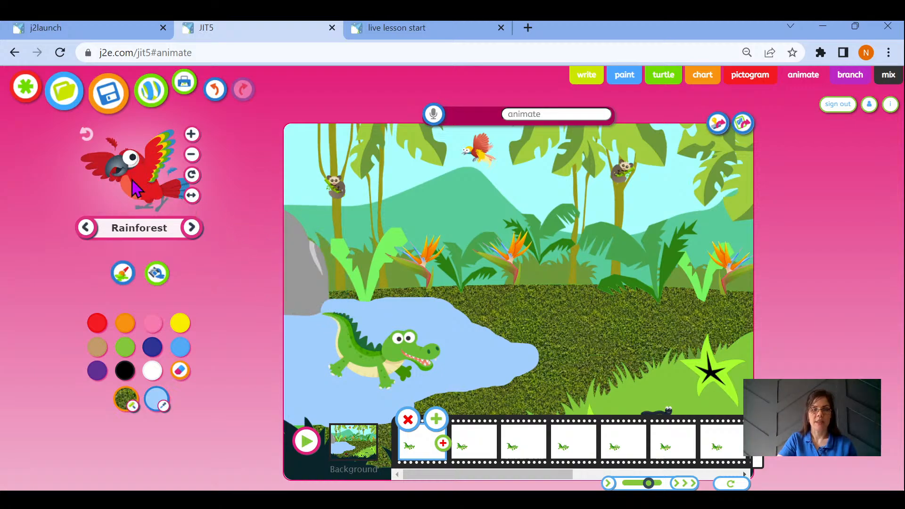
Step: Compare the parrot stamp with the crocodile on the scene and shrink it to a small bird
left_click_drag(133, 189, 473, 348)
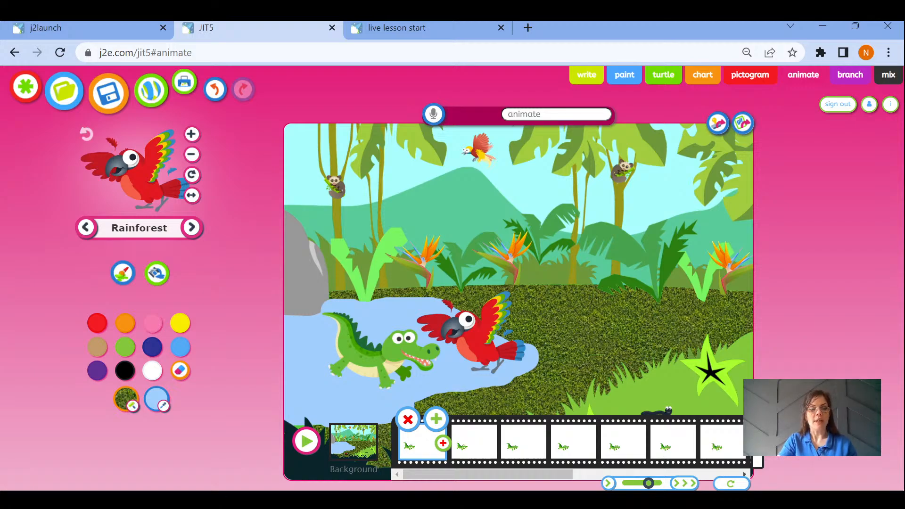
left_click_drag(460, 299, 254, 191)
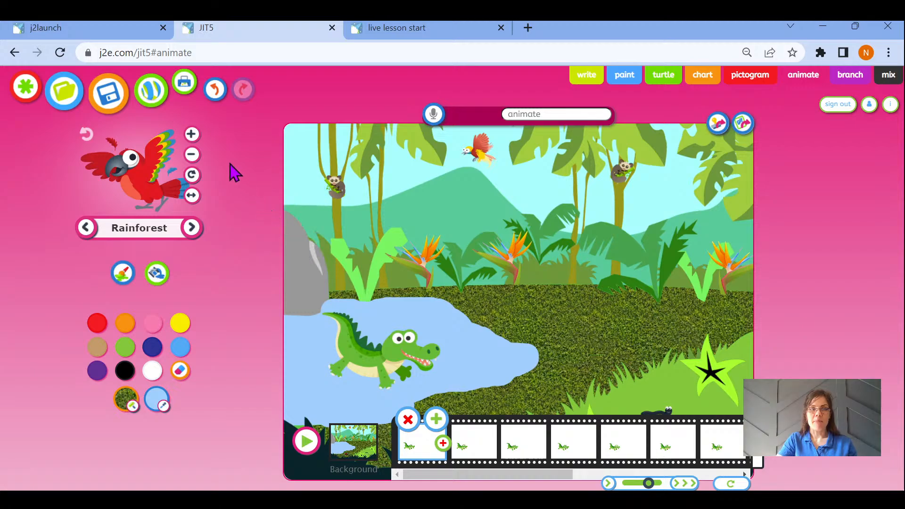
left_click(192, 156)
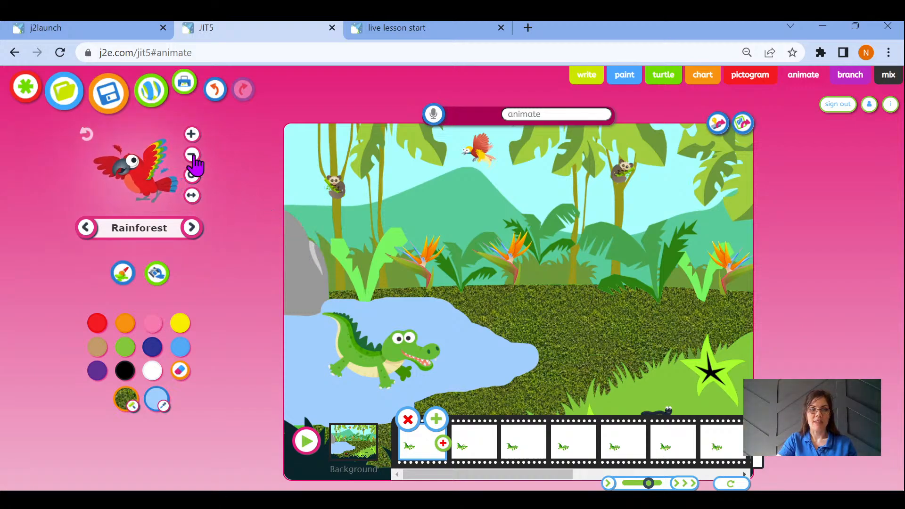
left_click(192, 156)
left_click(193, 156)
left_click(192, 156)
left_click(193, 156)
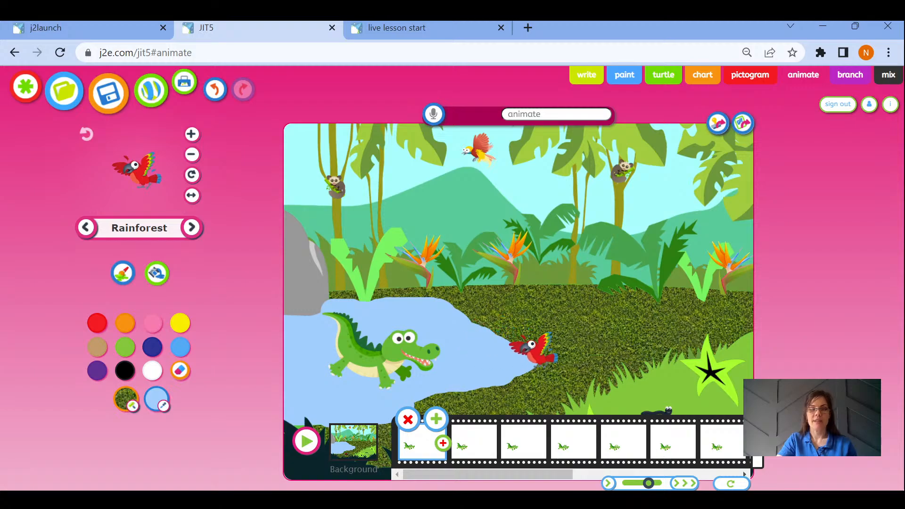
left_click(191, 135)
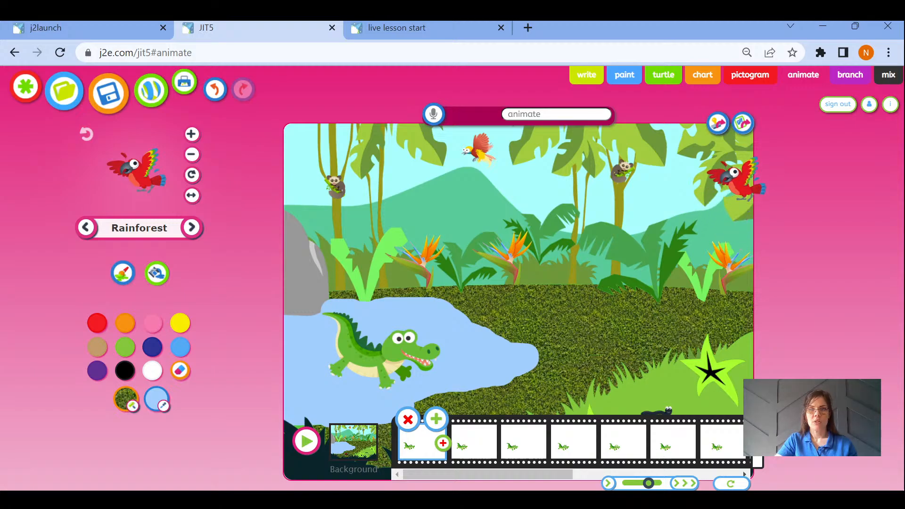
Step: Stamp the parrot at the scene's upper right edge in the first frame, undoing and repeating the placement once
left_click(735, 178)
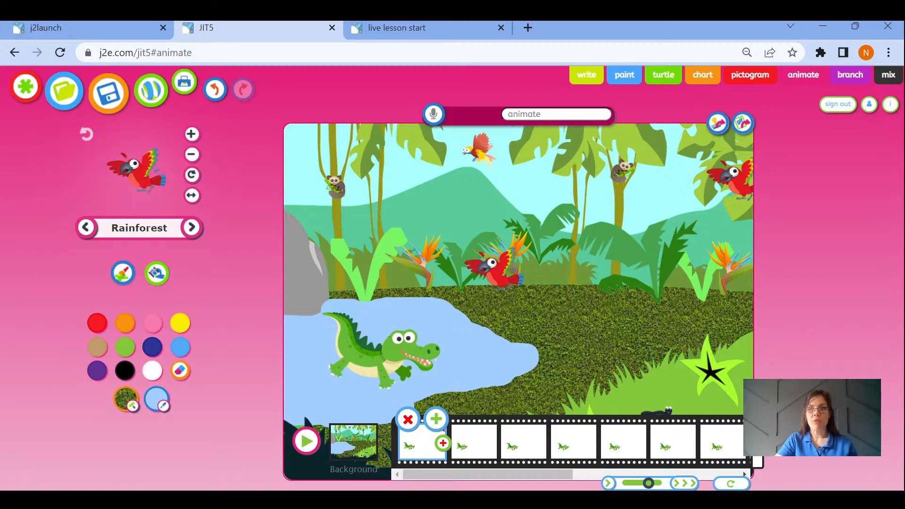
left_click(213, 90)
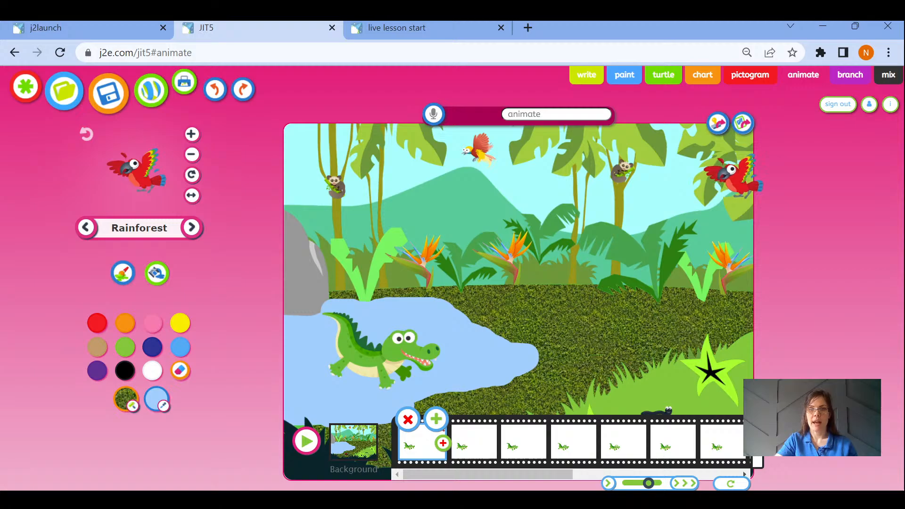
left_click(730, 175)
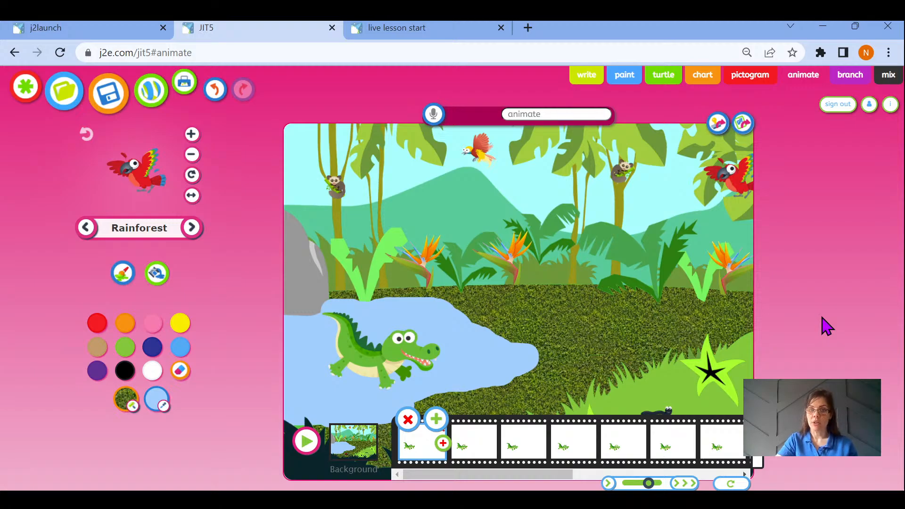
Step: Stamp the red parrot in the second, third and fourth frames, each slightly lower and further left than in the frame before
left_click(488, 449)
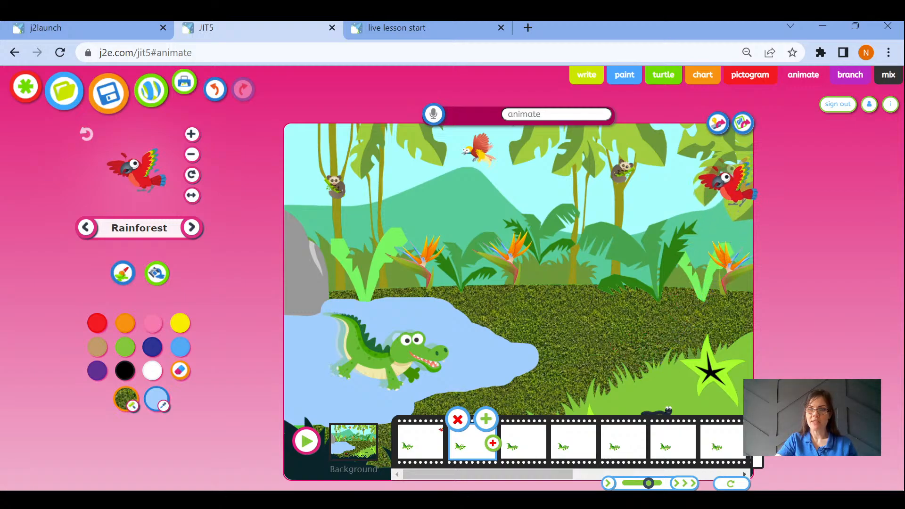
left_click(728, 184)
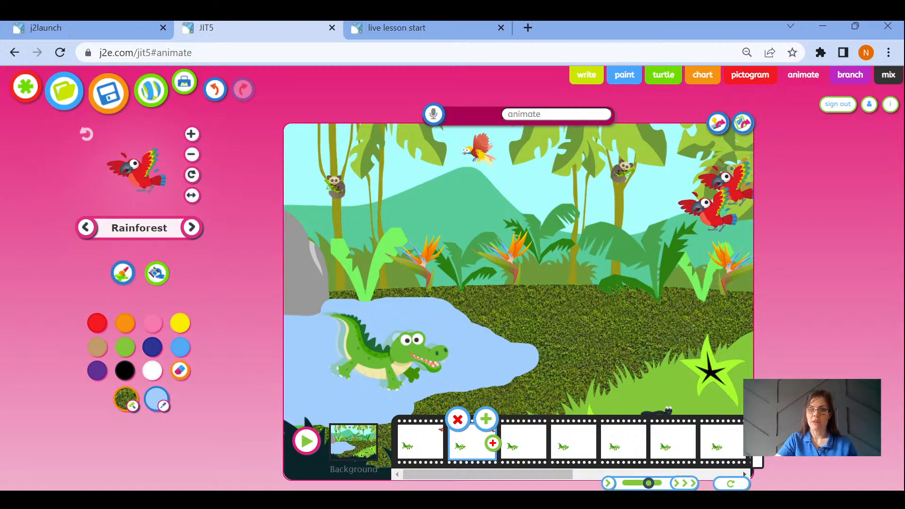
left_click(517, 450)
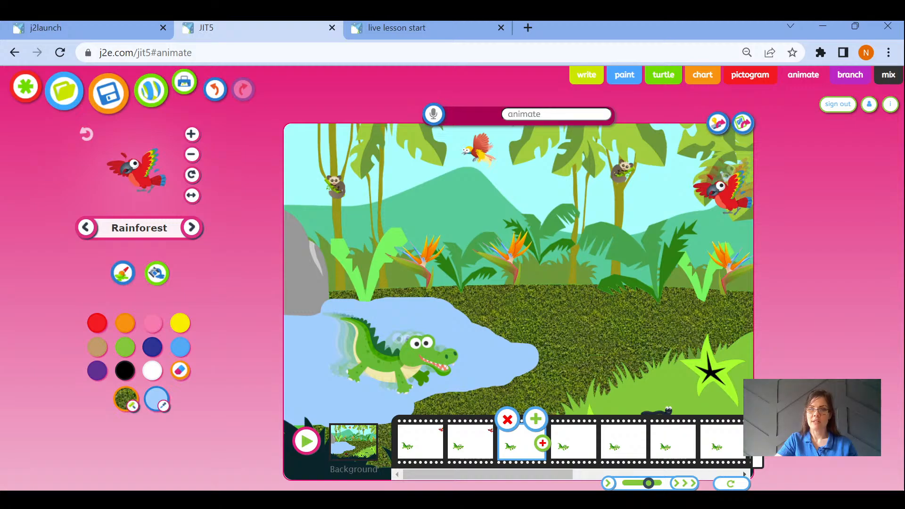
left_click(722, 189)
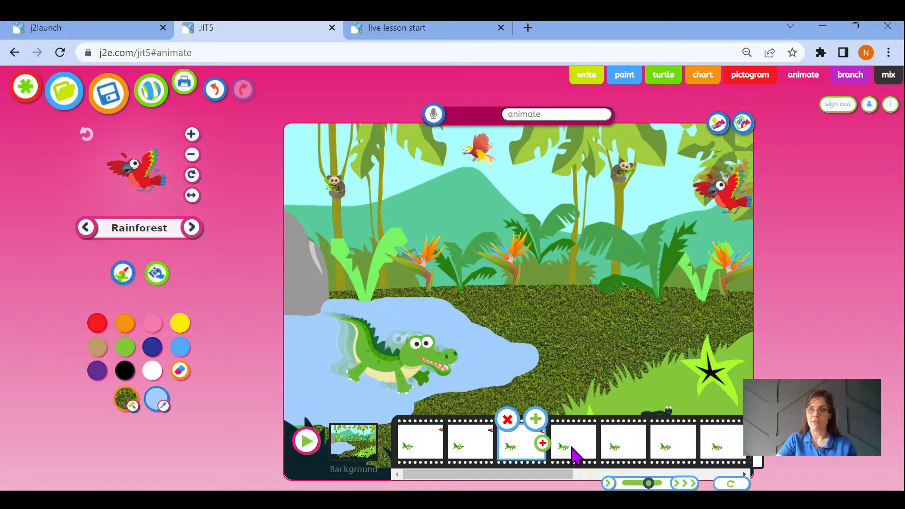
left_click(576, 455)
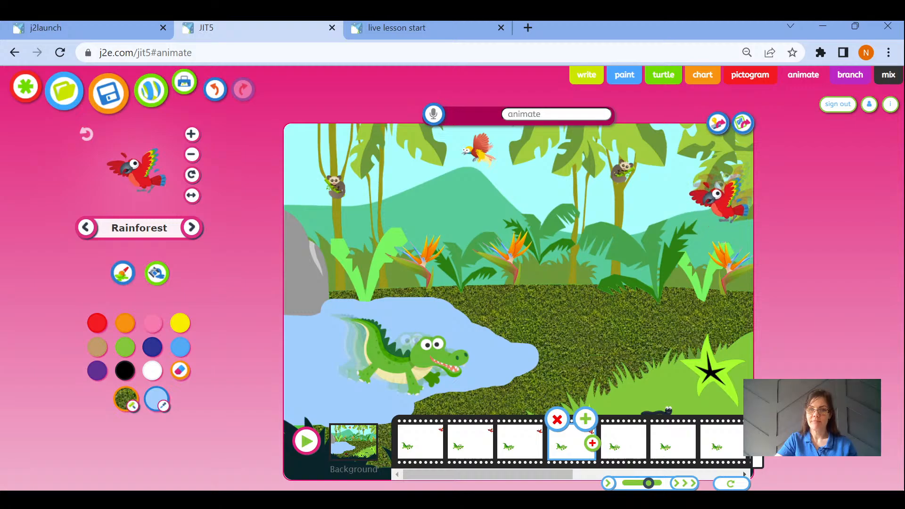
left_click(718, 198)
Step: Continue the parrot's flight by stamping it a little further down and left in each of frames five to seven
left_click(608, 453)
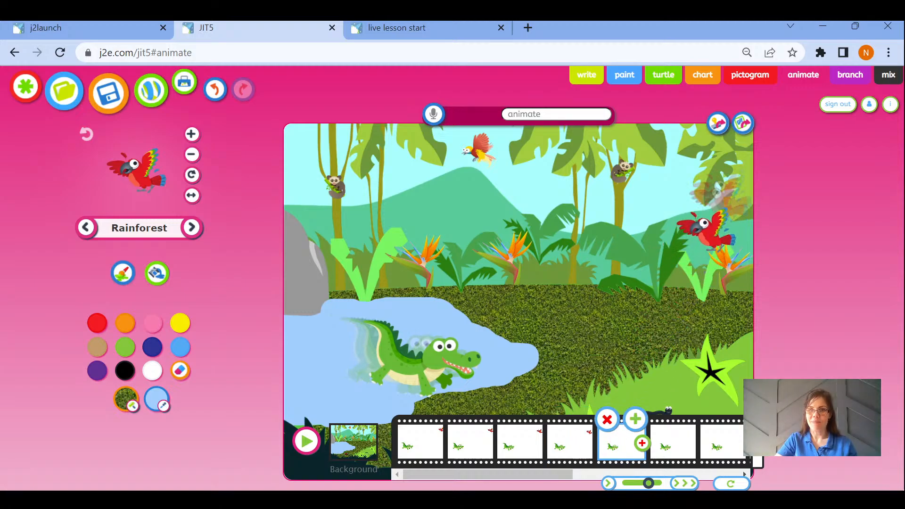
left_click(713, 205)
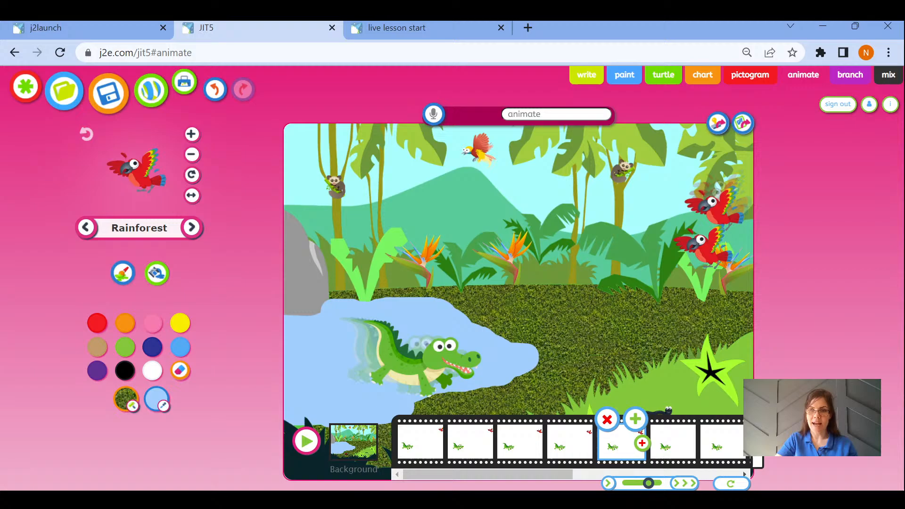
left_click(669, 436)
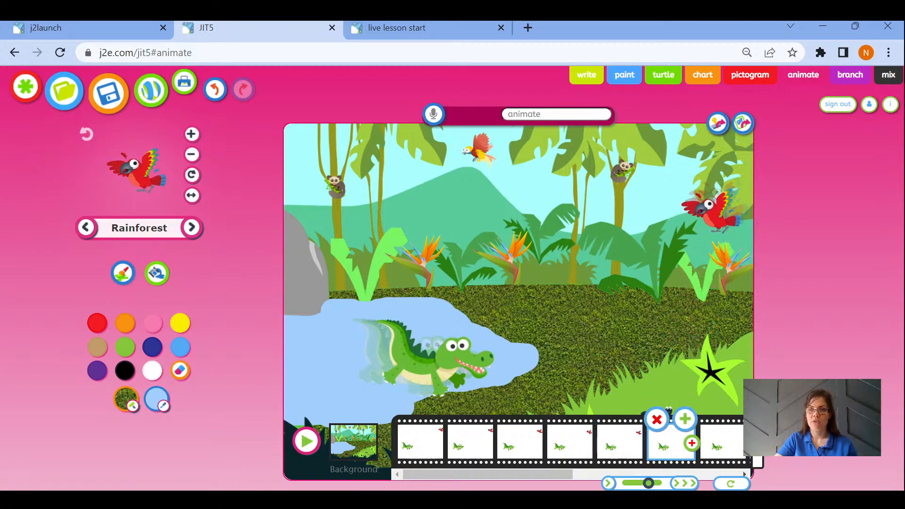
left_click(710, 212)
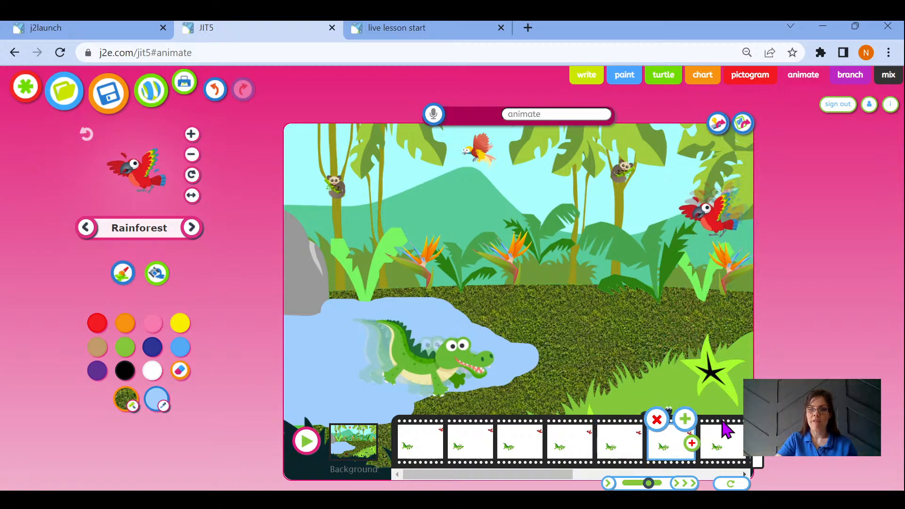
left_click(721, 436)
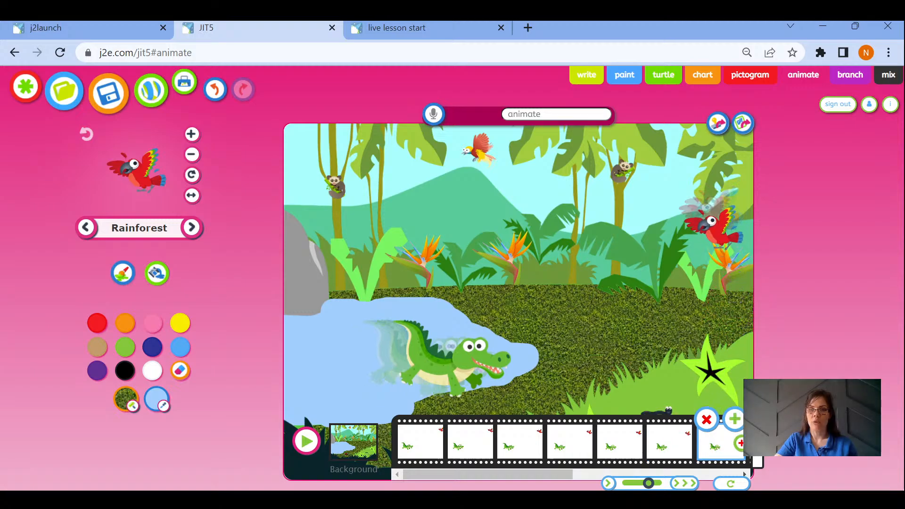
left_click(705, 218)
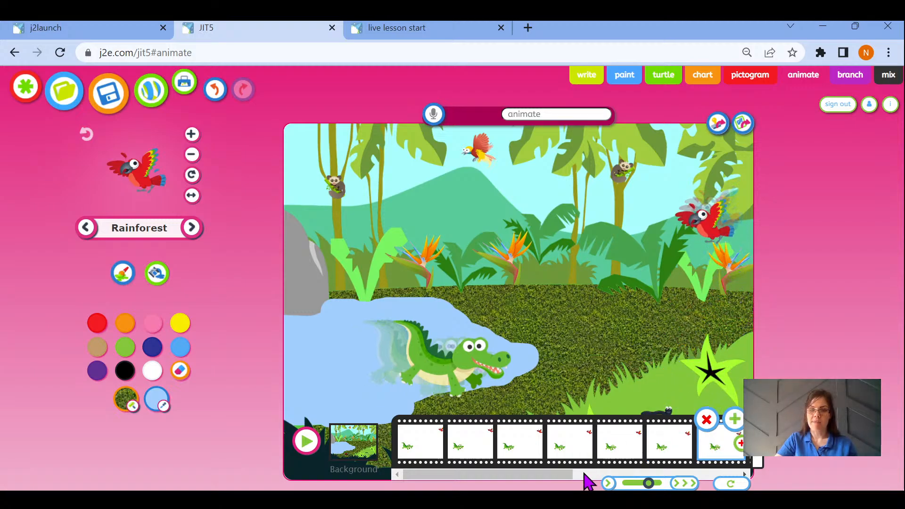
Step: Stamp the parrot in frames eight to ten, continuing its gradual descent towards the plants at the scene's right
left_click_drag(533, 480, 673, 479)
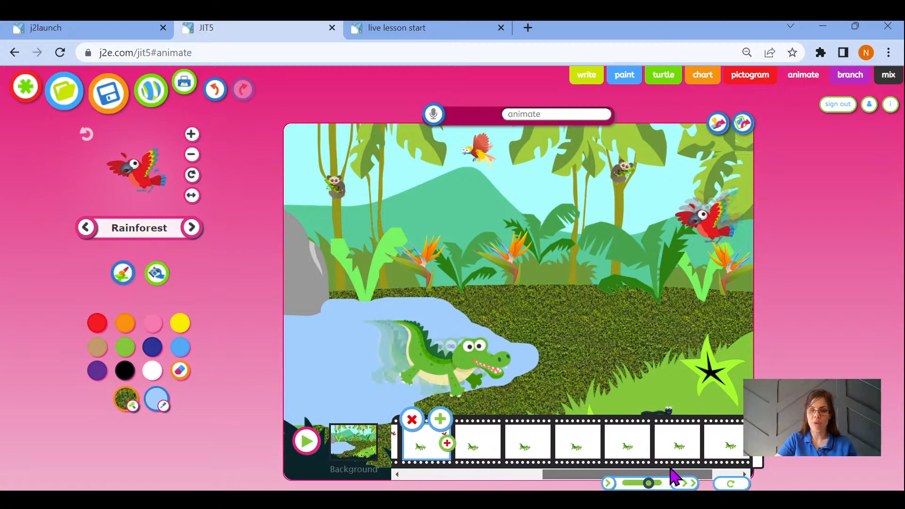
left_click(485, 448)
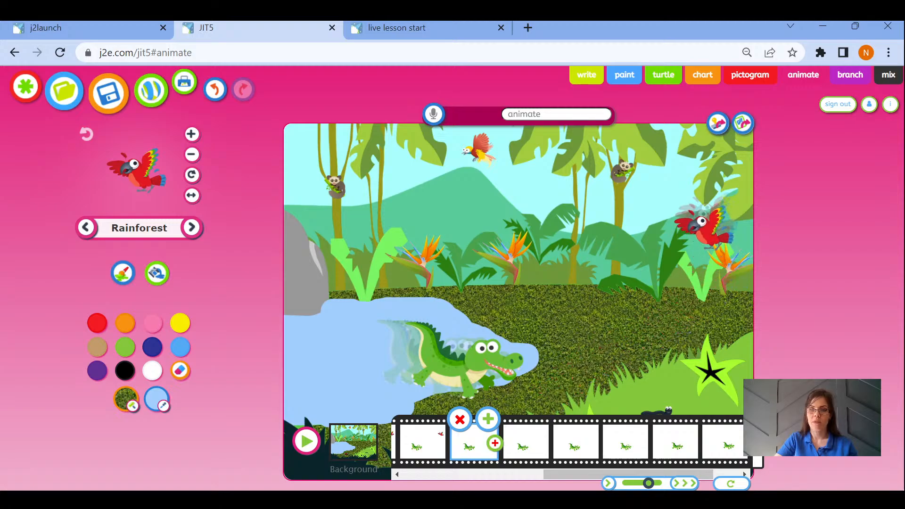
left_click(702, 225)
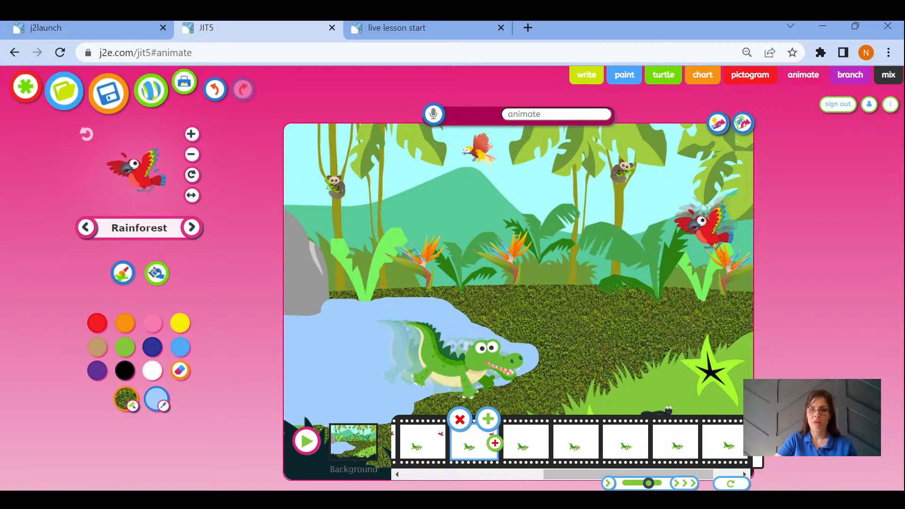
left_click(528, 448)
left_click(699, 234)
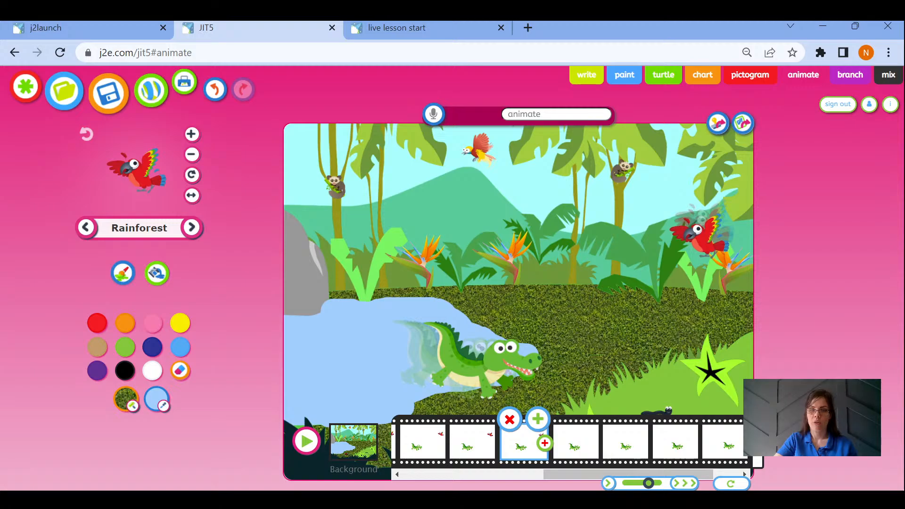
left_click(578, 444)
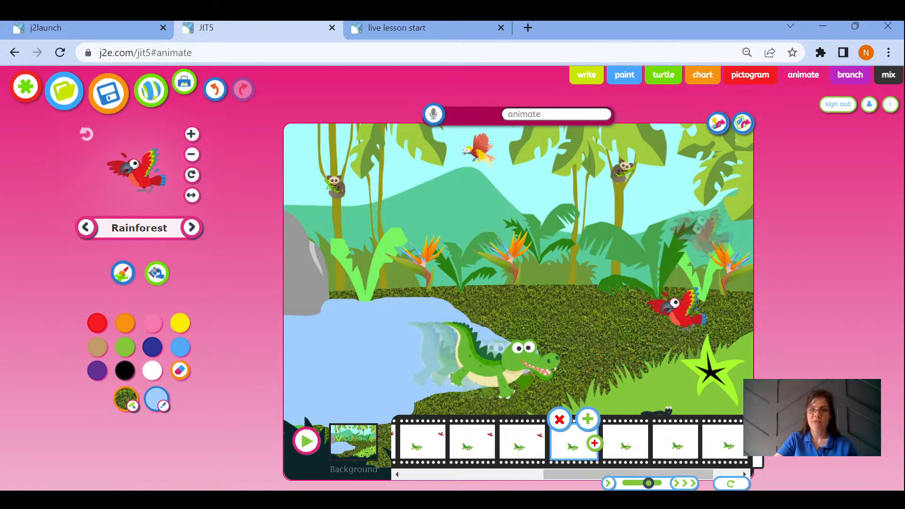
left_click(695, 238)
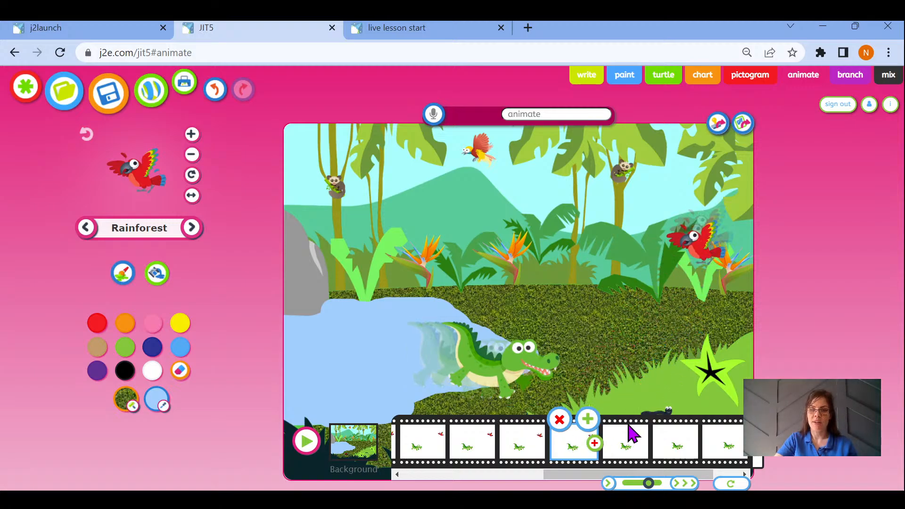
Step: Stamp the parrot in frames eleven to fourteen, bringing it down just above the ground on the crocodile's right
left_click(627, 446)
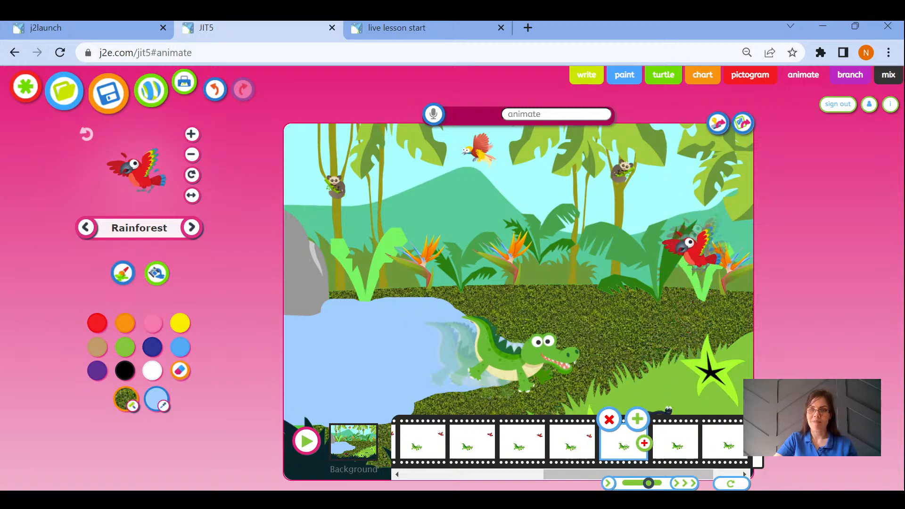
left_click(689, 242)
left_click(676, 446)
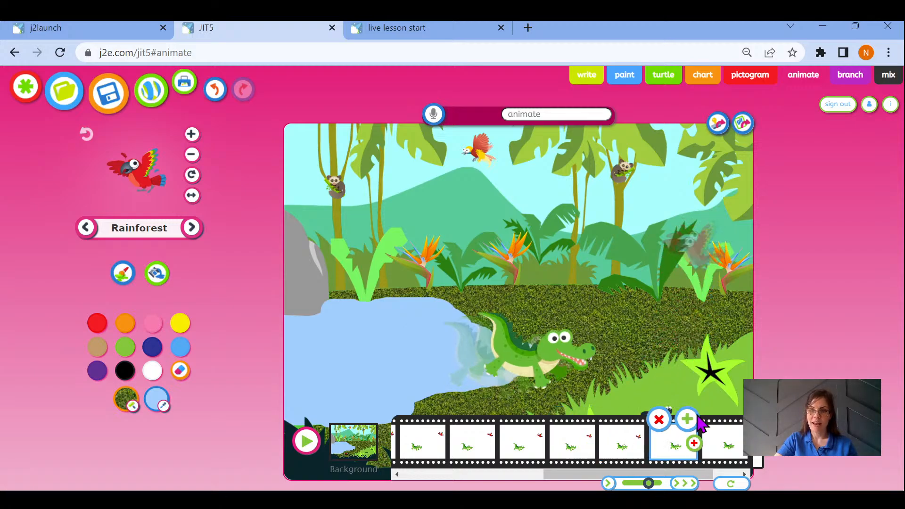
left_click(686, 249)
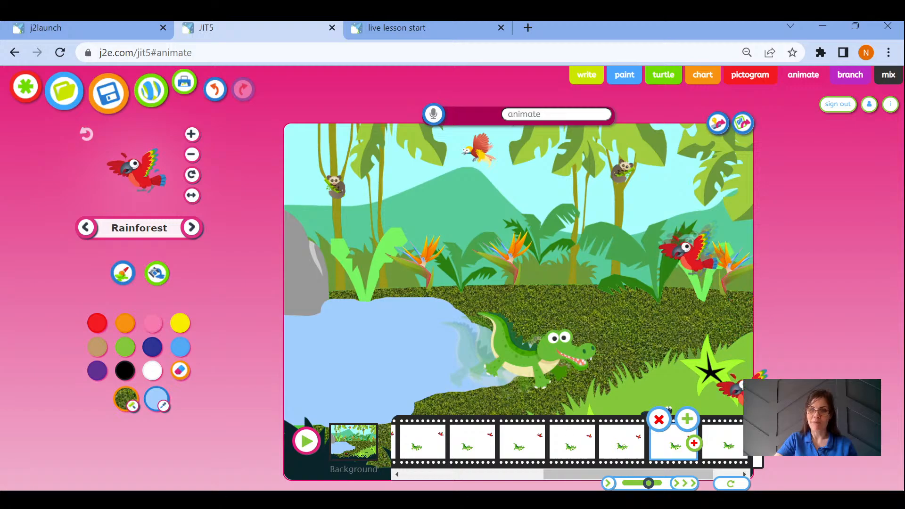
left_click(727, 440)
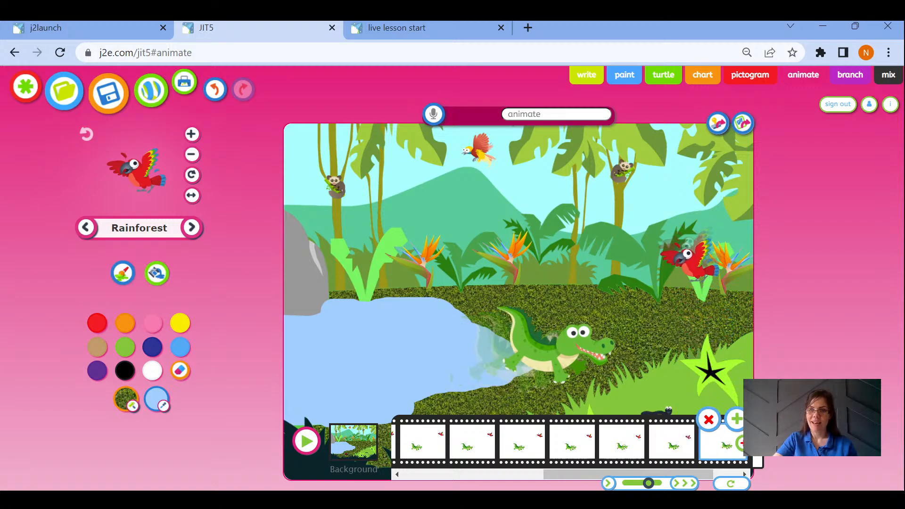
left_click(686, 255)
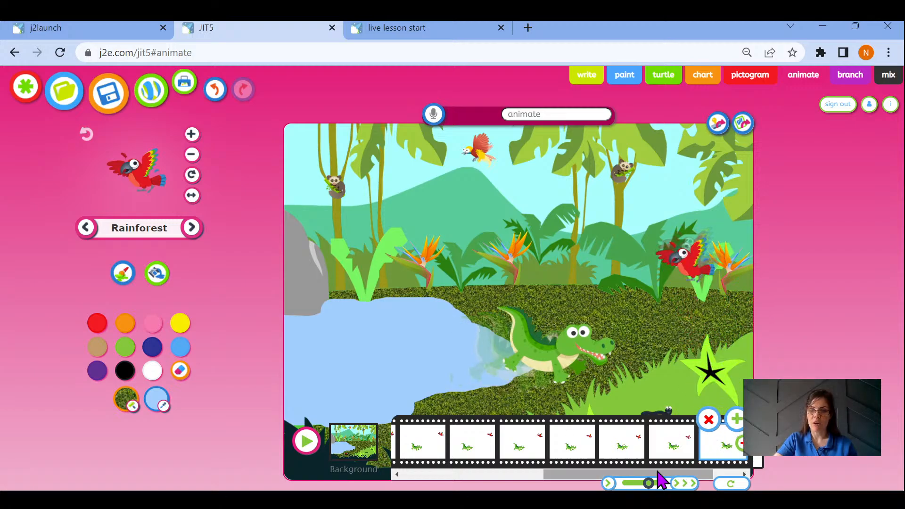
left_click_drag(666, 472, 706, 472)
left_click(718, 433)
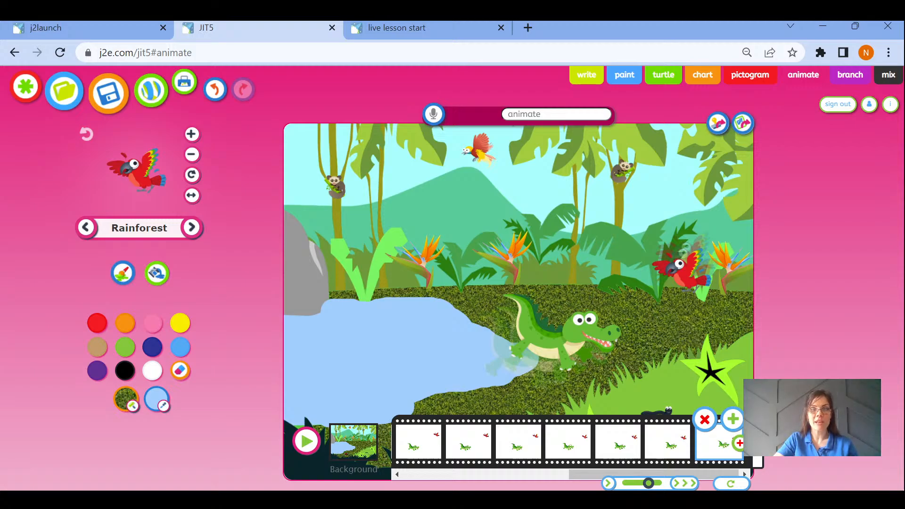
Step: Play the crocodile and parrot animation and stop it, and duplicate the last frame of the film strip
left_click(306, 441)
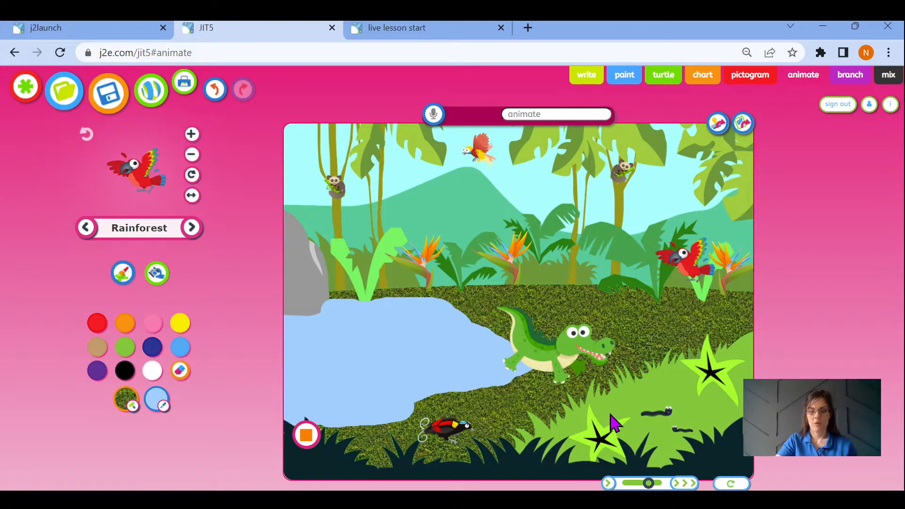
left_click(306, 440)
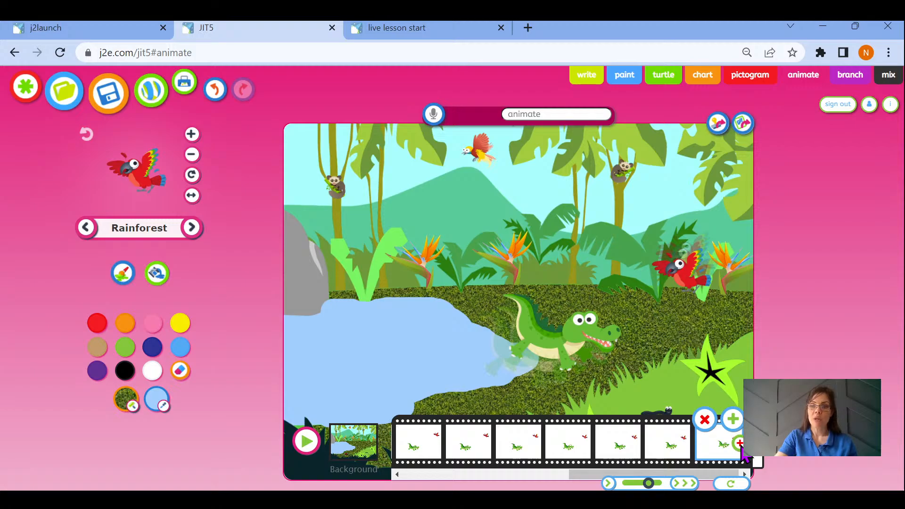
left_click(741, 448)
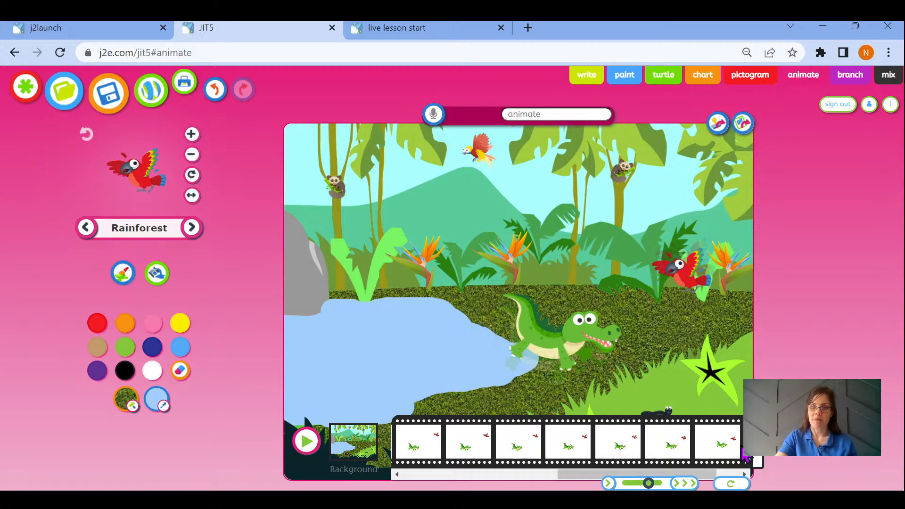
left_click_drag(701, 474, 745, 473)
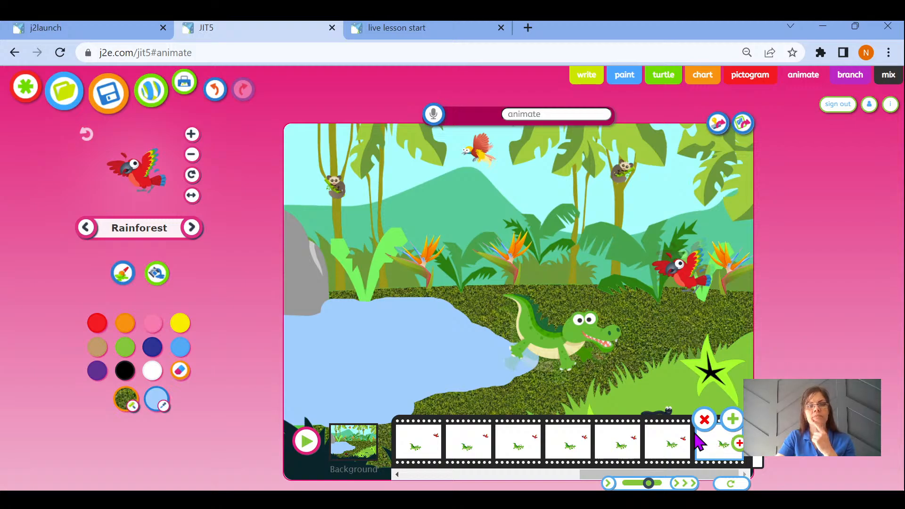
Step: Switch the stamp category from Rainforest to Speech Bubbles and reset the stamp to its original size
left_click(149, 238)
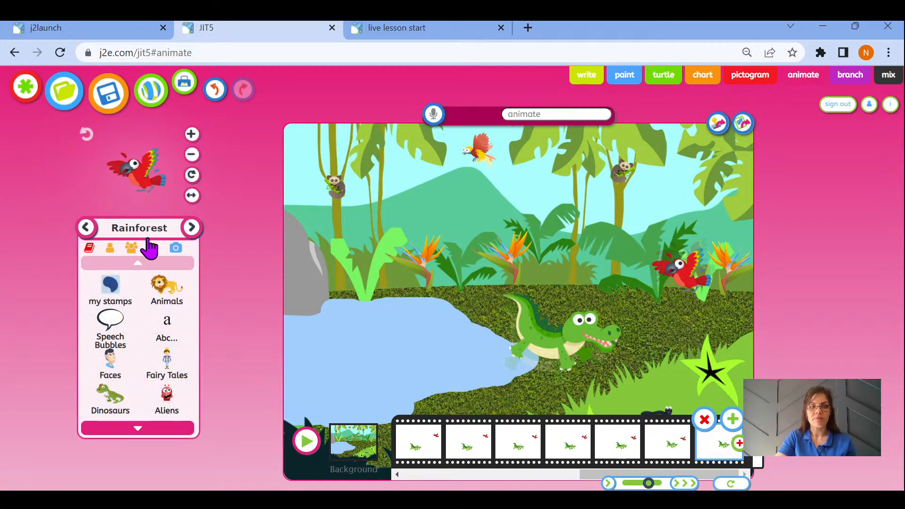
left_click(116, 331)
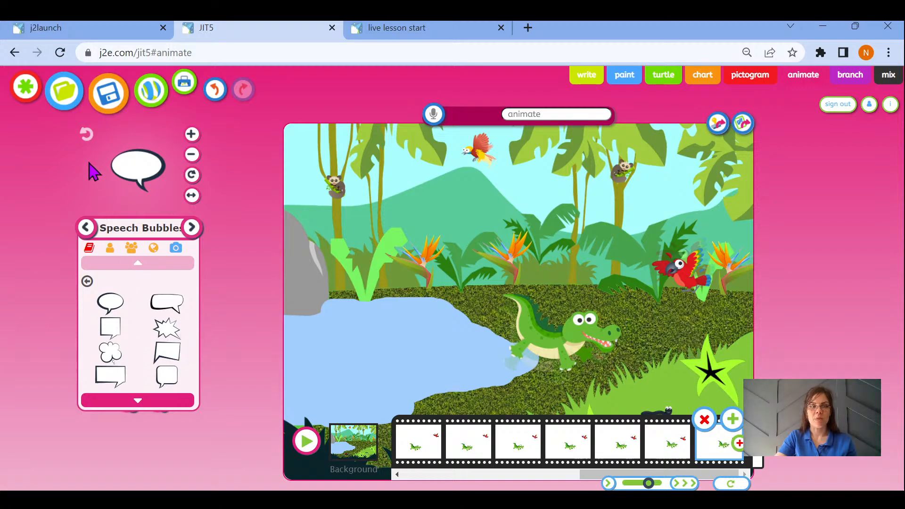
left_click(85, 136)
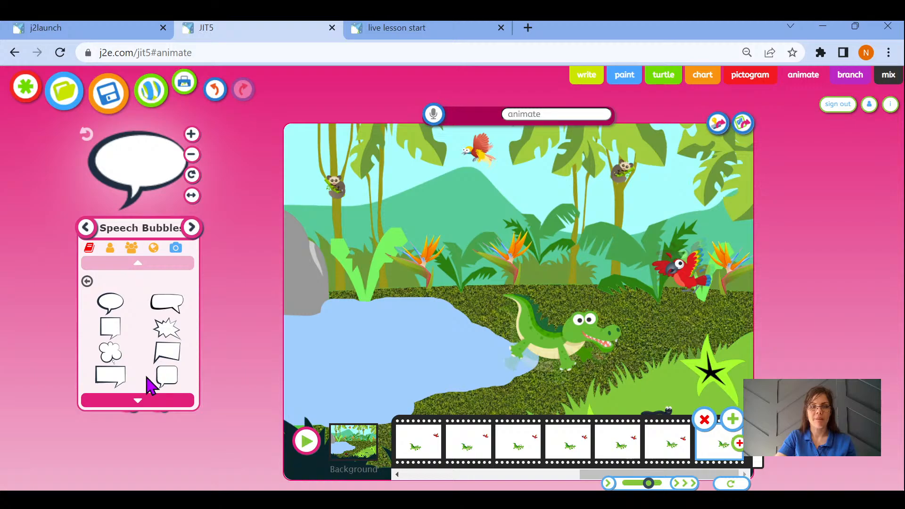
Step: Look through the speech bubble designs and choose the white rounded rectangular bubble with its tail at the lower right
left_click(134, 402)
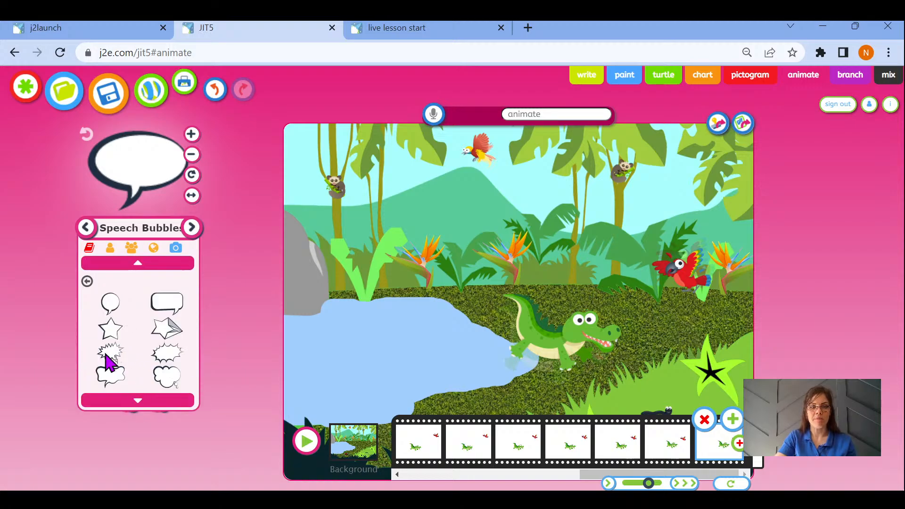
left_click(137, 401)
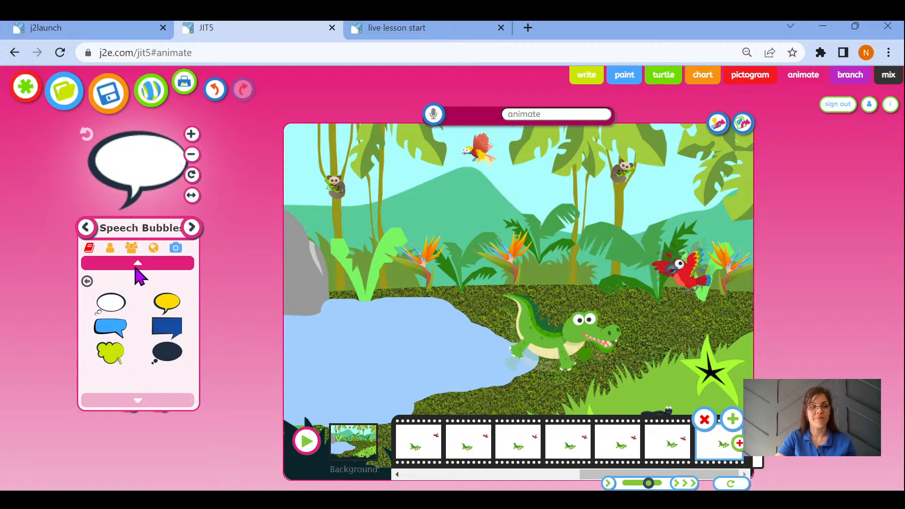
left_click(138, 265)
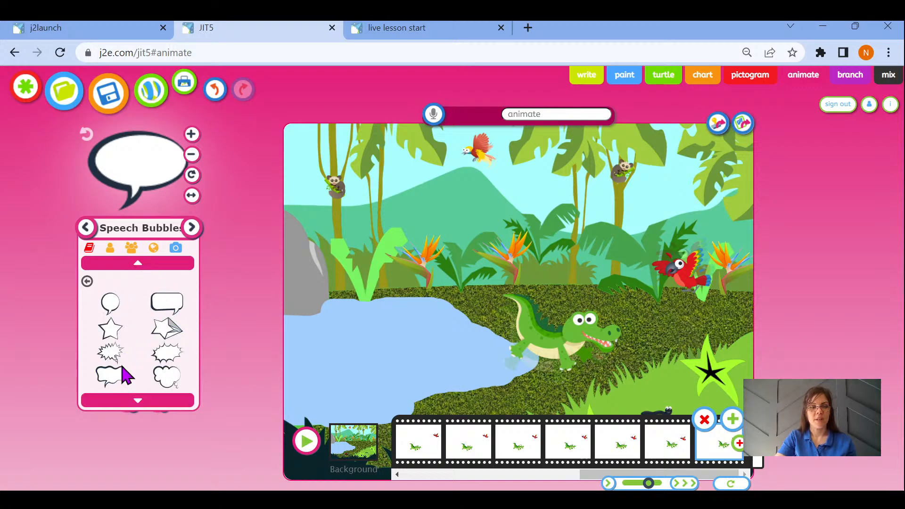
left_click(165, 307)
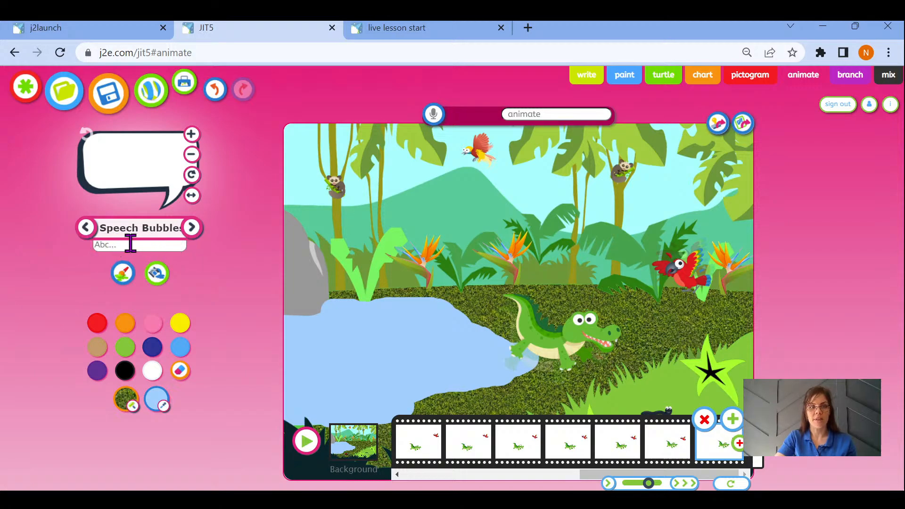
Step: Enter "Hello! I'm Crocodile Chris" as the bubble's text and stamp it above the crocodile's head in the last frame
left_click(146, 243)
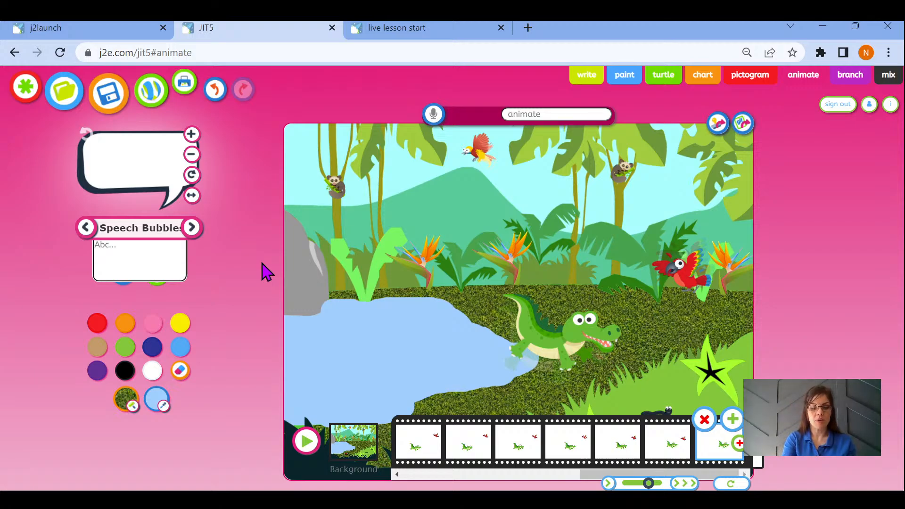
type("Hello!")
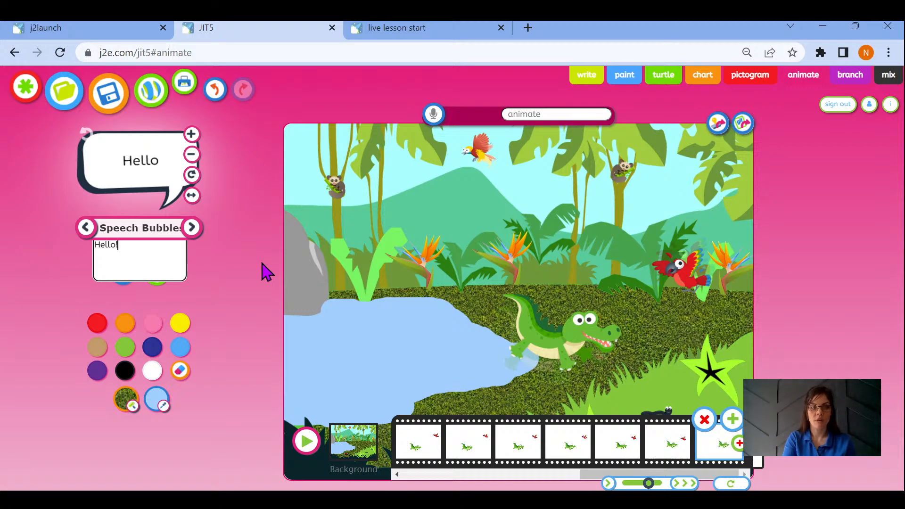
type(" I'm")
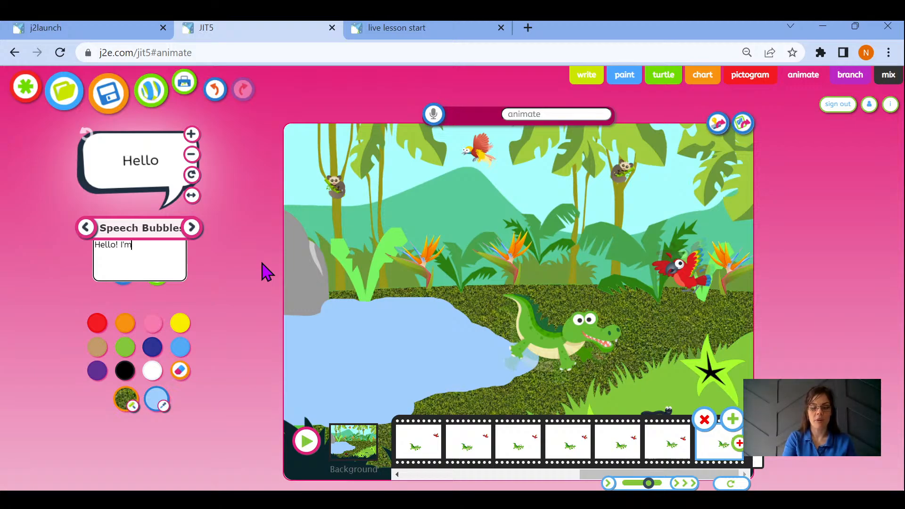
type(" Crosco")
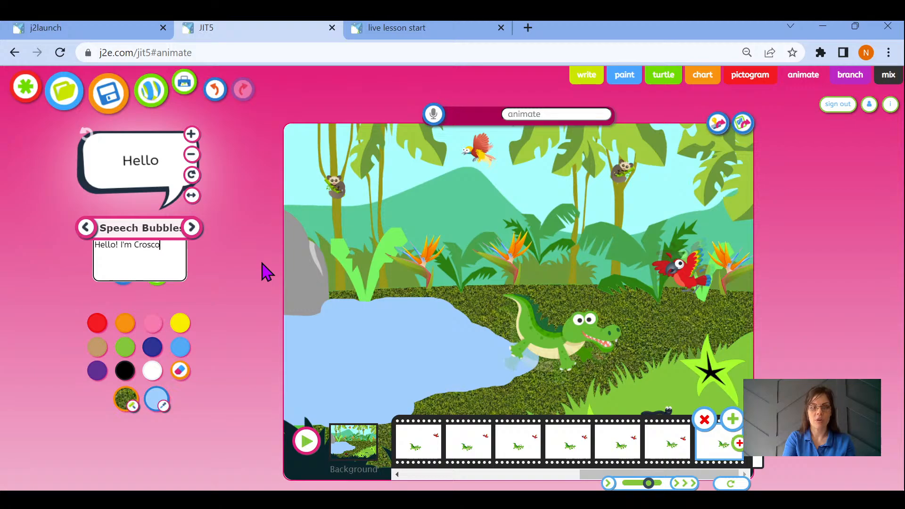
key("BackSpace")
key("BackSpace")
key("BackSpace")
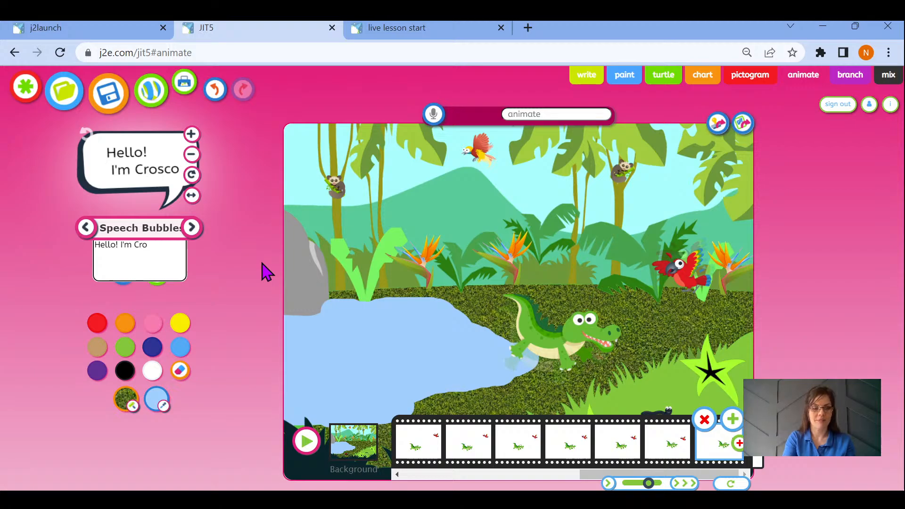
type("codile Chris")
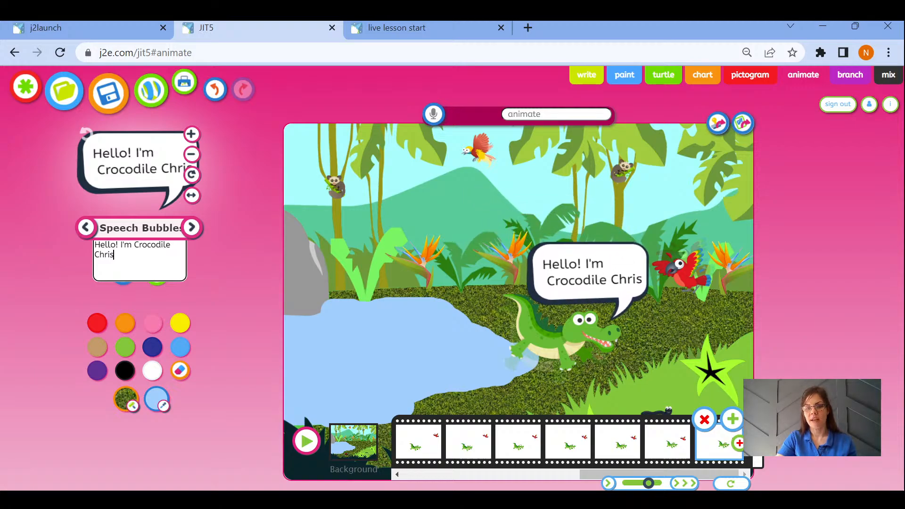
left_click(588, 271)
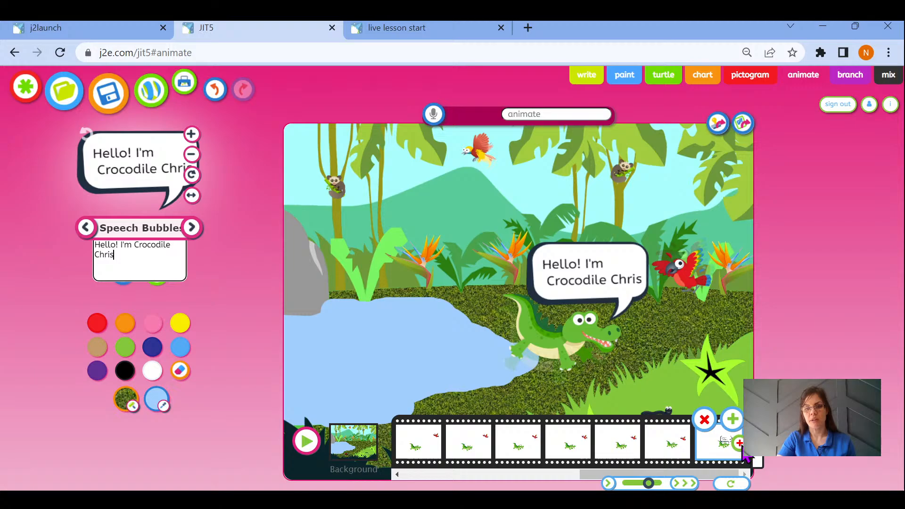
Step: Duplicate the last frame, containing the crocodile's speech bubble, four times to keep the greeting on screen longer
left_click(741, 446)
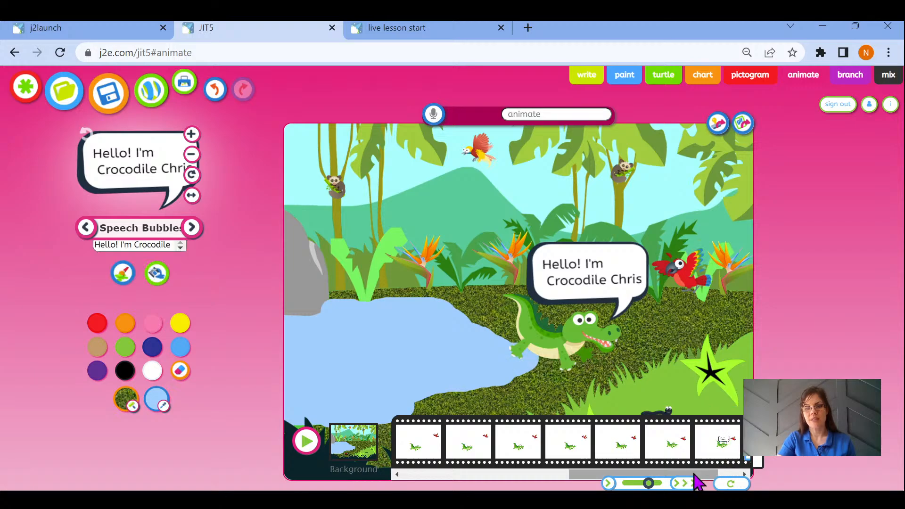
left_click_drag(694, 473, 747, 469)
left_click(738, 443)
left_click(739, 444)
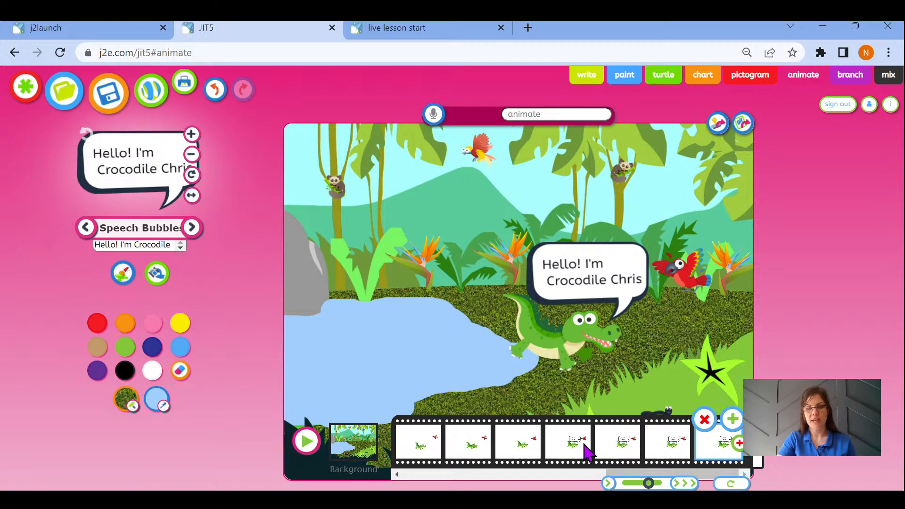
scroll(572, 445, "up", 5)
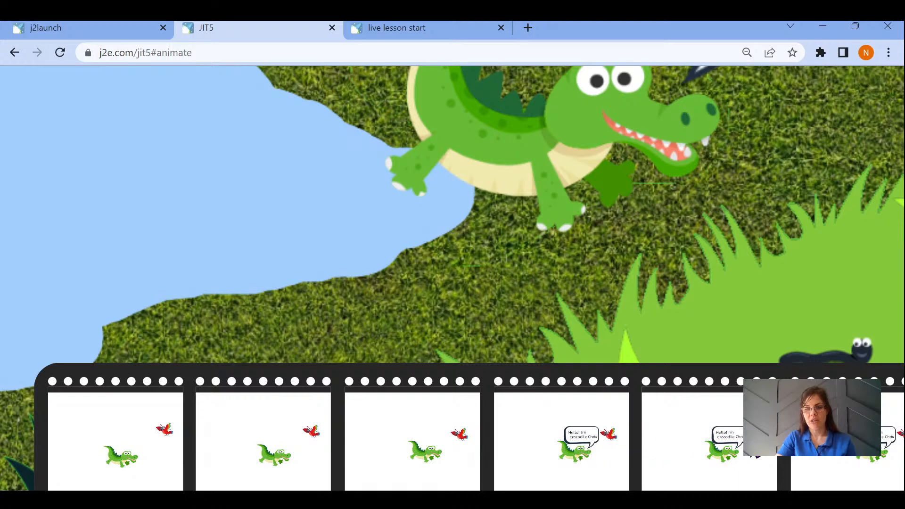
scroll(775, 459, "right", 2)
scroll(775, 459, "right", 5)
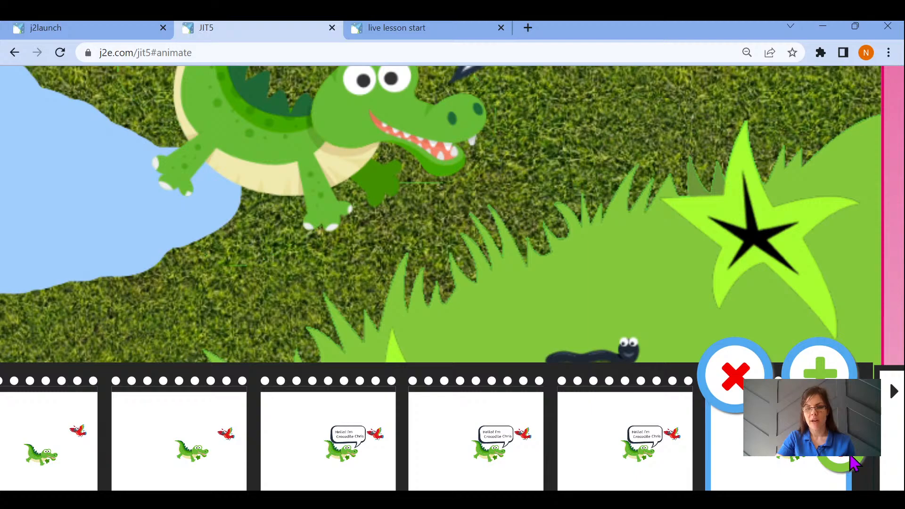
left_click(848, 462)
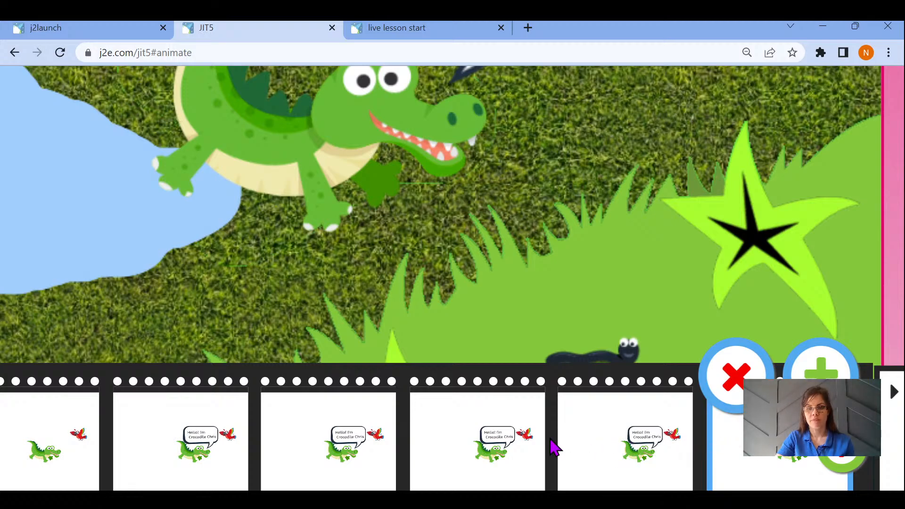
scroll(623, 423, "down", 5)
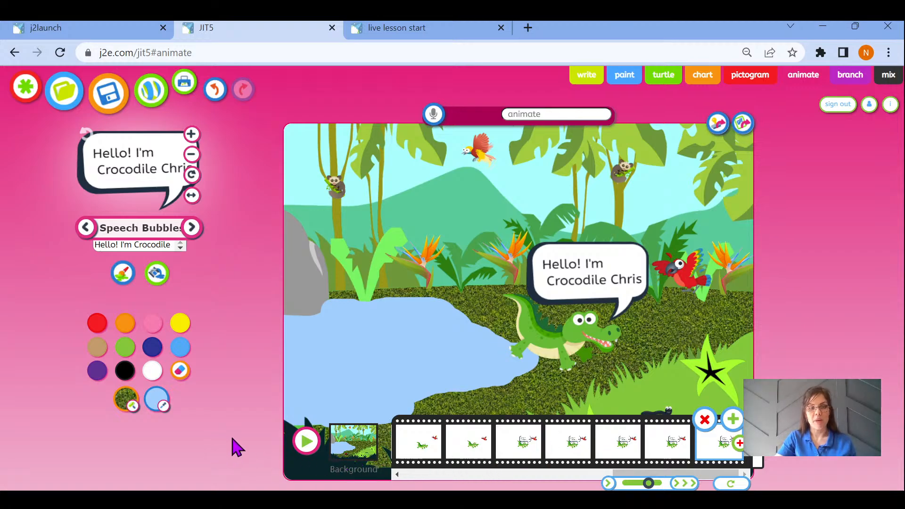
Step: Play and stop the animation twice, adding one more duplicate of the speech bubble frame after each playback
left_click(308, 445)
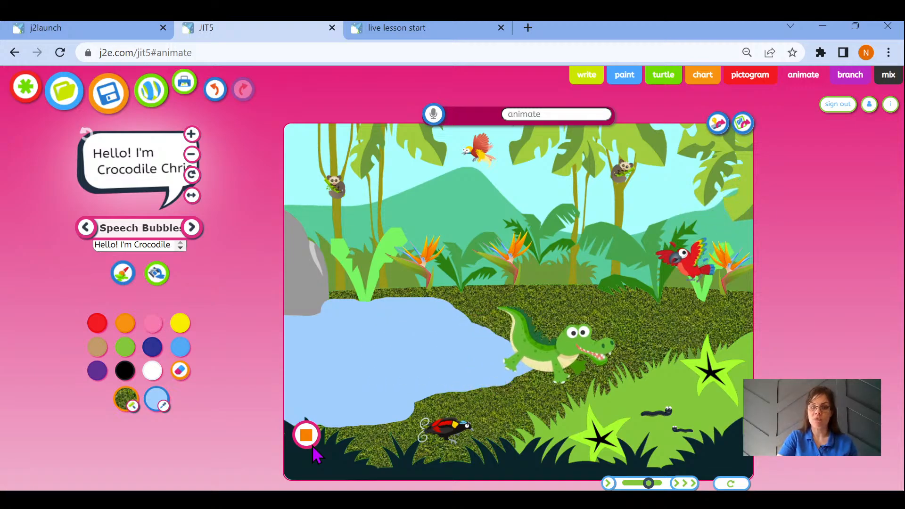
left_click(311, 444)
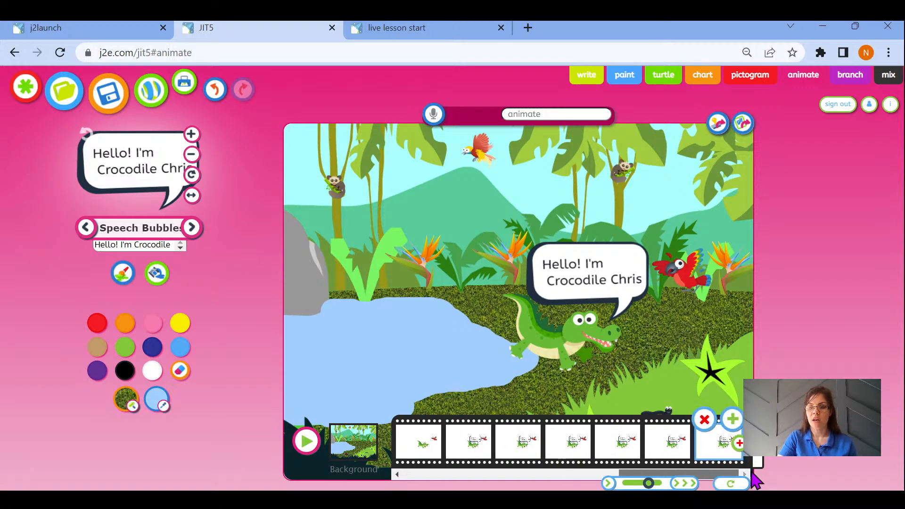
left_click(302, 444)
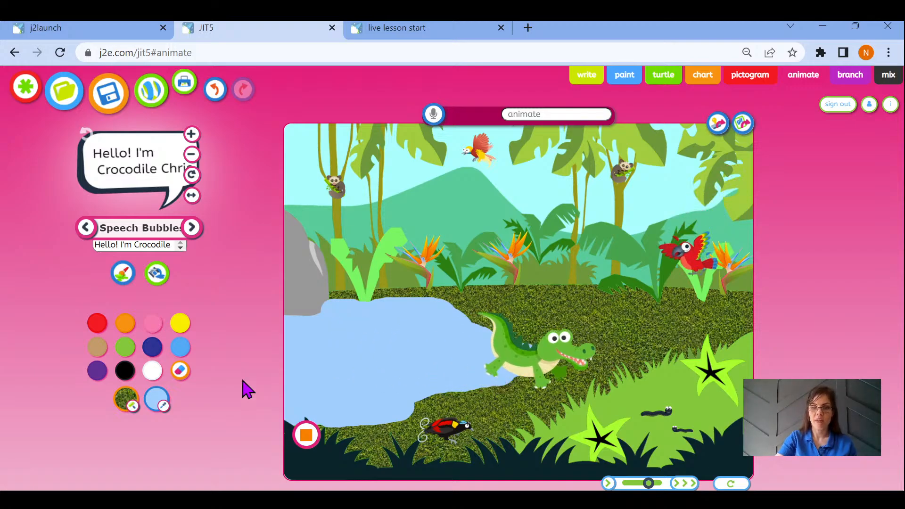
left_click(306, 436)
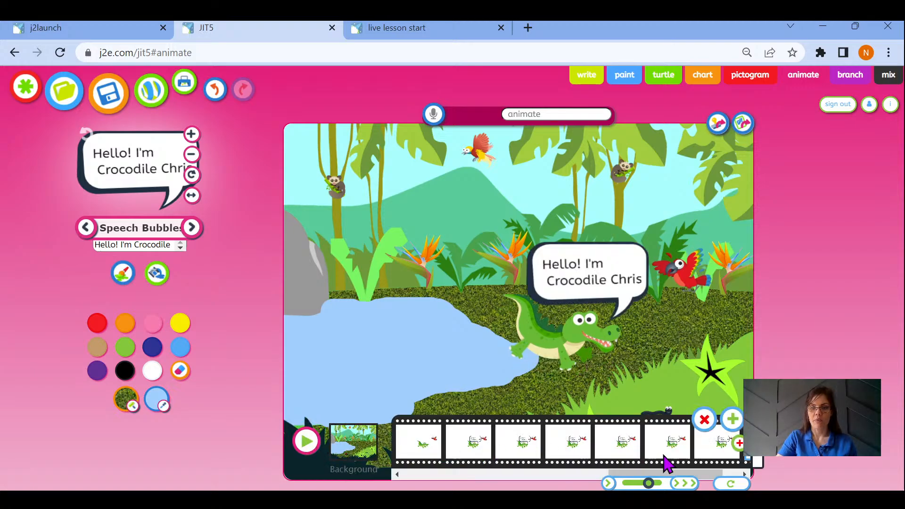
left_click_drag(677, 473, 730, 473)
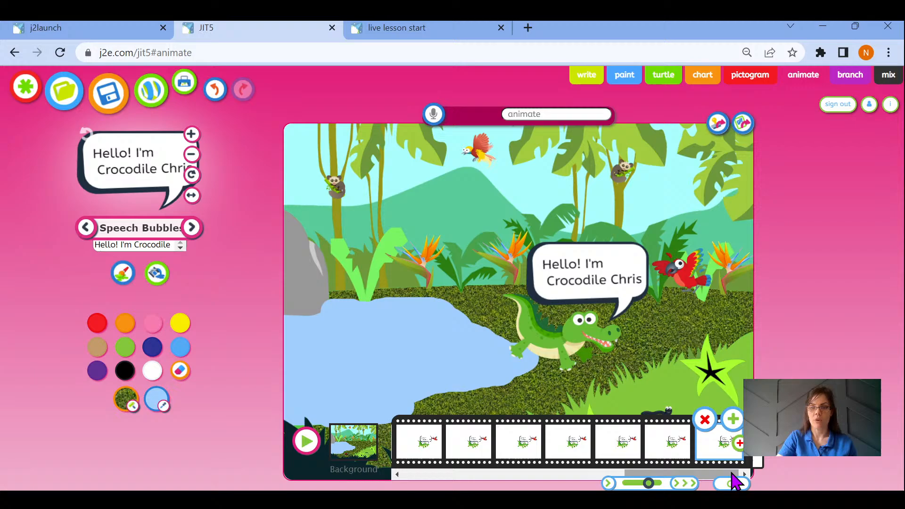
Step: Brush light-blue paint over the upper-left corner of the crocodile's speech bubble in the last frame
left_click(700, 457)
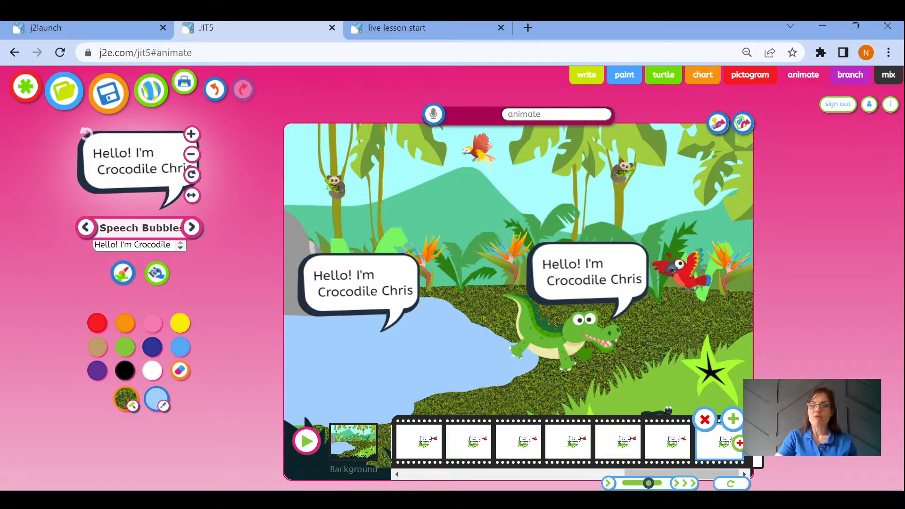
left_click(123, 274)
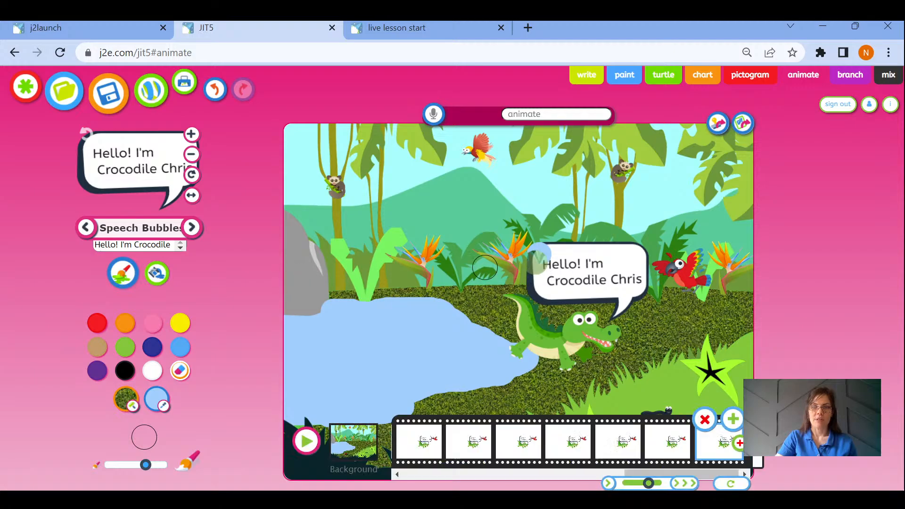
mouse_move(543, 243)
left_mouse_down()
mouse_move(563, 246)
mouse_move(551, 237)
left_mouse_up()
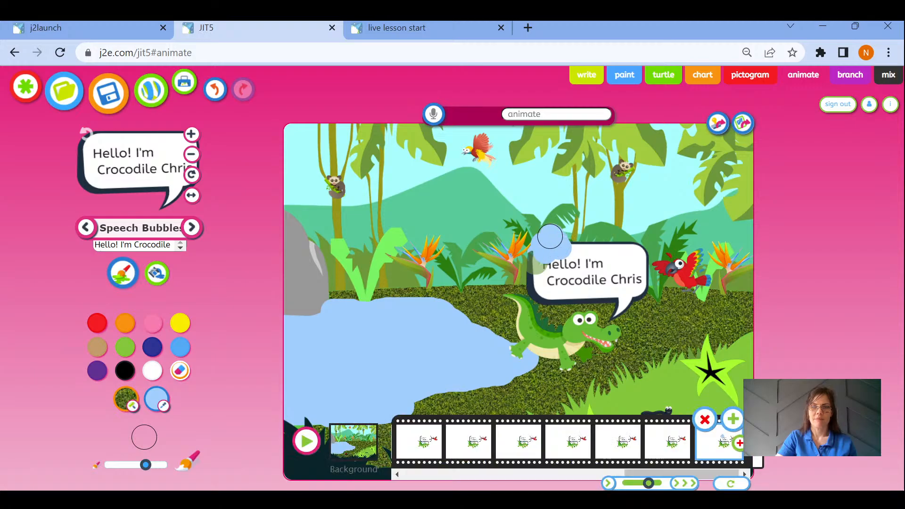
Step: Undo the light-blue brush strokes painted over the crocodile's speech bubble
left_click(220, 95)
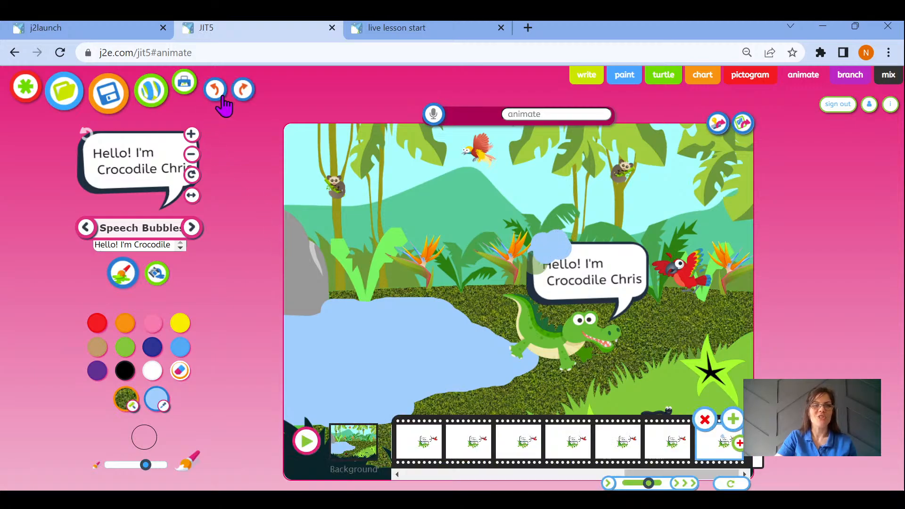
left_click(220, 96)
left_click(220, 96)
left_click(220, 97)
left_click(220, 97)
left_click(220, 97)
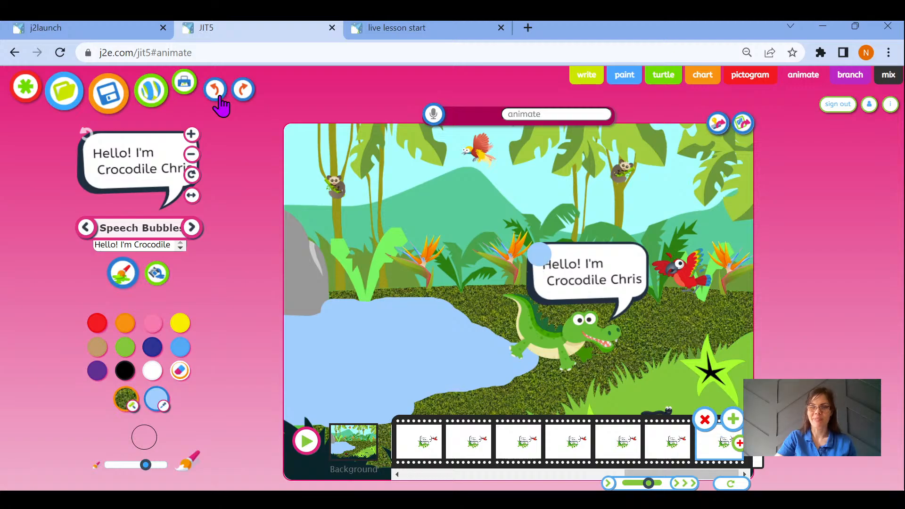
left_click(220, 96)
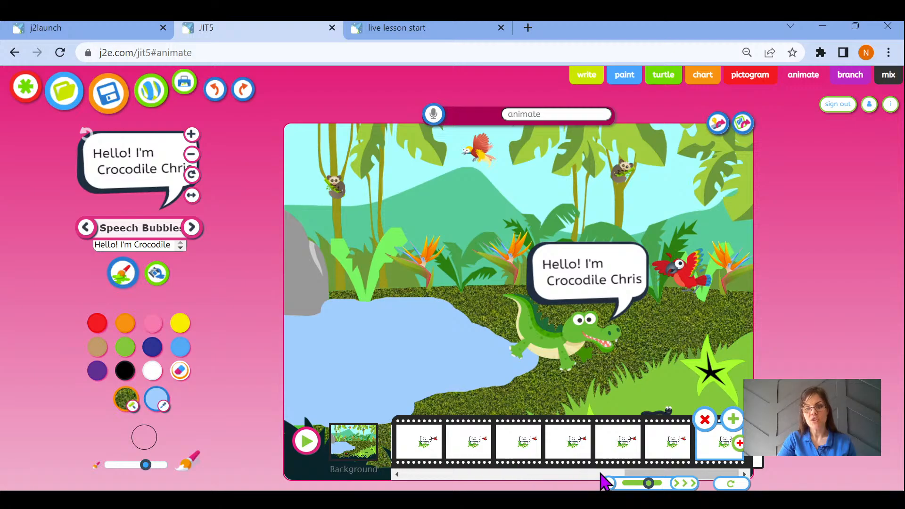
Step: Add a new blank frame at the end of the film strip
left_click(734, 422)
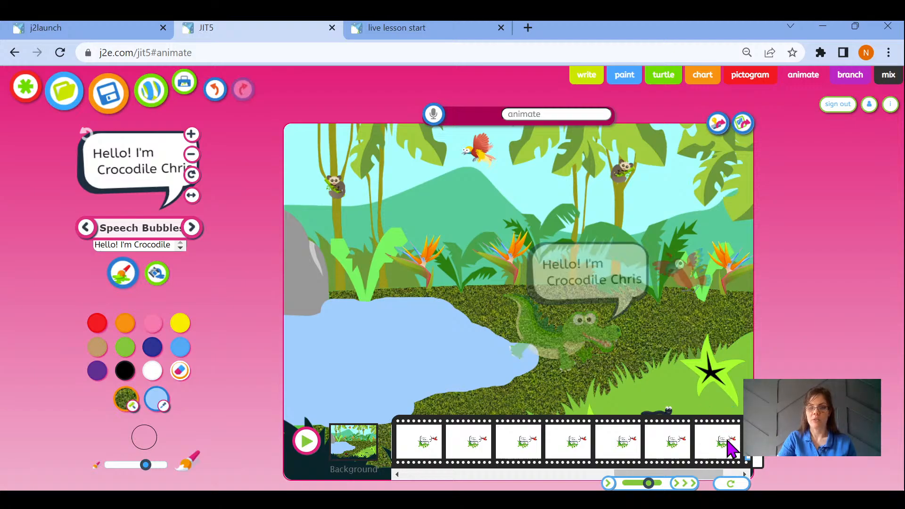
left_click_drag(700, 472, 739, 471)
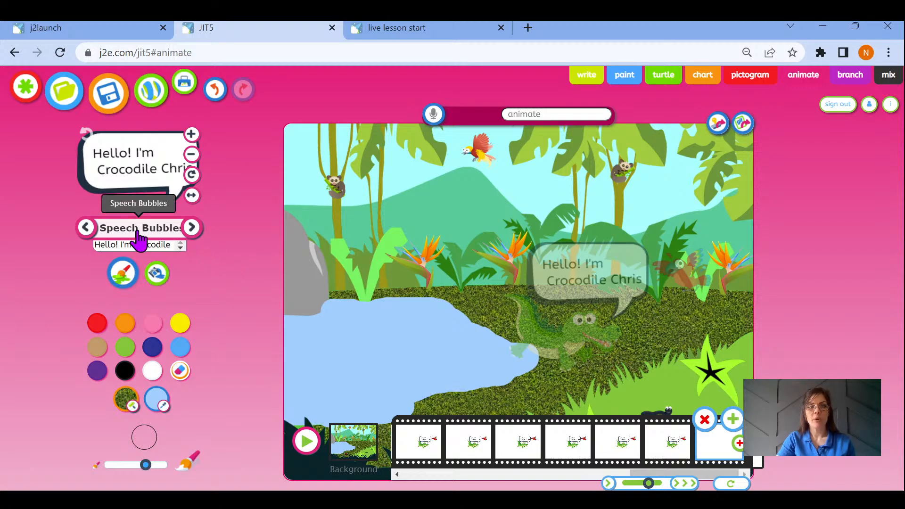
Step: Choose the crocodile from the Animals stamps and flip it horizontally so that it faces right
left_click(161, 239)
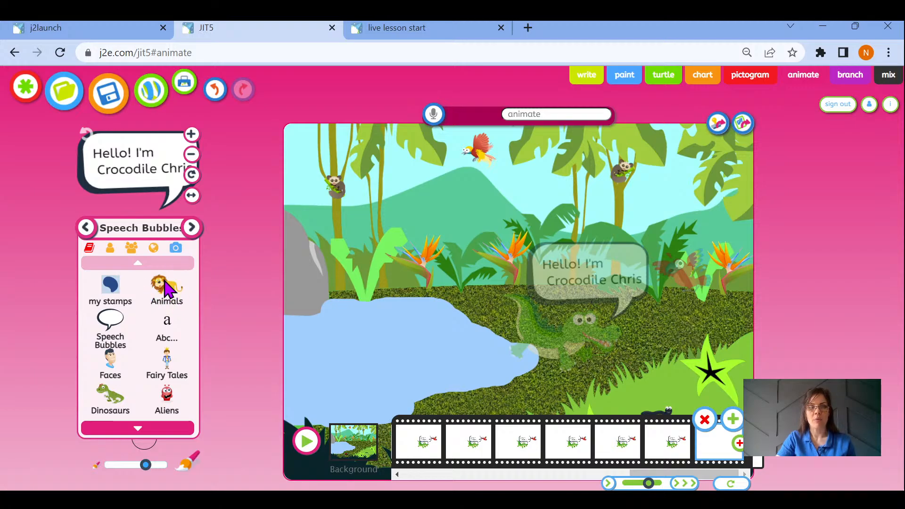
left_click(167, 288)
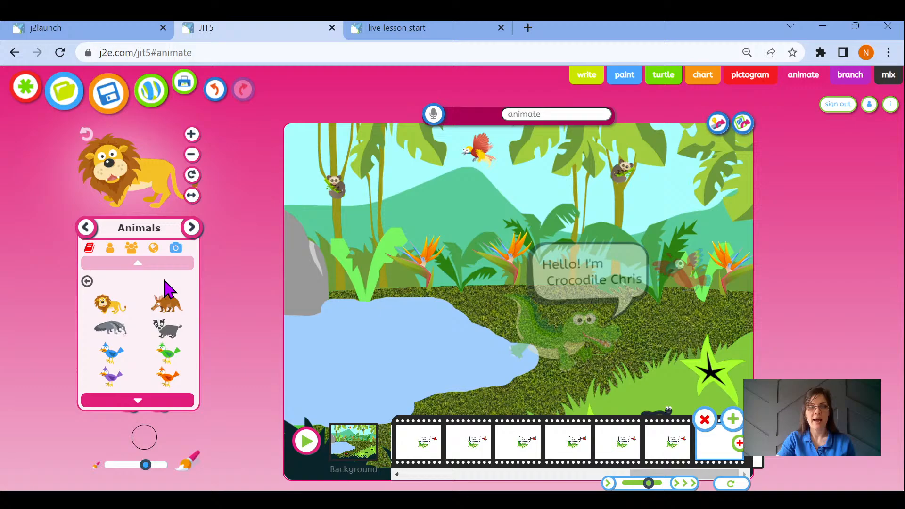
left_click(138, 401)
left_click(138, 401)
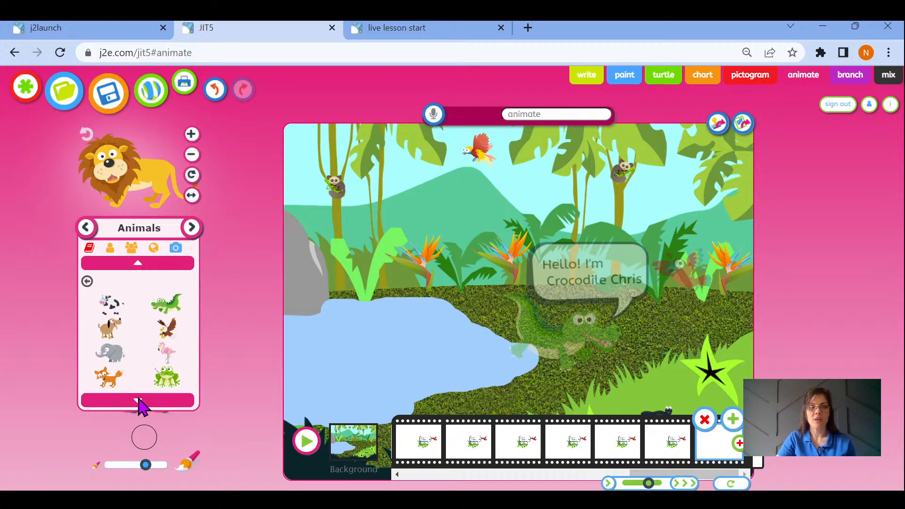
left_click(165, 306)
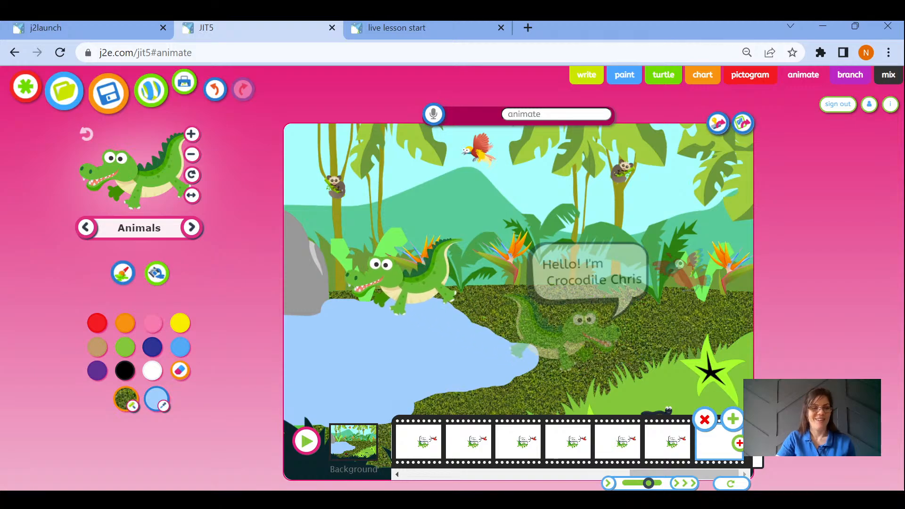
left_click(191, 196)
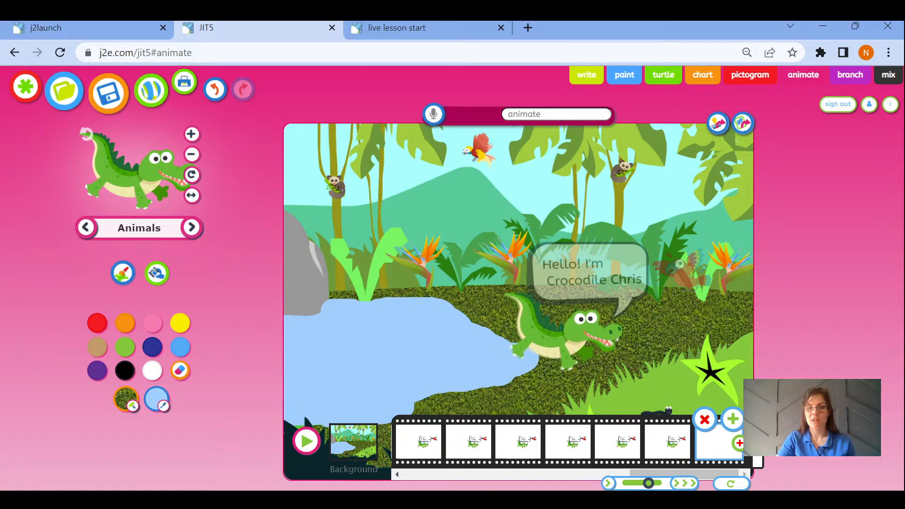
Step: Stamp the crocodile over its faded outline in the new frame and choose the red parrot from the Rainforest stamps
left_click(566, 335)
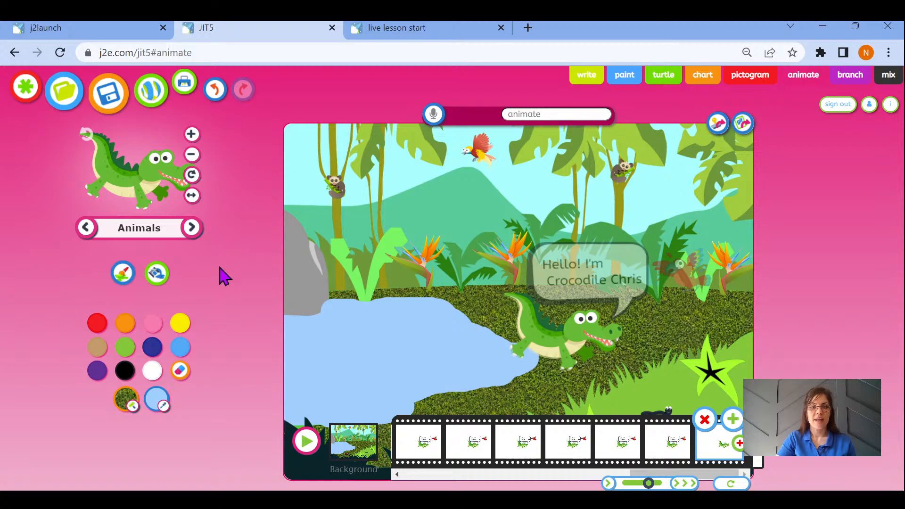
left_click(192, 228)
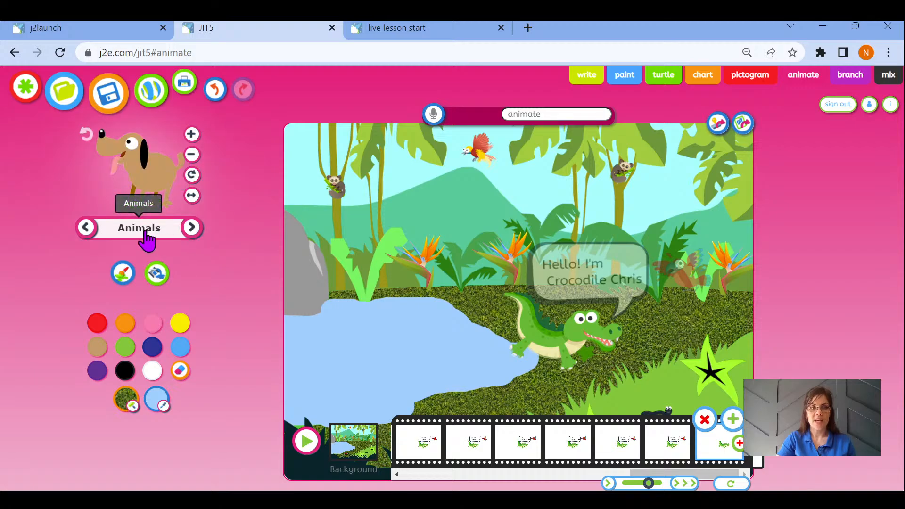
left_click(141, 229)
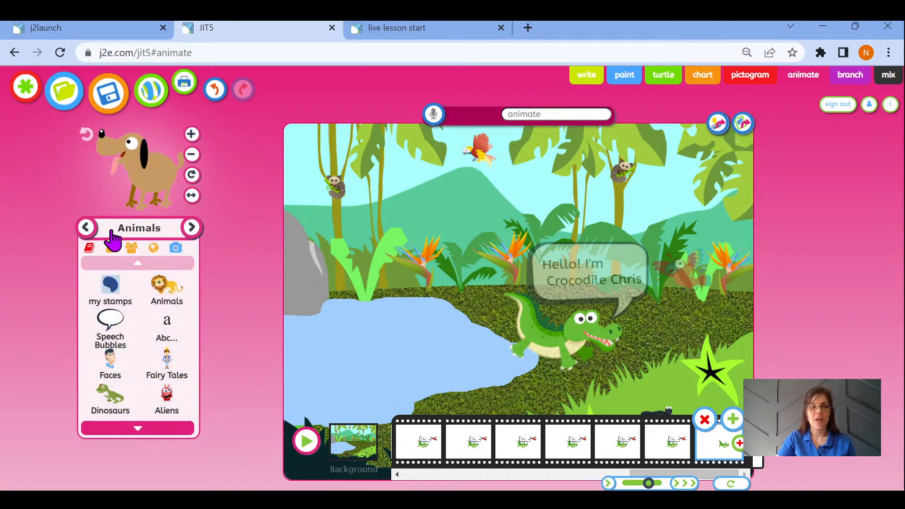
left_click(139, 429)
left_click(139, 429)
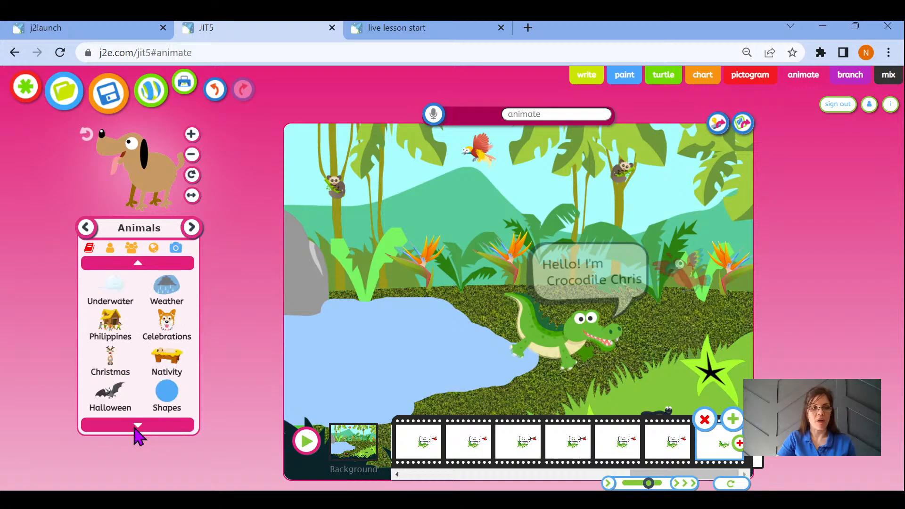
left_click(137, 428)
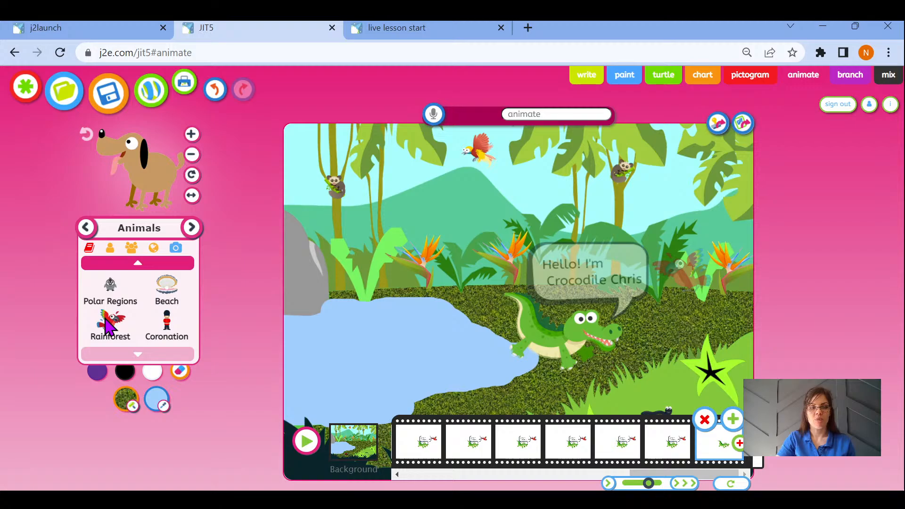
left_click(108, 326)
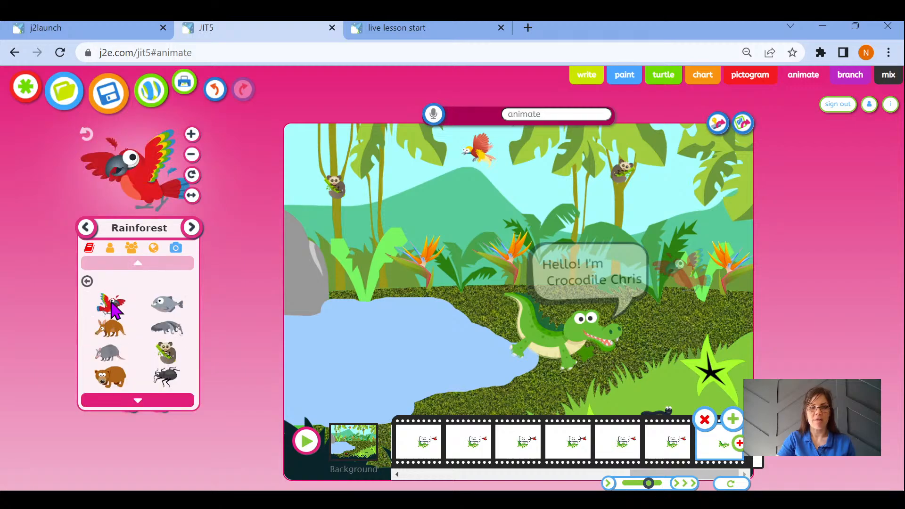
left_click(108, 313)
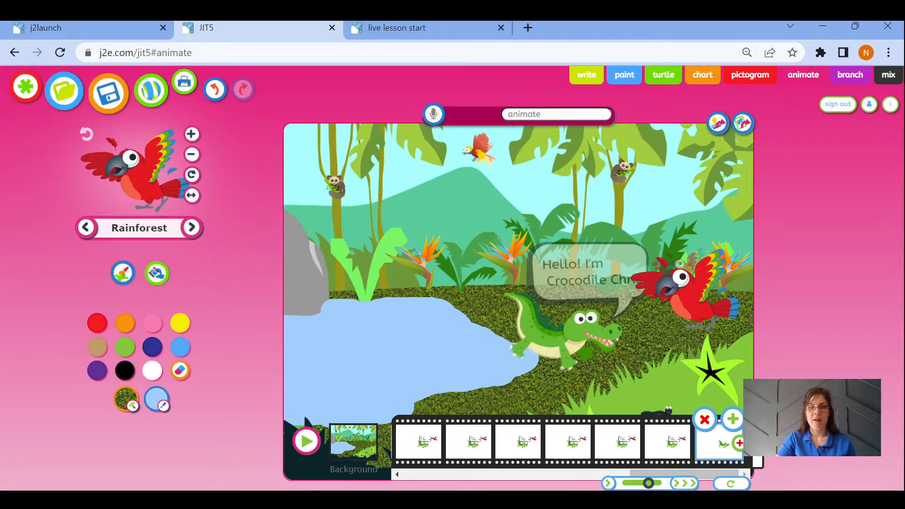
Step: Shrink the parrot stamp by four steps and stamp it over the faded parrot beside the crocodile
left_click(191, 156)
left_click(192, 155)
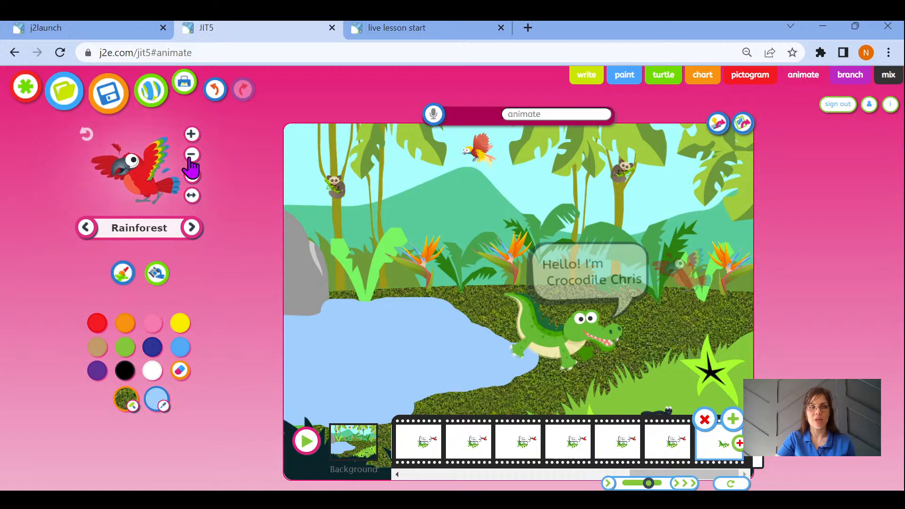
left_click(191, 155)
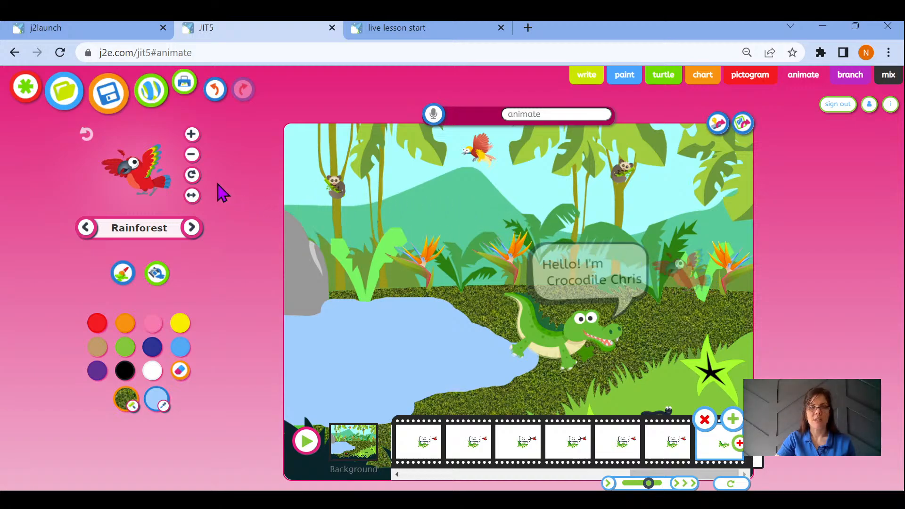
left_click(190, 157)
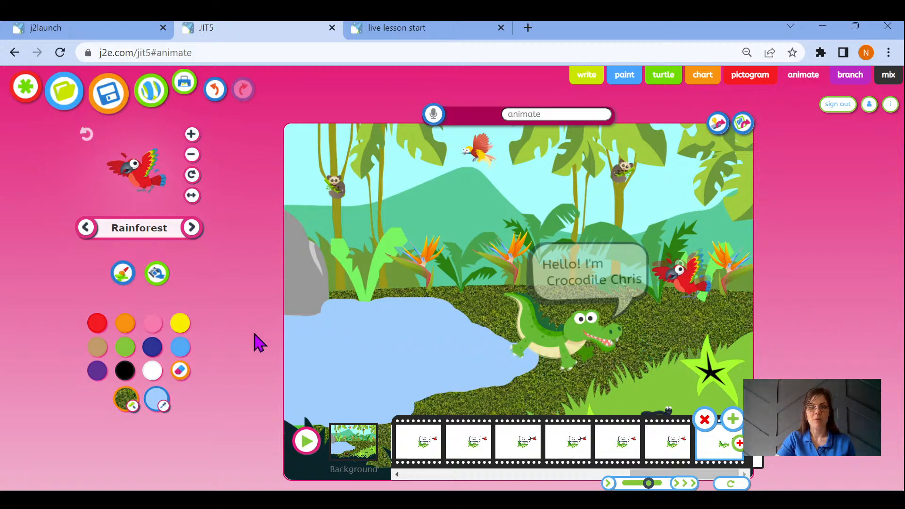
Step: Play the animation to check the new frame without a speech bubble, and stop playback
left_click(307, 440)
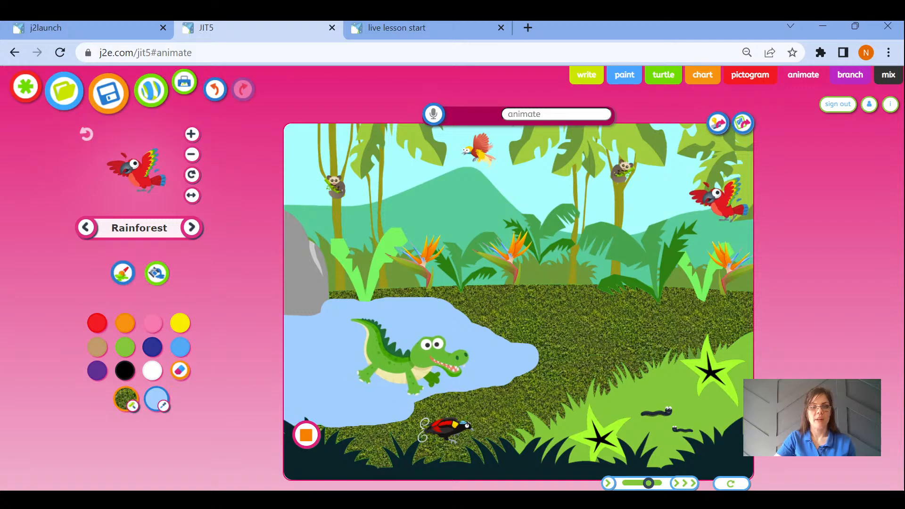
left_click(308, 437)
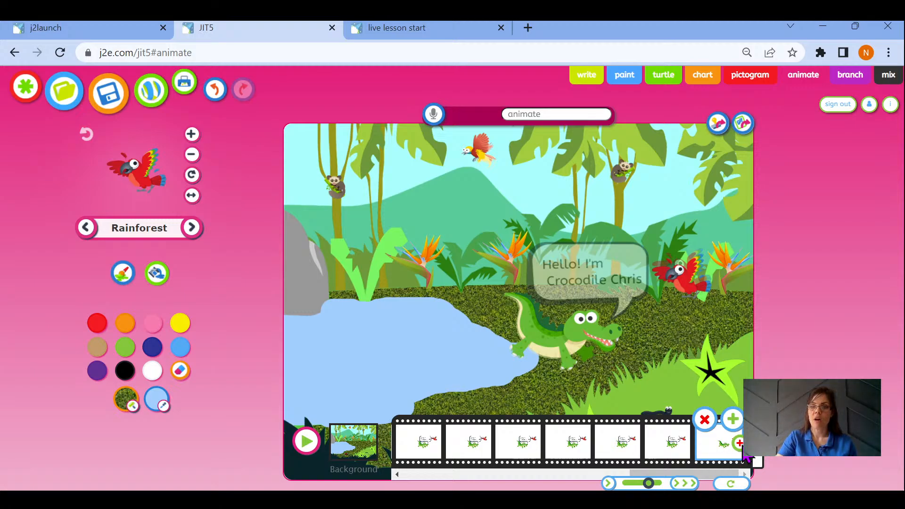
Step: Duplicate the last frame showing the crocodile and parrot without a bubble, and select the copy
left_click(740, 445)
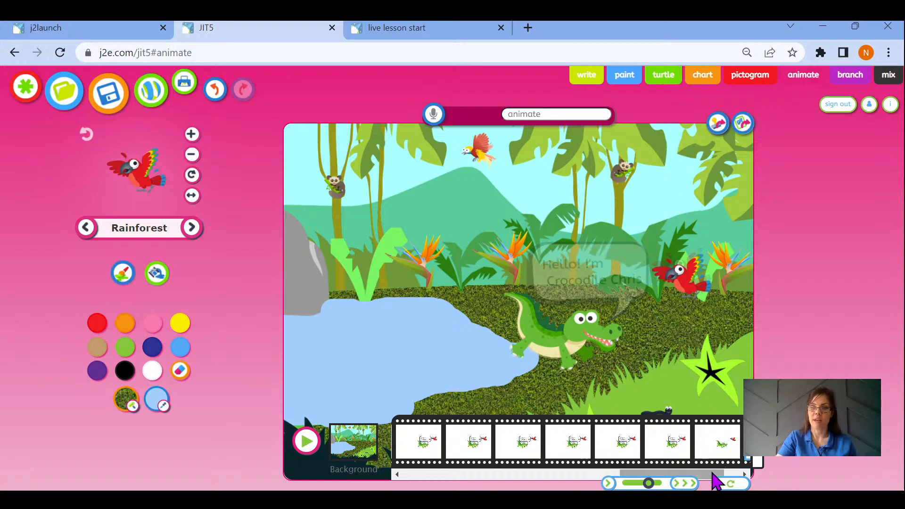
left_click(673, 445)
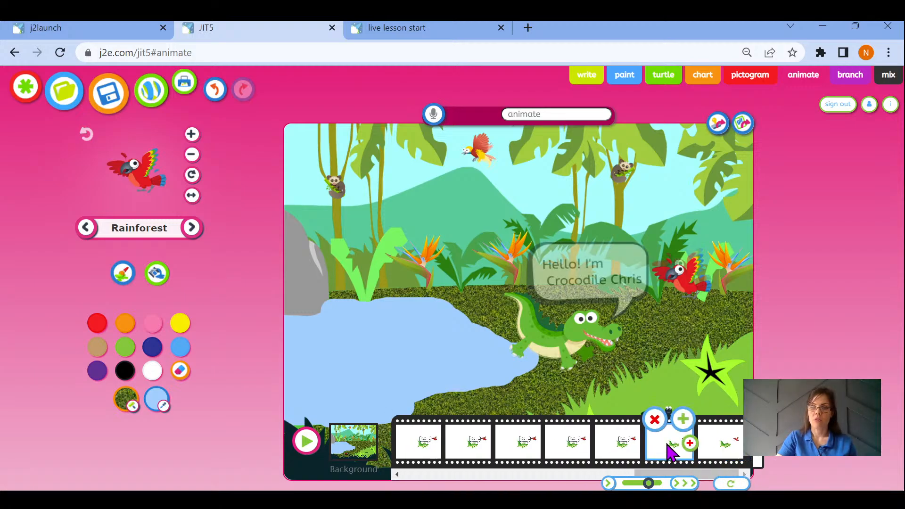
left_click(720, 450)
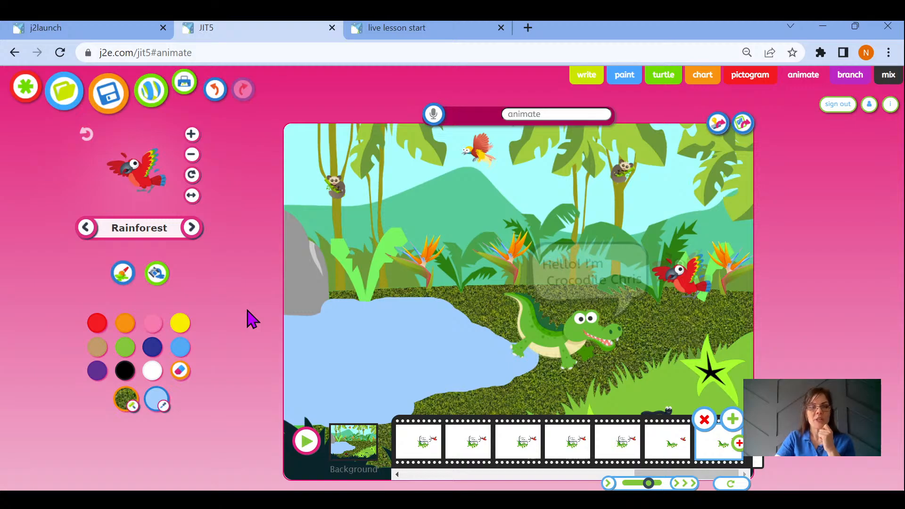
Step: Choose the rounded rectangular speech bubble from the Speech Bubbles stamps and enlarge it to fit a line of dialogue
left_click(147, 238)
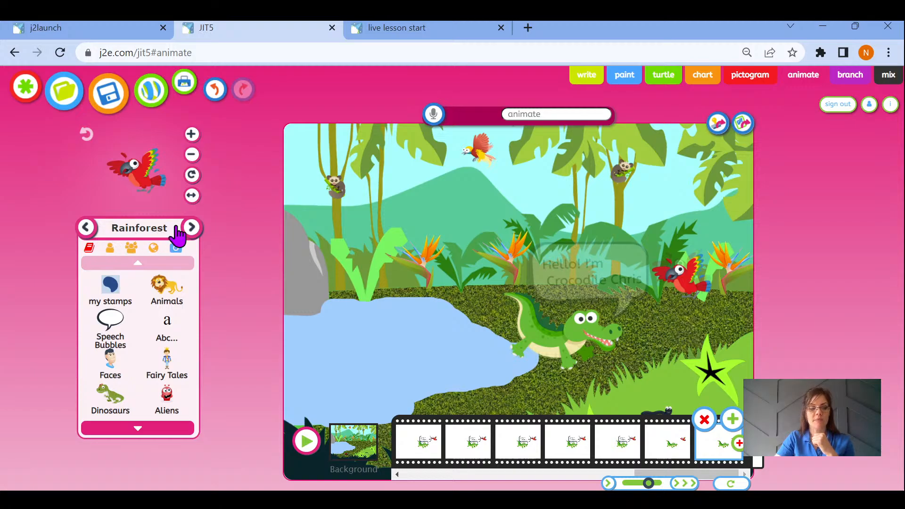
left_click(111, 324)
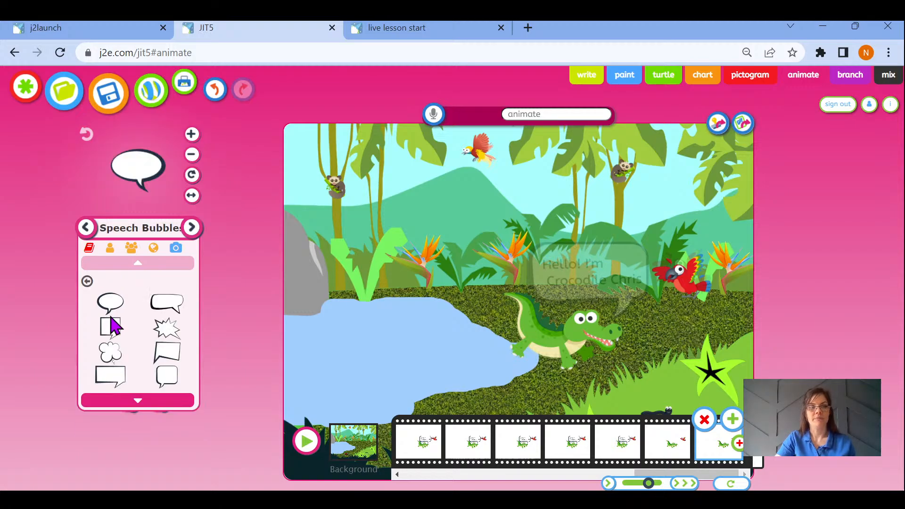
left_click(138, 400)
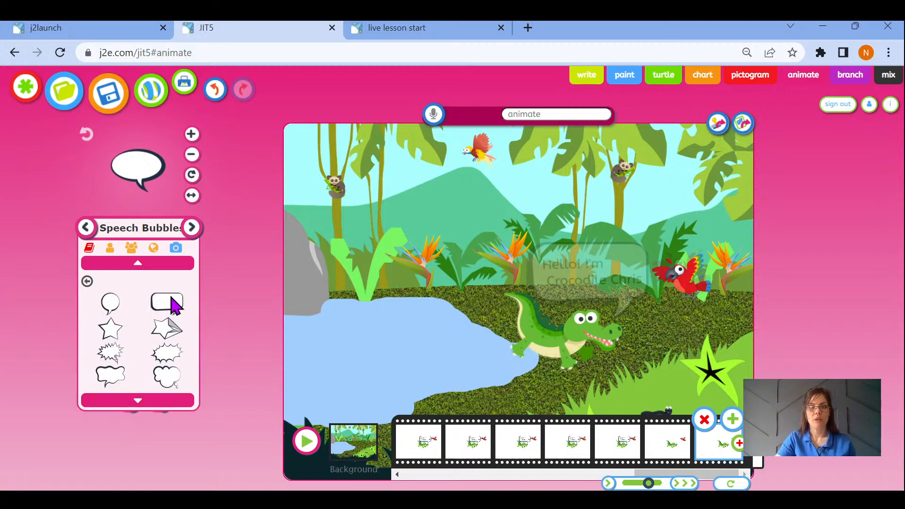
left_click(169, 302)
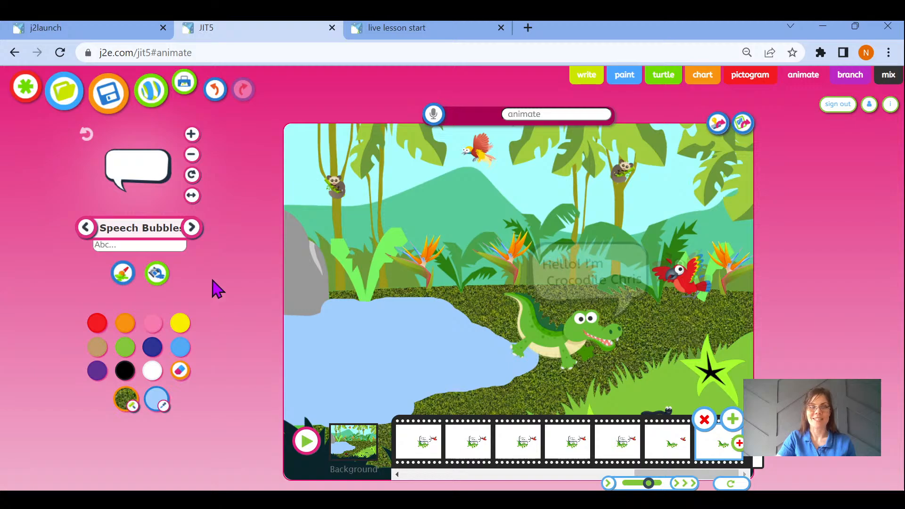
left_click(191, 135)
left_click(192, 135)
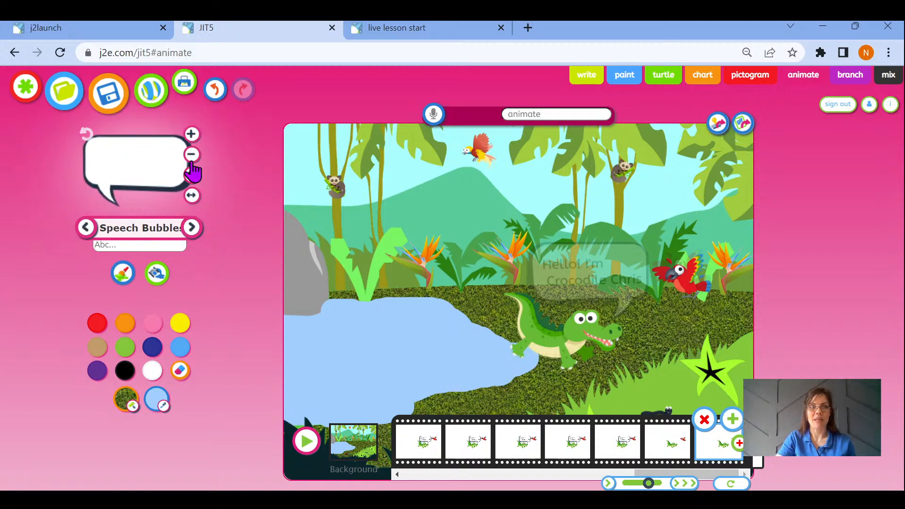
Step: Enter "Hi Chris. I'm Peter Parrot" as the bubble's text and stamp the bubble just above the parrot
left_click(138, 248)
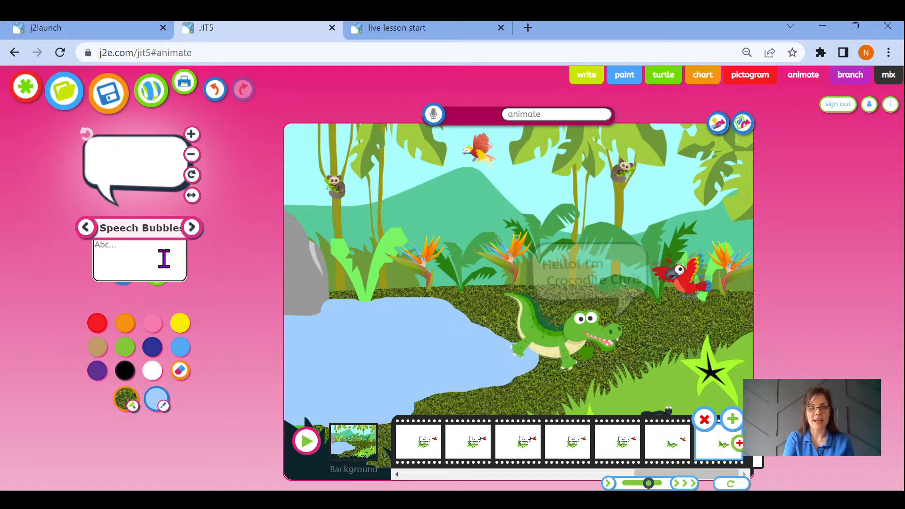
type("Hi ")
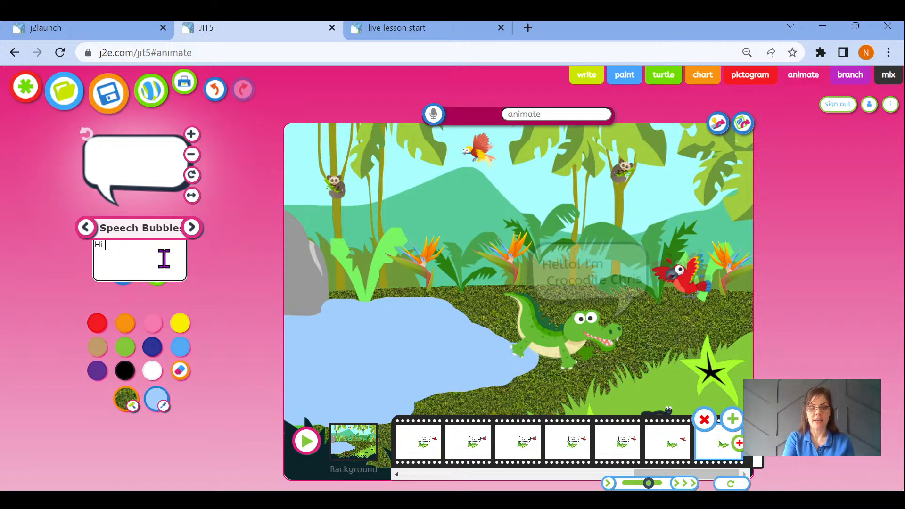
type("Chris. ")
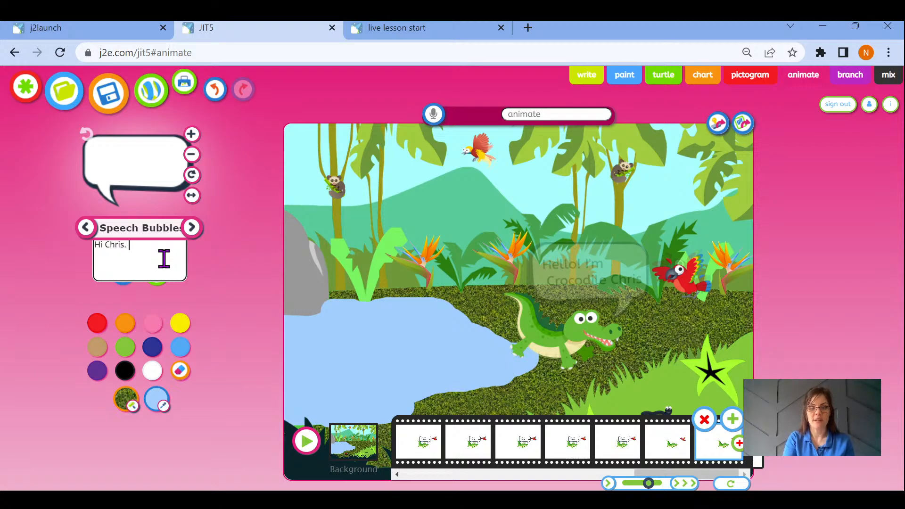
type("I'm Pe")
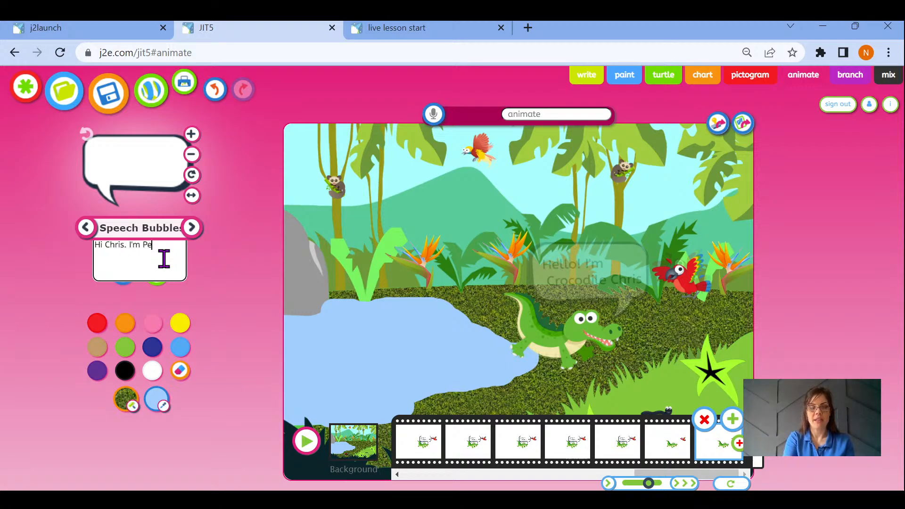
type("ter Parr")
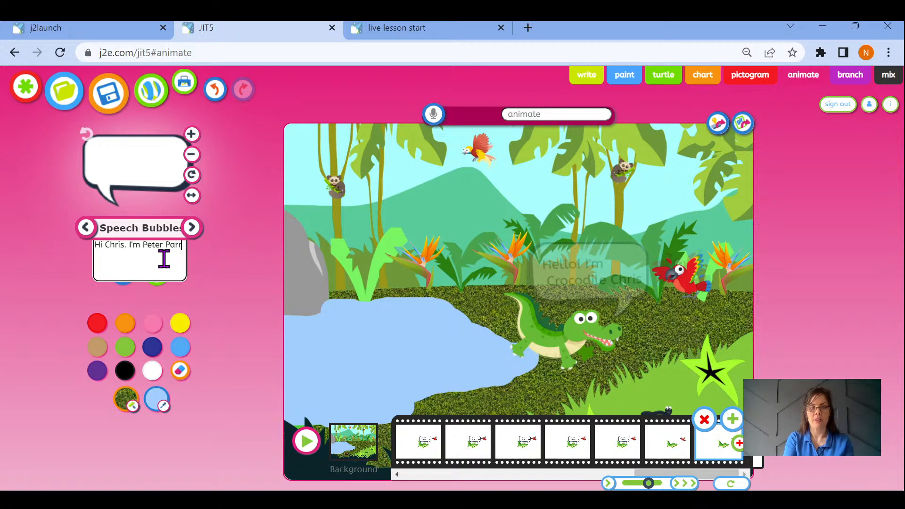
type("ot")
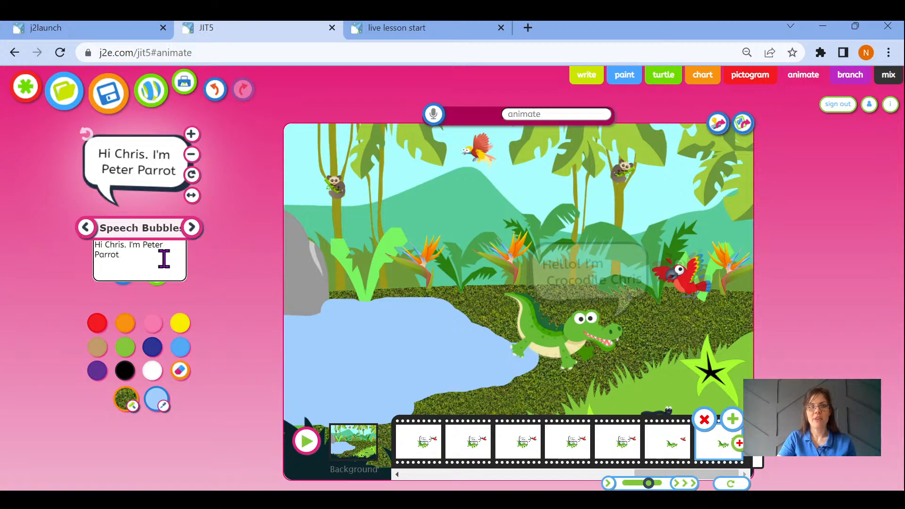
left_click(150, 165)
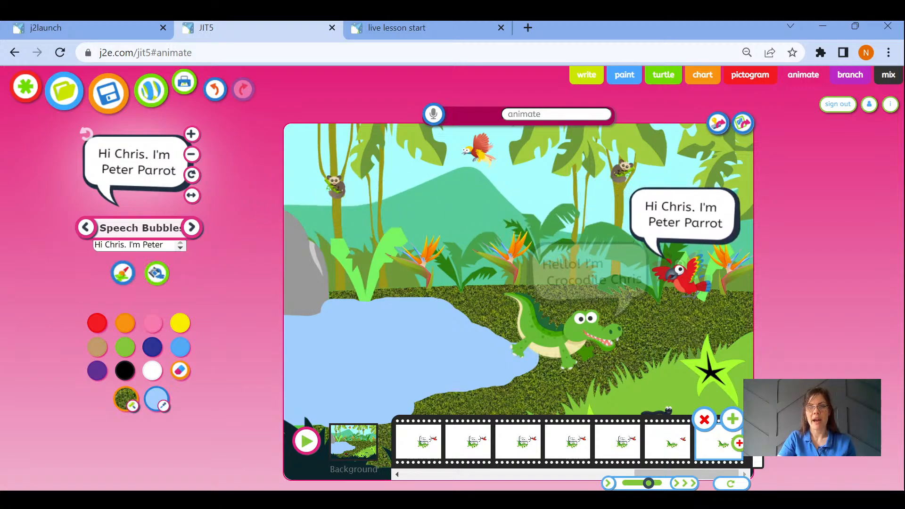
left_click(684, 214)
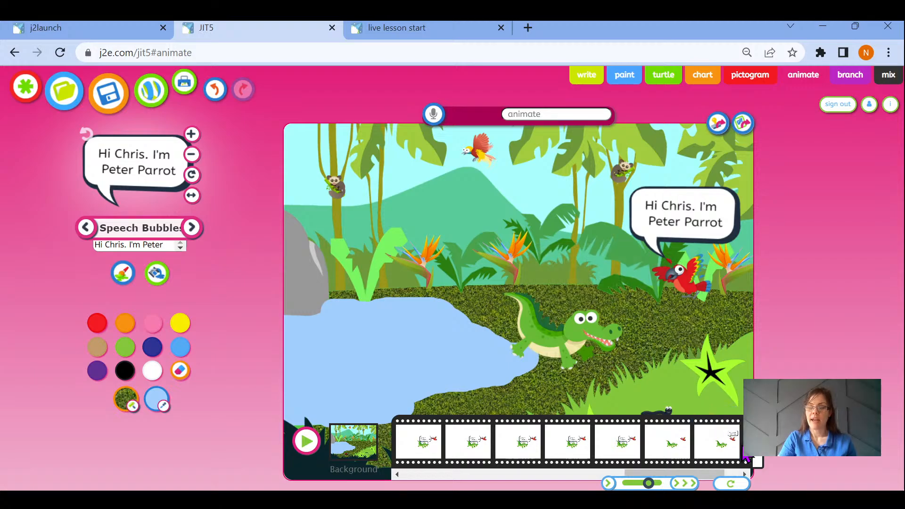
Step: Duplicate the frame with the parrot's speech bubble until five consecutive frames show it
left_click(739, 444)
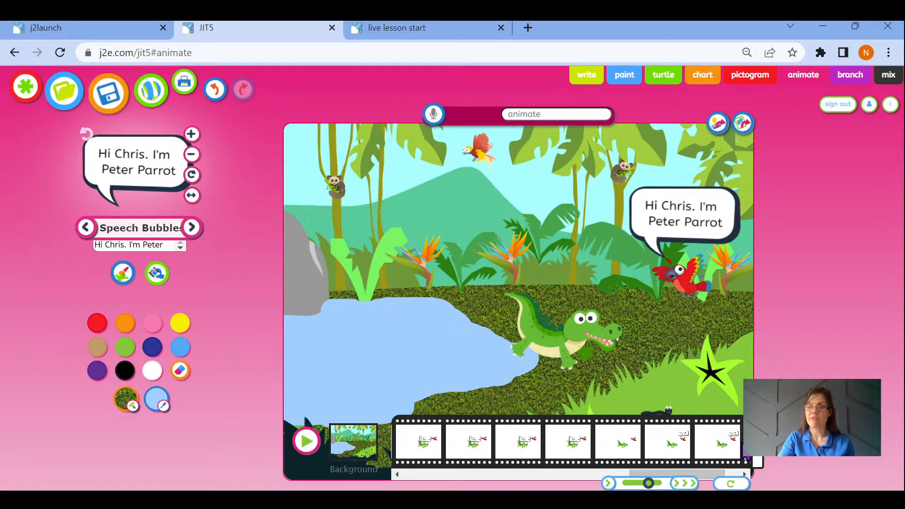
left_click(743, 457)
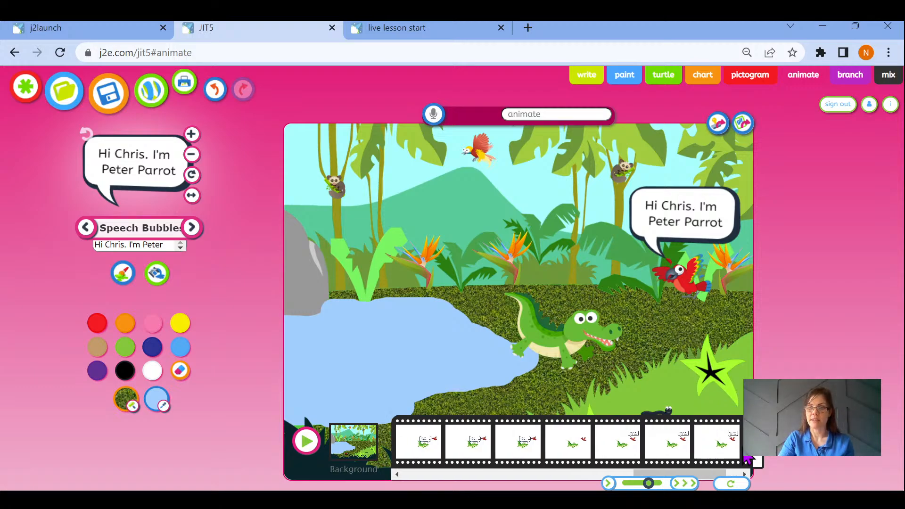
left_click(748, 457)
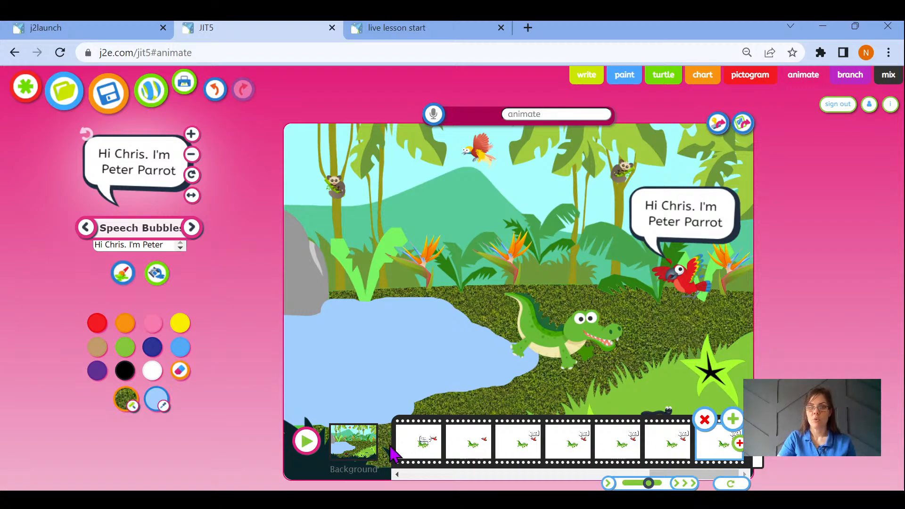
Step: Play the animation through to check both characters' speech bubbles, and stop playback
left_click(307, 441)
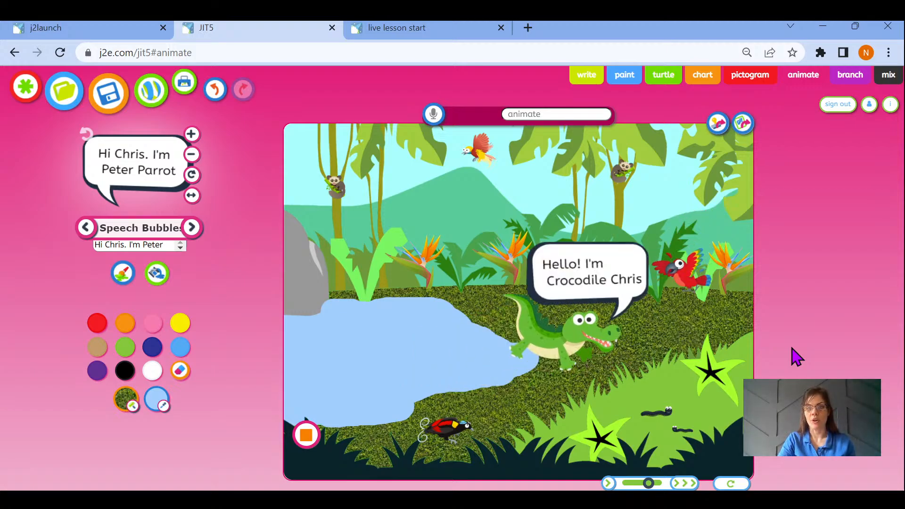
left_click(306, 436)
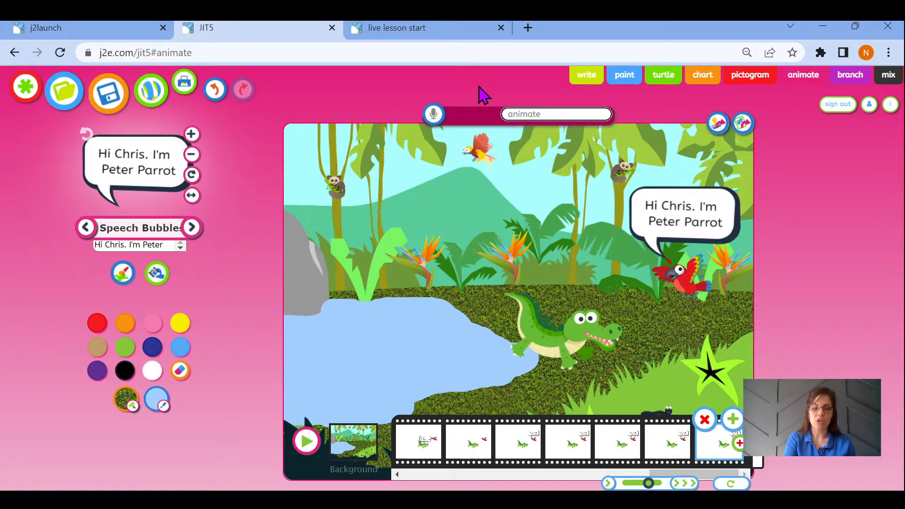
Step: Name the animation file "Chris the crocodile" and save it
type("C")
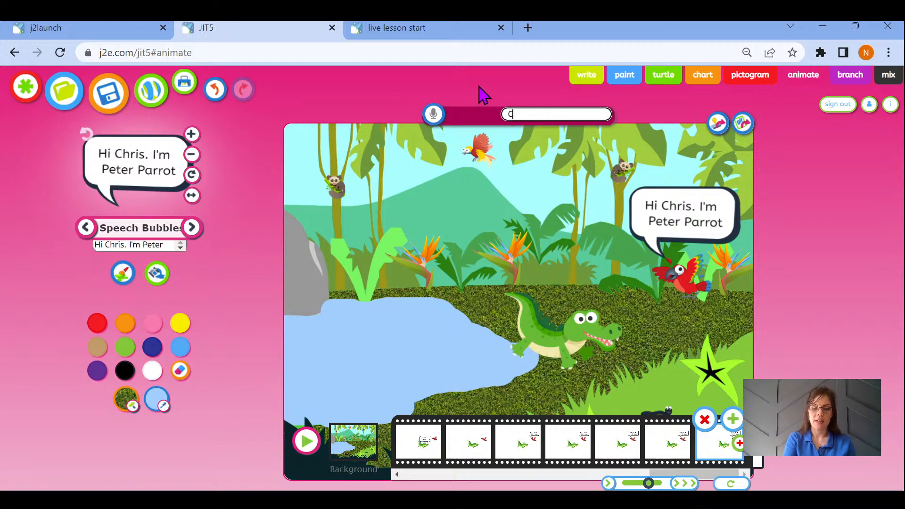
type("hris the crocodile")
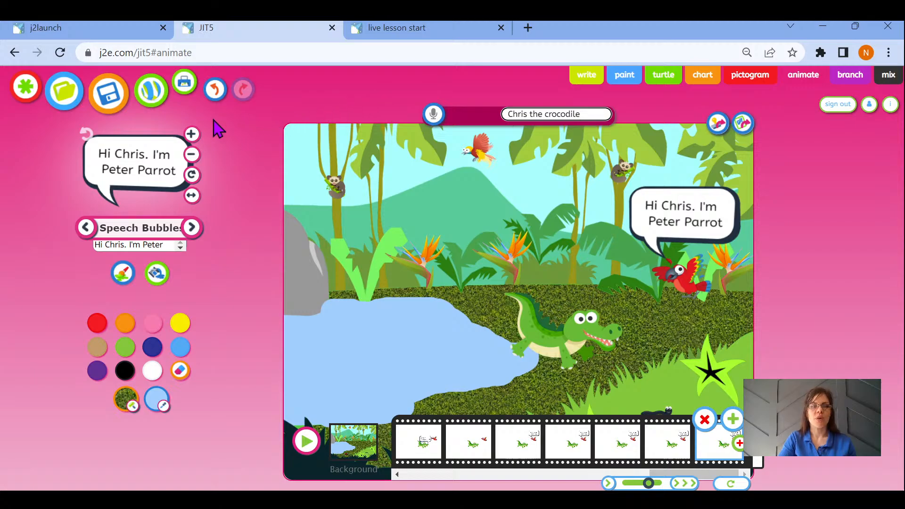
left_click(108, 99)
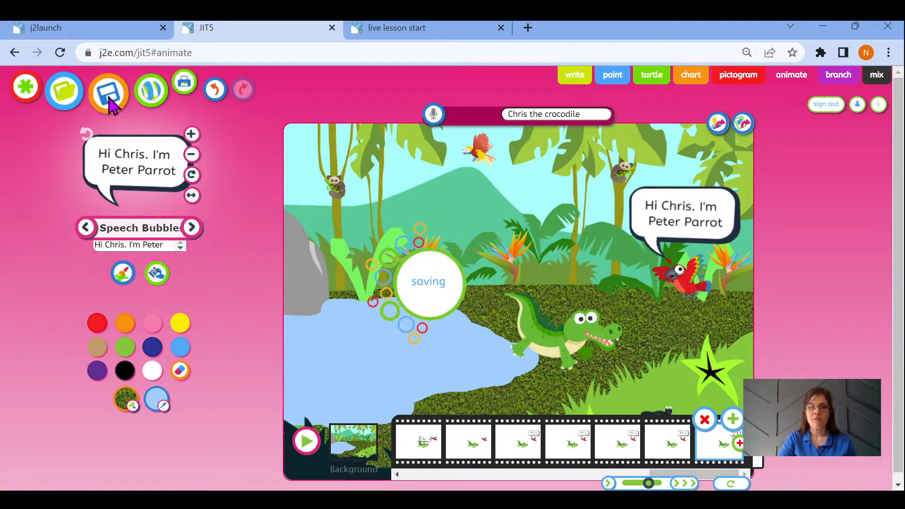